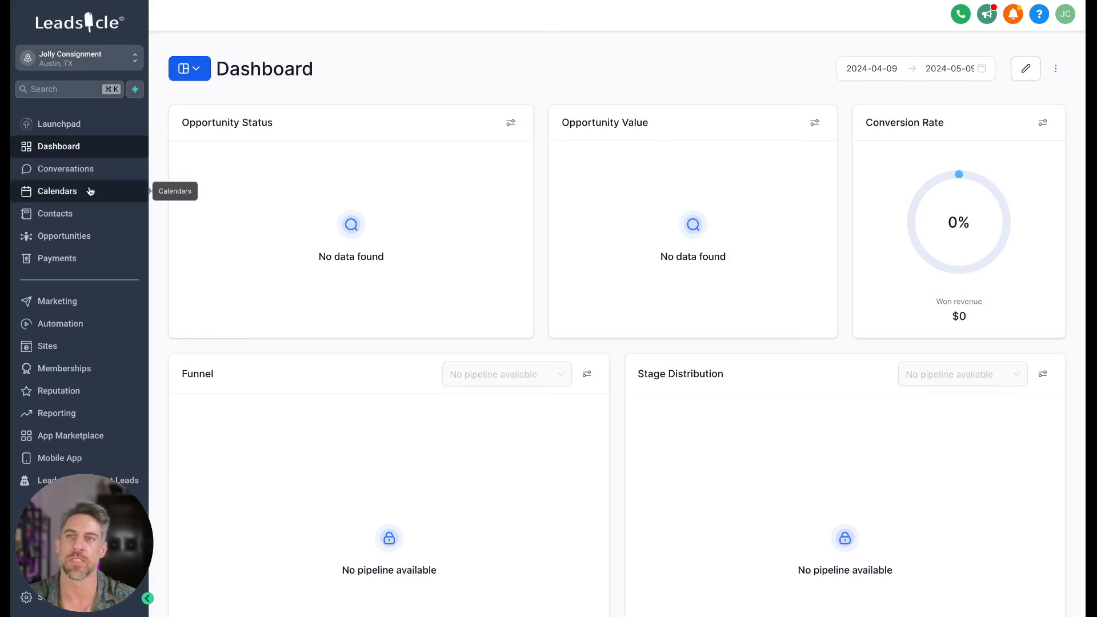
Open the Consignment Store Site - Clothing website from the account's list of websites
click(51, 349)
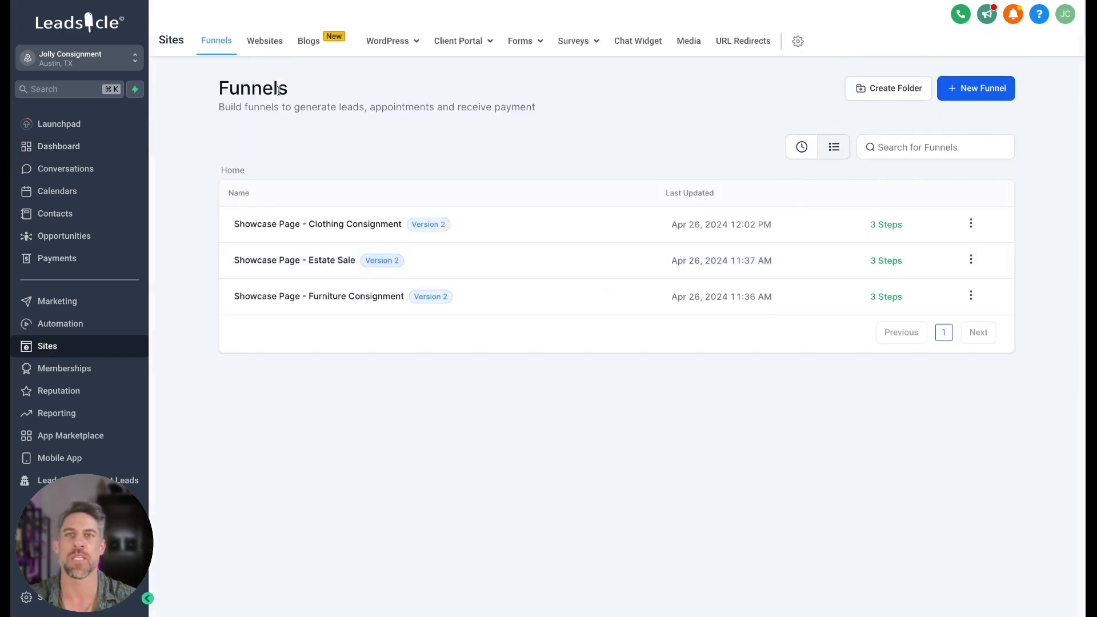
click(262, 45)
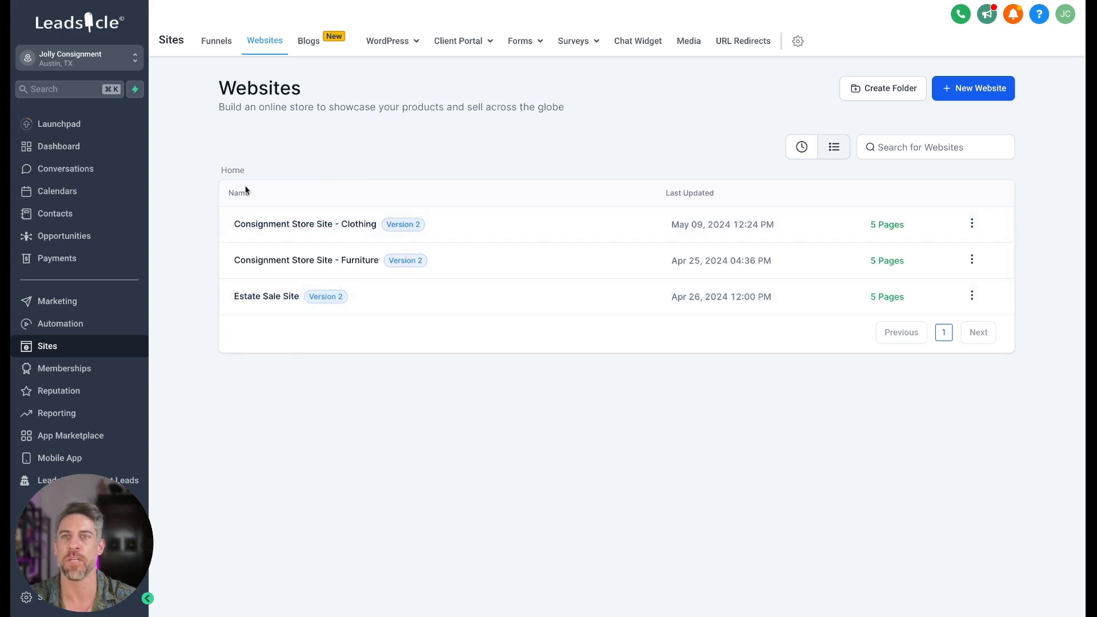
click(286, 224)
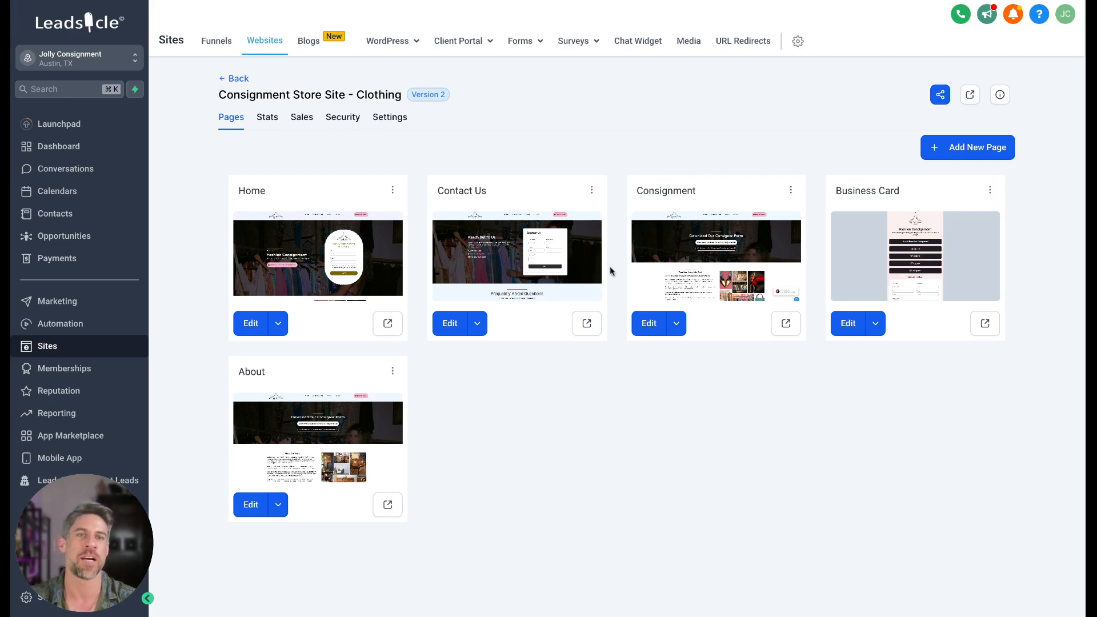
click(949, 152)
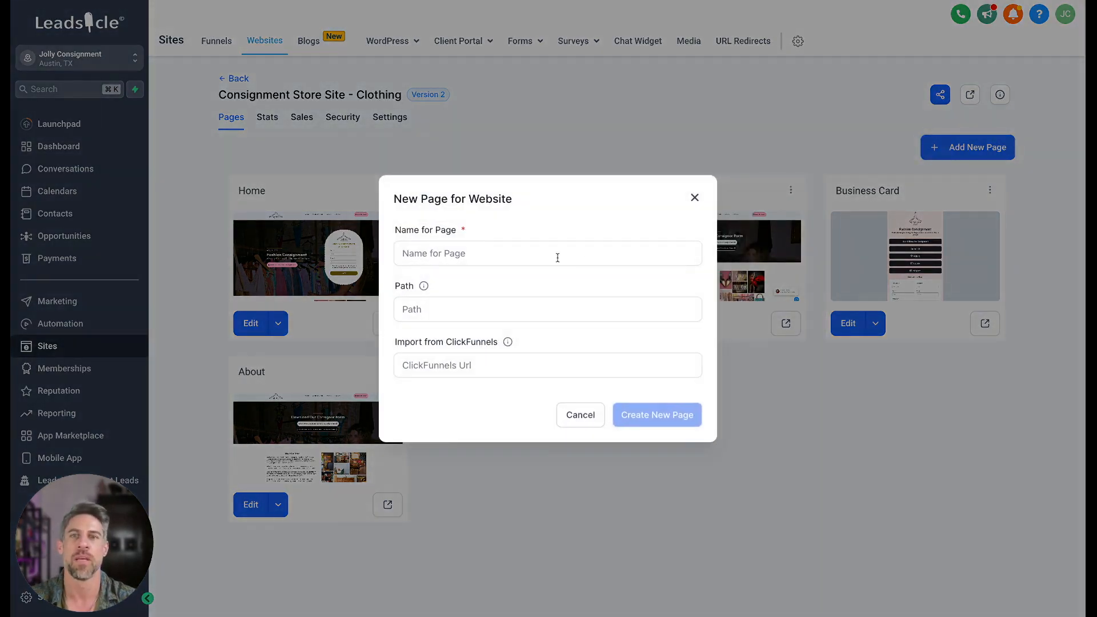
click(580, 417)
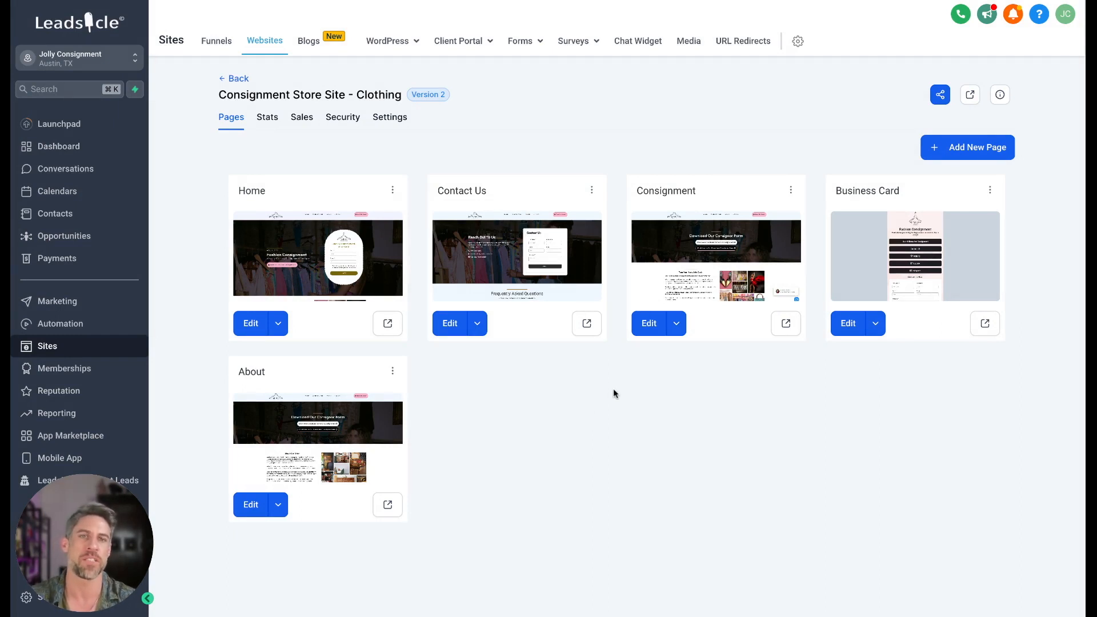
click(791, 190)
click(795, 131)
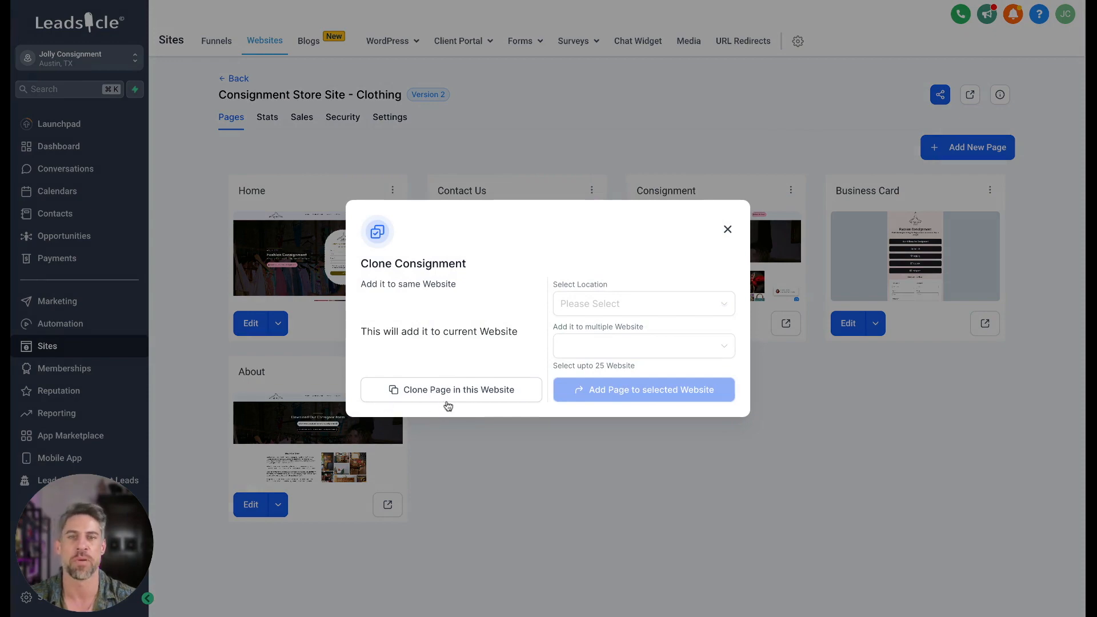
click(729, 229)
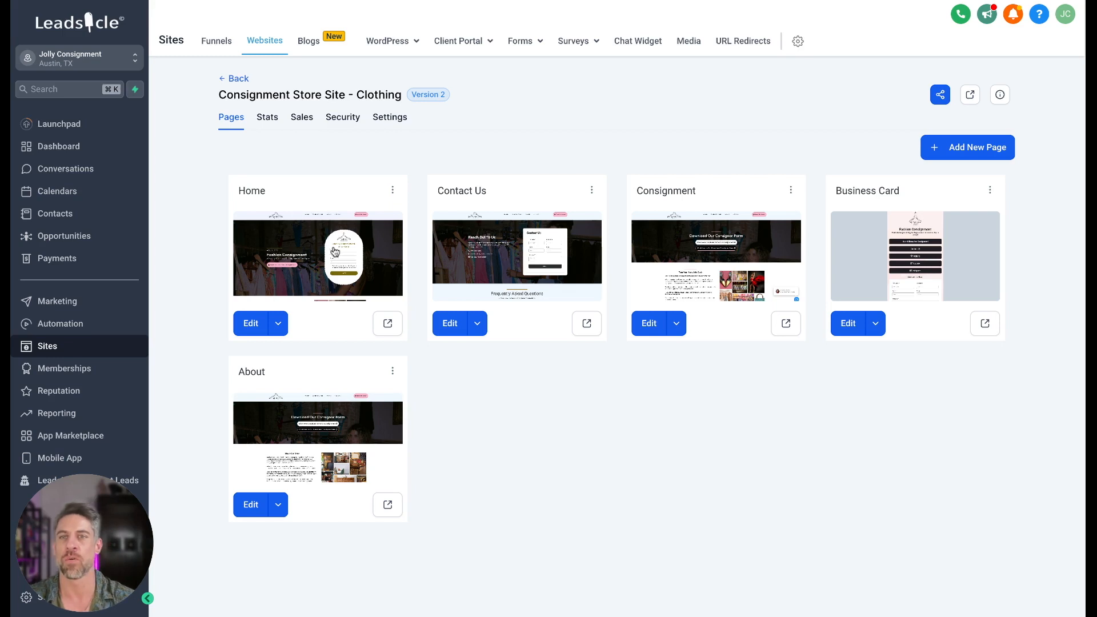
Open the Home page in the page editor and look through its hero and Luxury Clothing & Accessories sections
click(252, 328)
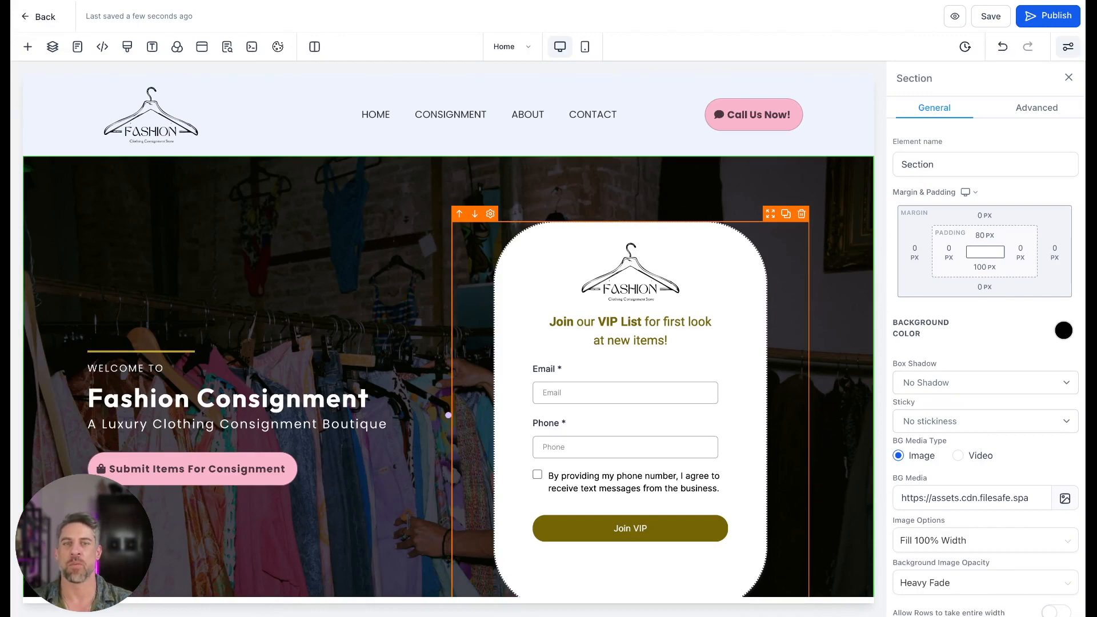
scroll(544, 302, down, 6)
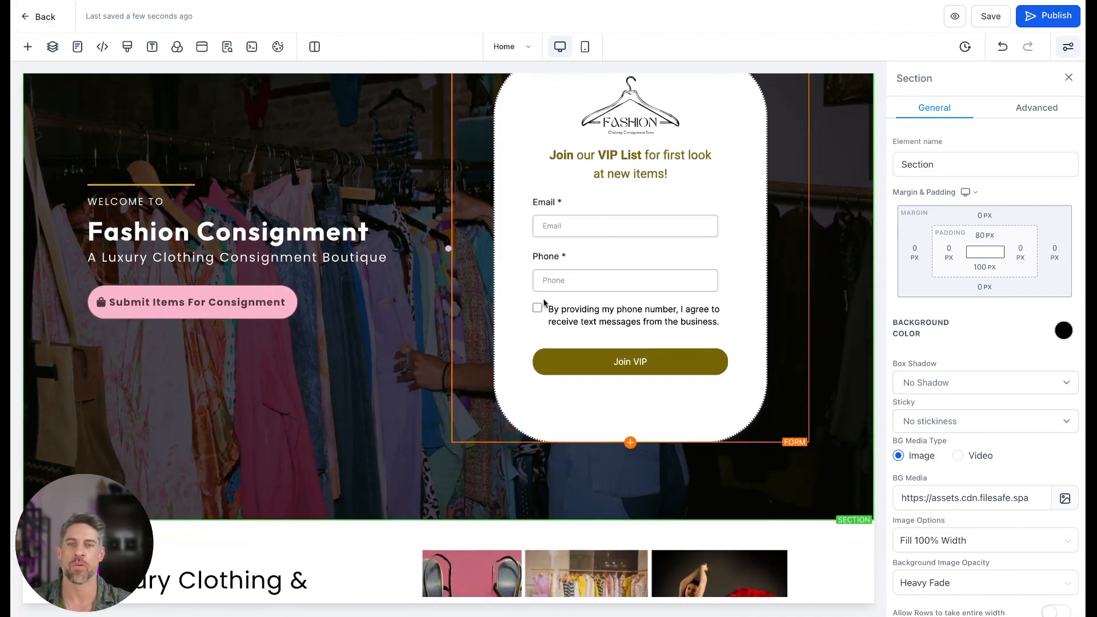
scroll(543, 303, down, 4)
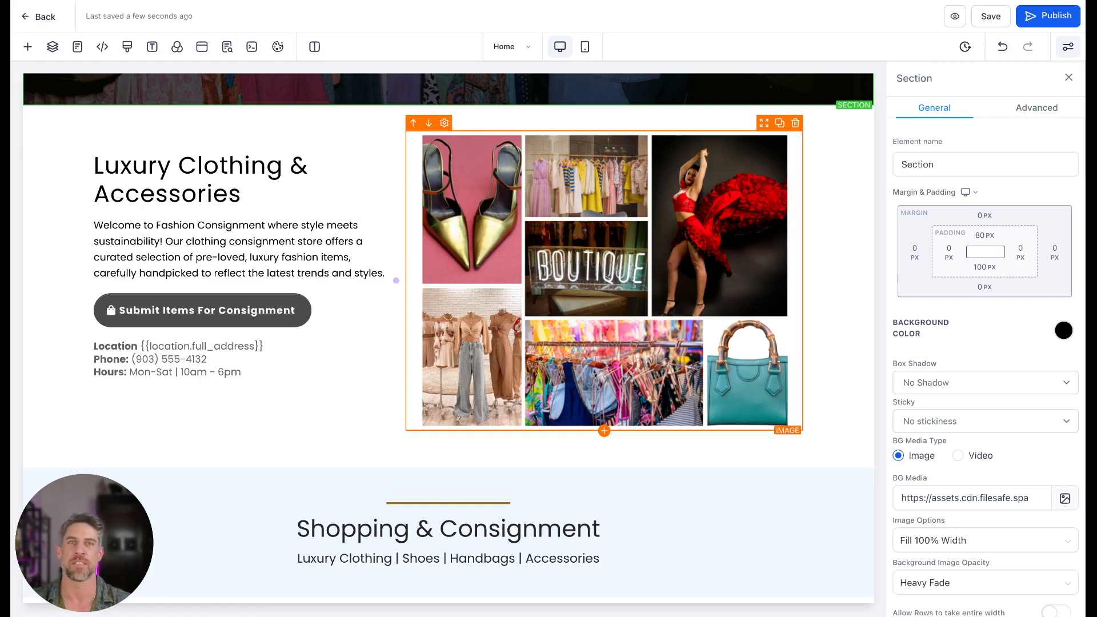
scroll(395, 279, up, 10)
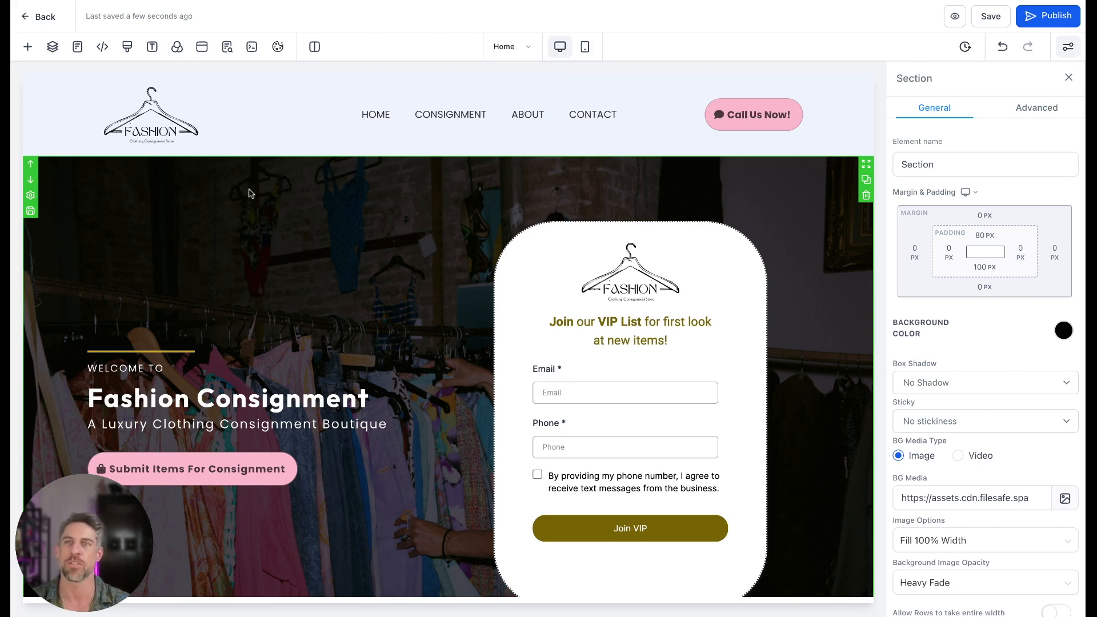
Open the media library for the brand logo of the header's navigation menu
click(151, 127)
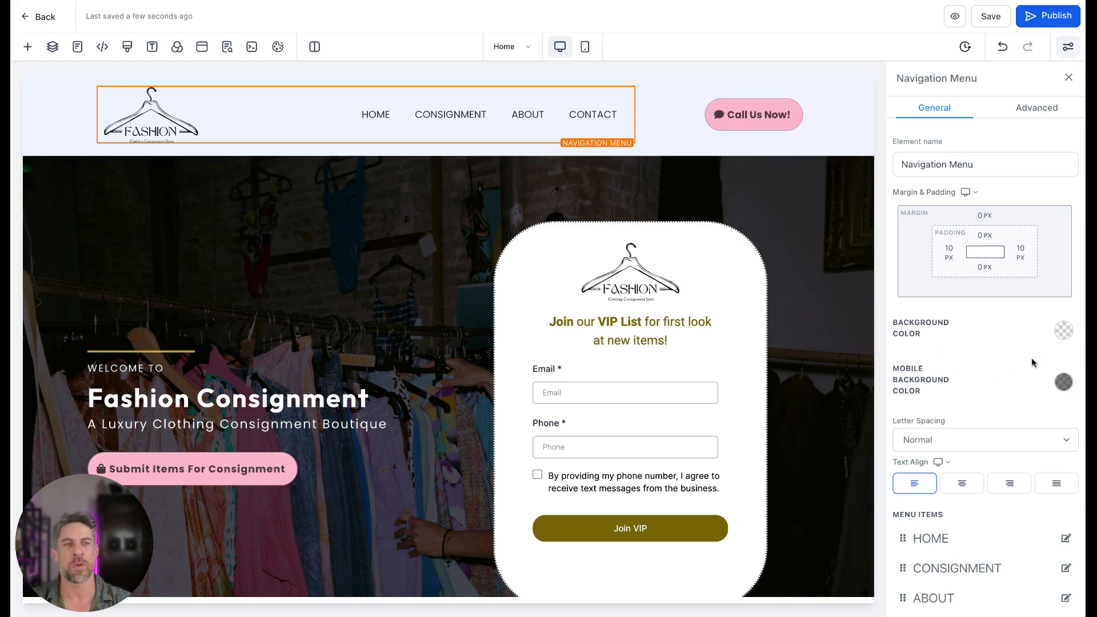
scroll(979, 391, down, 5)
scroll(977, 394, down, 8)
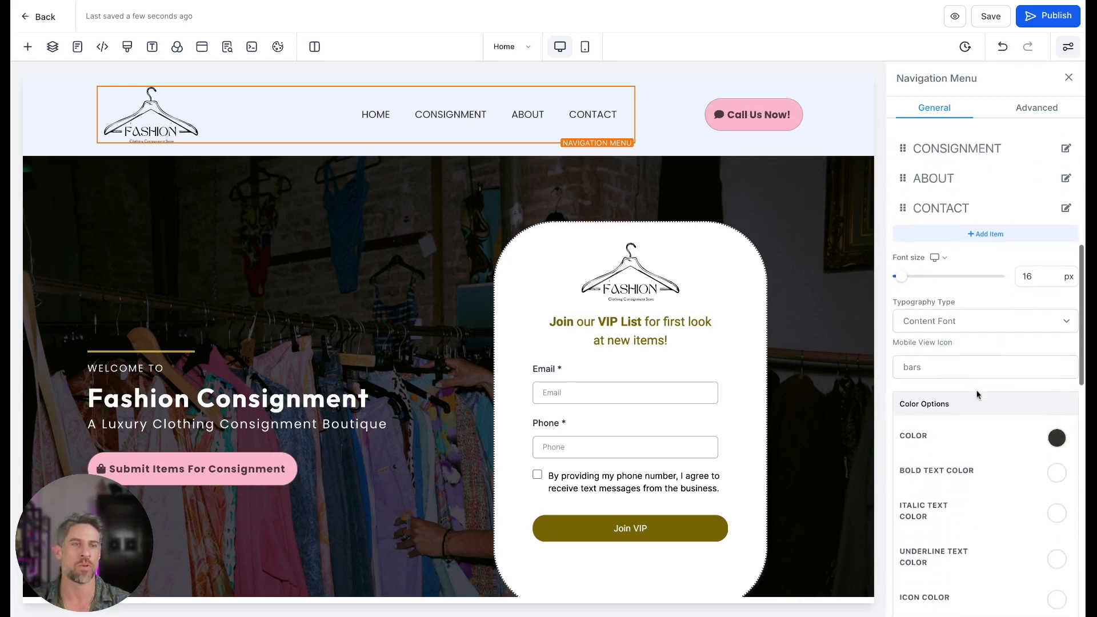
scroll(977, 393, down, 5)
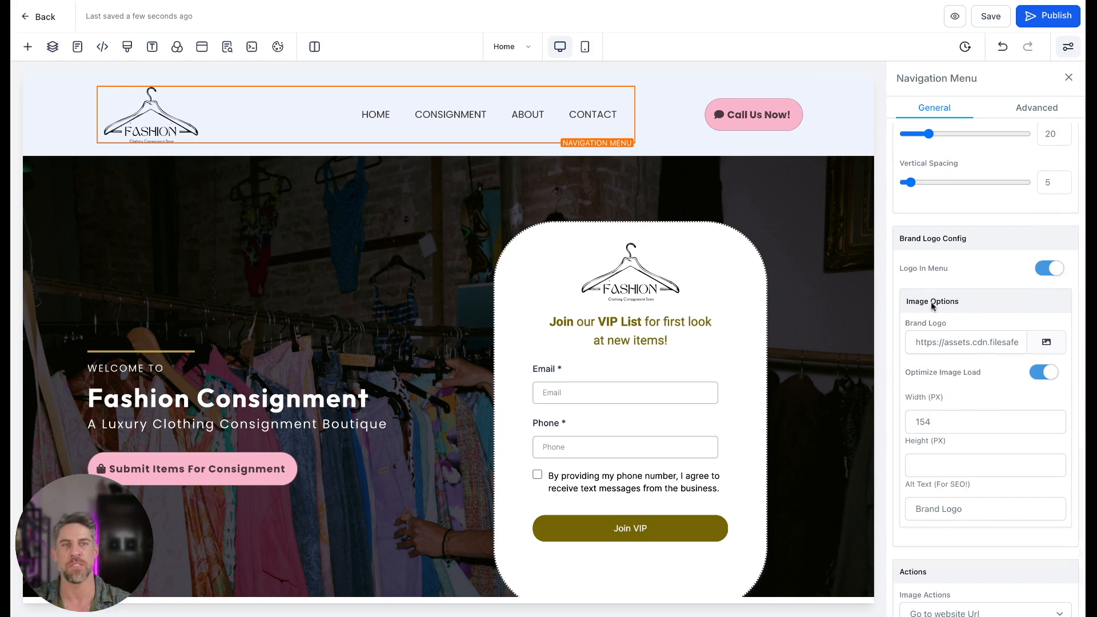
click(1046, 345)
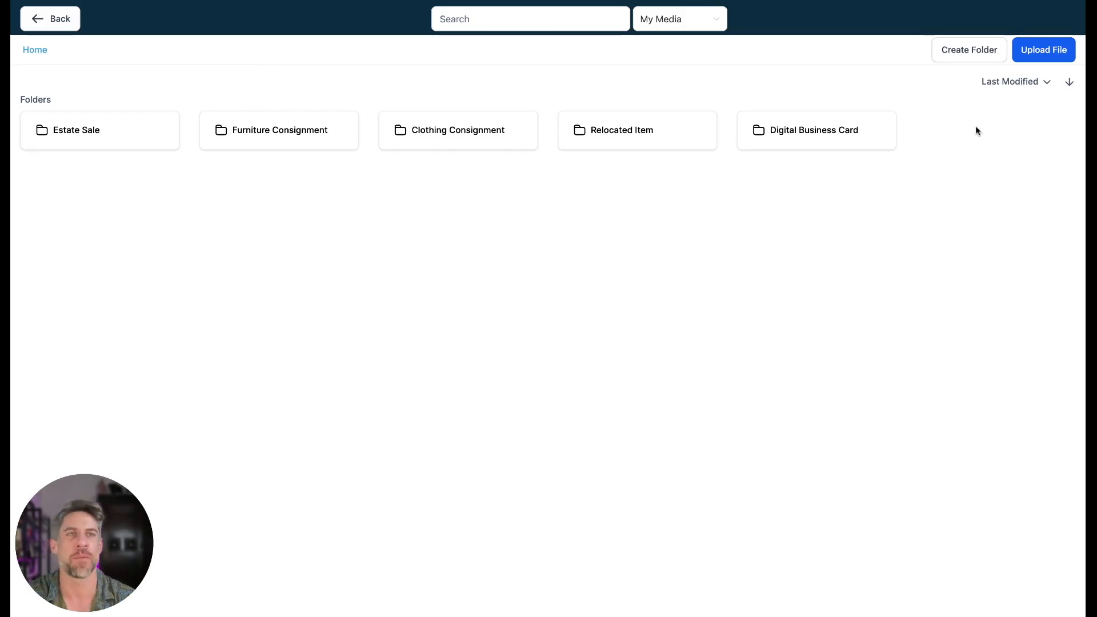
click(963, 50)
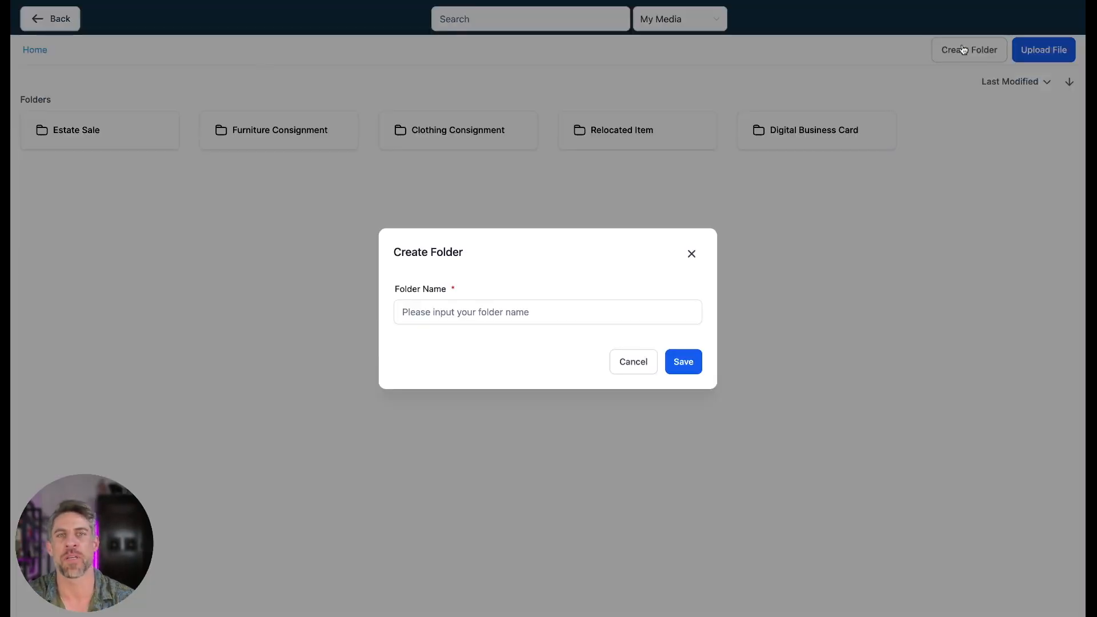
click(446, 318)
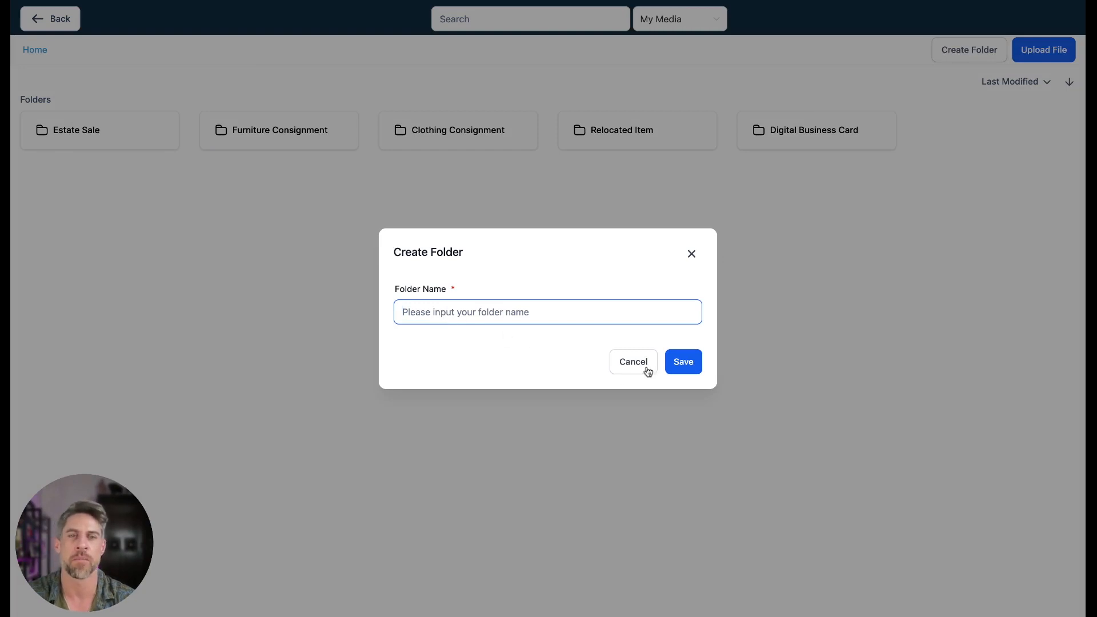
click(624, 367)
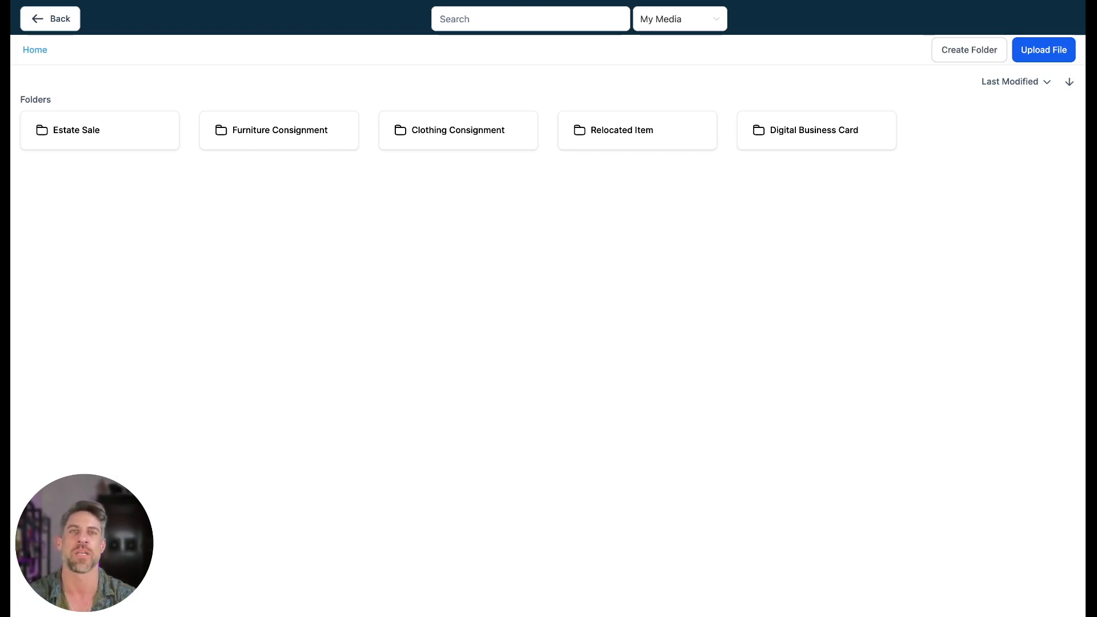
Set the brand logo to the white FASHION hanger image 2.png from the Clothing Consignment folder
click(430, 134)
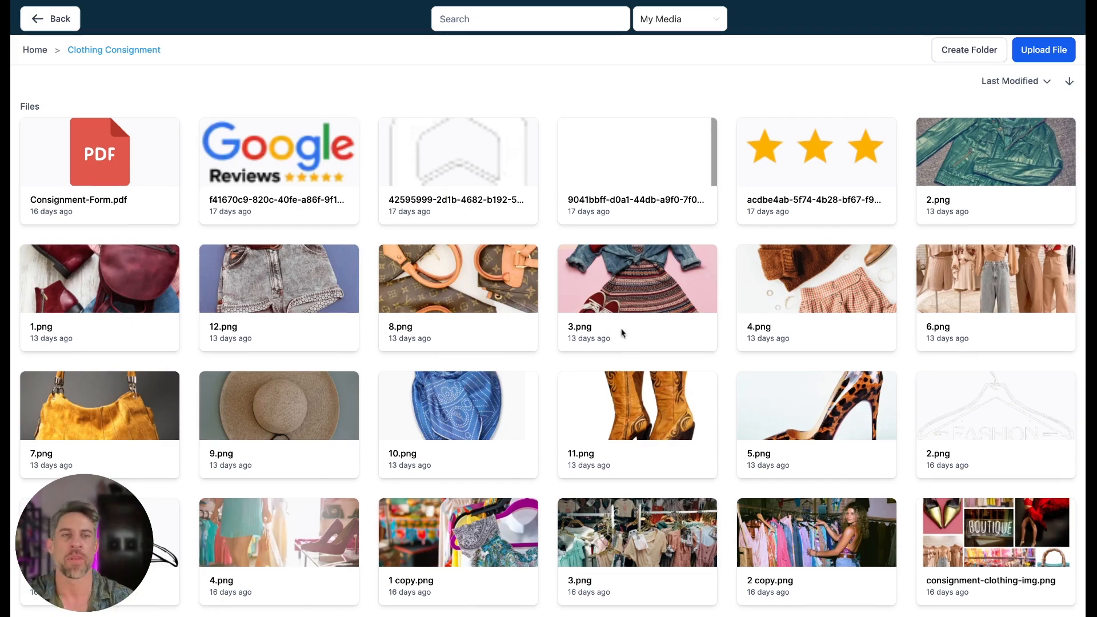
scroll(624, 330, down, 1)
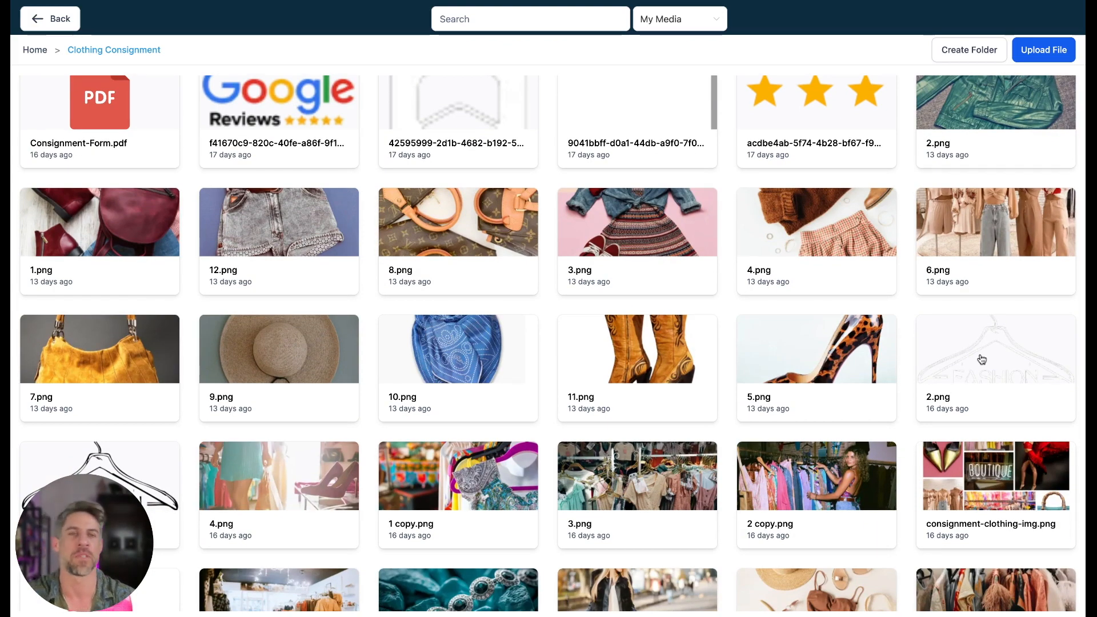
scroll(981, 358, down, 1)
click(982, 359)
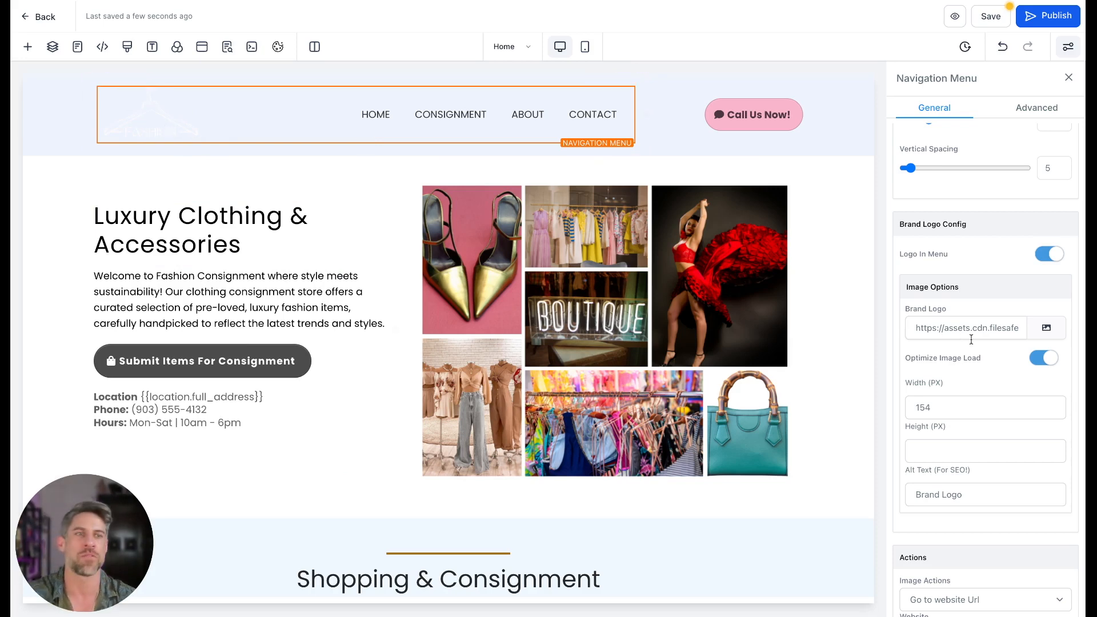
Replace the brand logo with the black FASHION hanger image 1.png from the Clothing Consignment folder and save the page with its global section change
click(1046, 328)
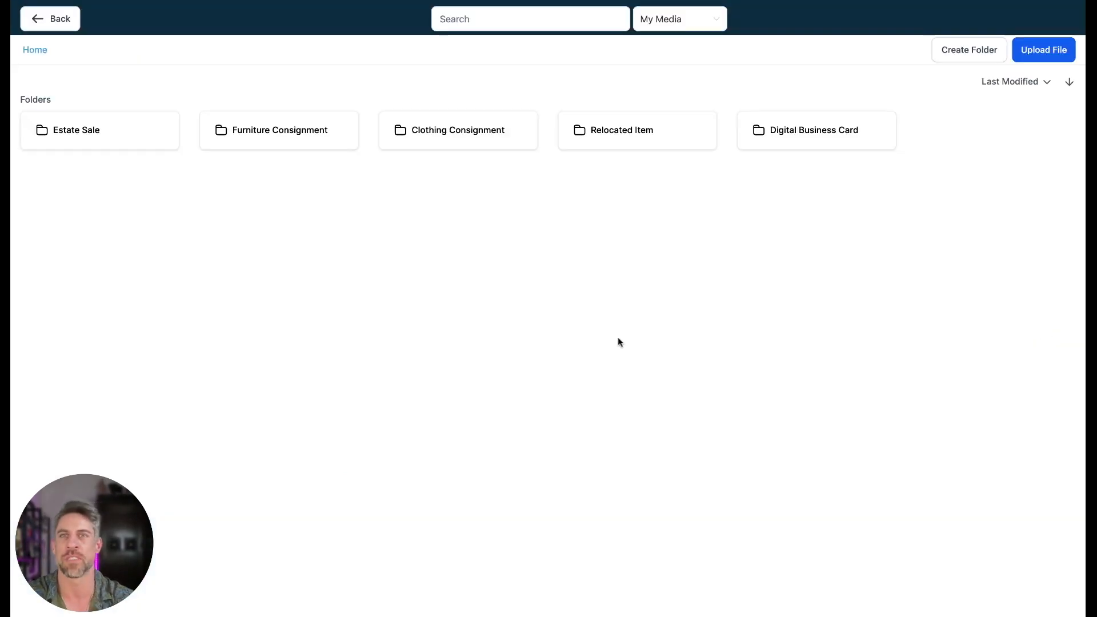
click(429, 129)
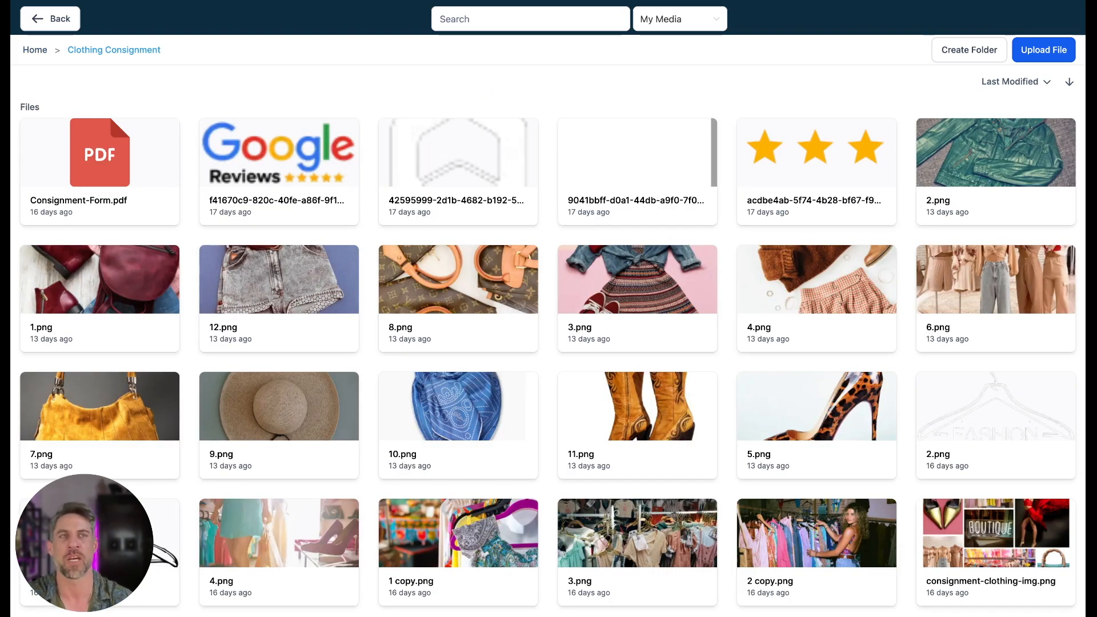
scroll(546, 263, down, 3)
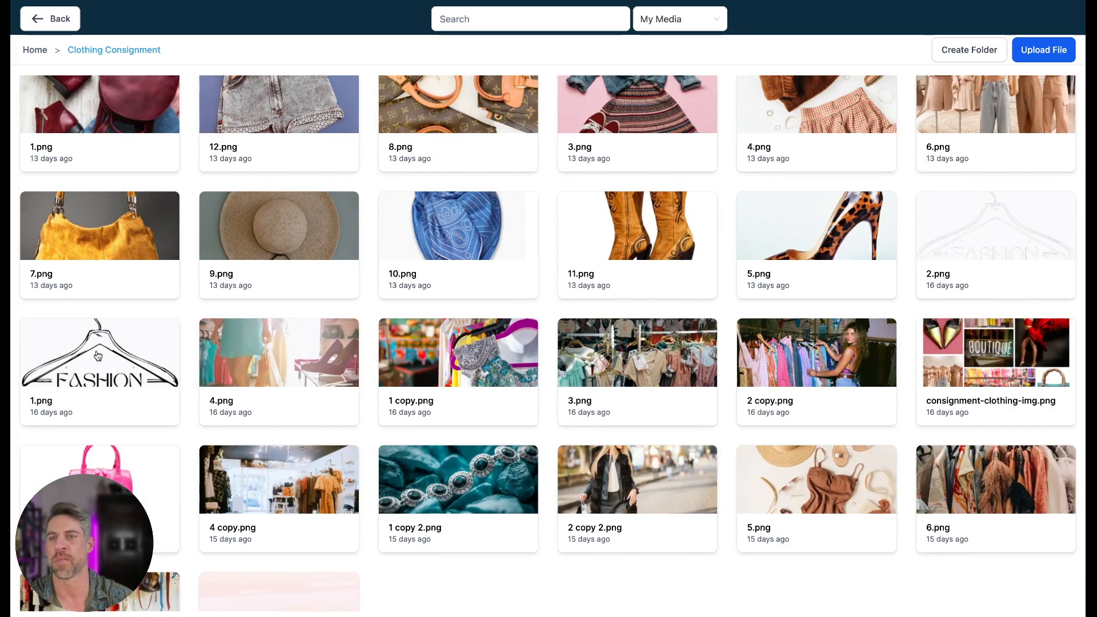
scroll(97, 355, down, 1)
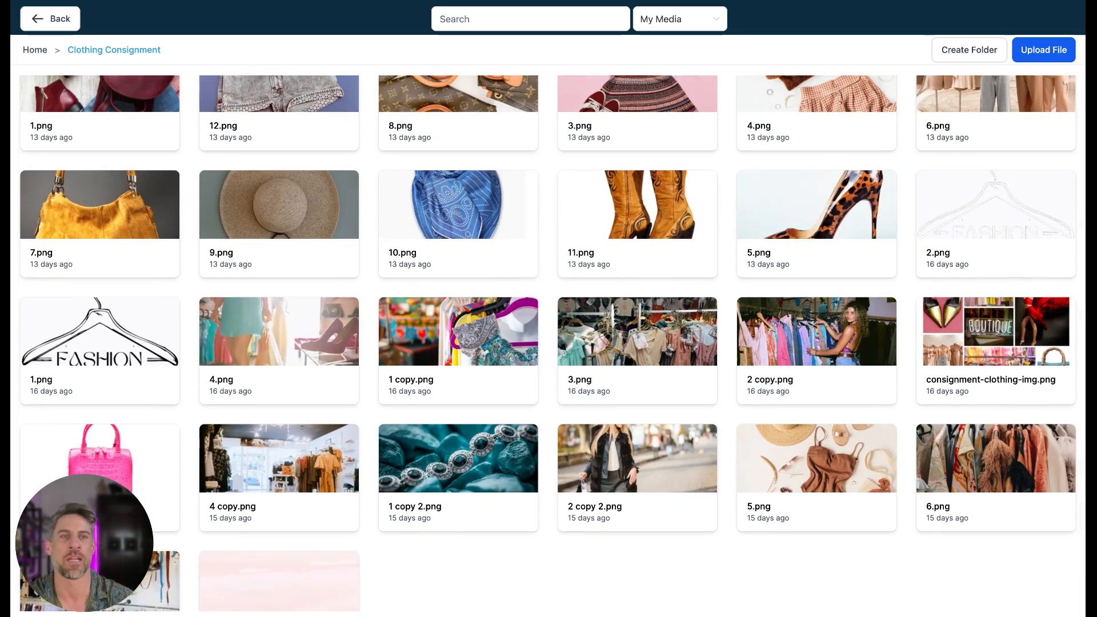
click(97, 355)
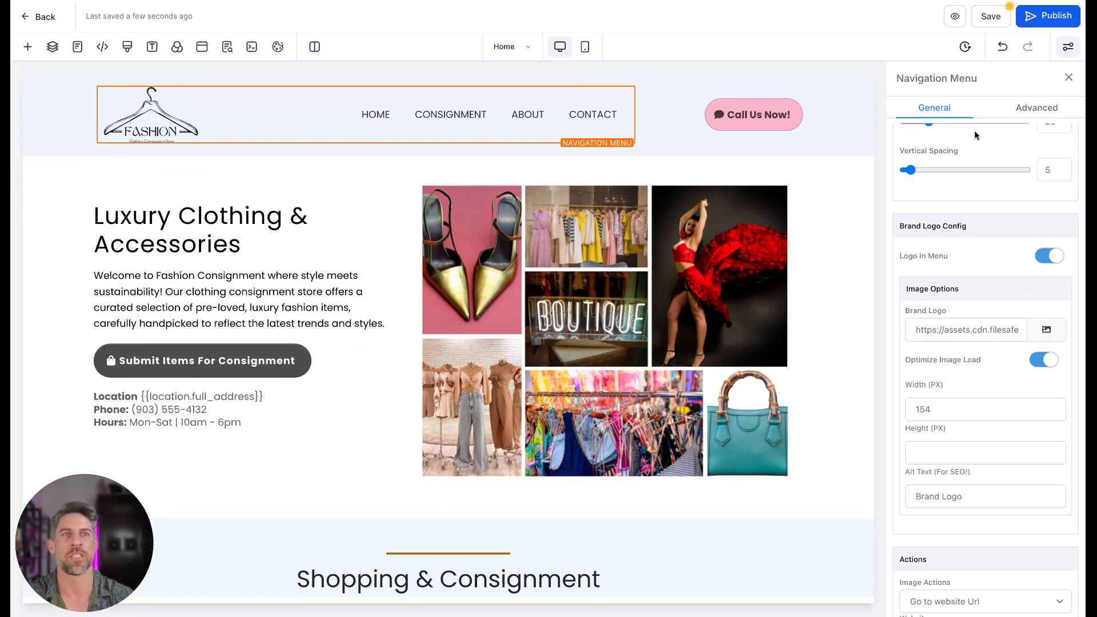
click(983, 23)
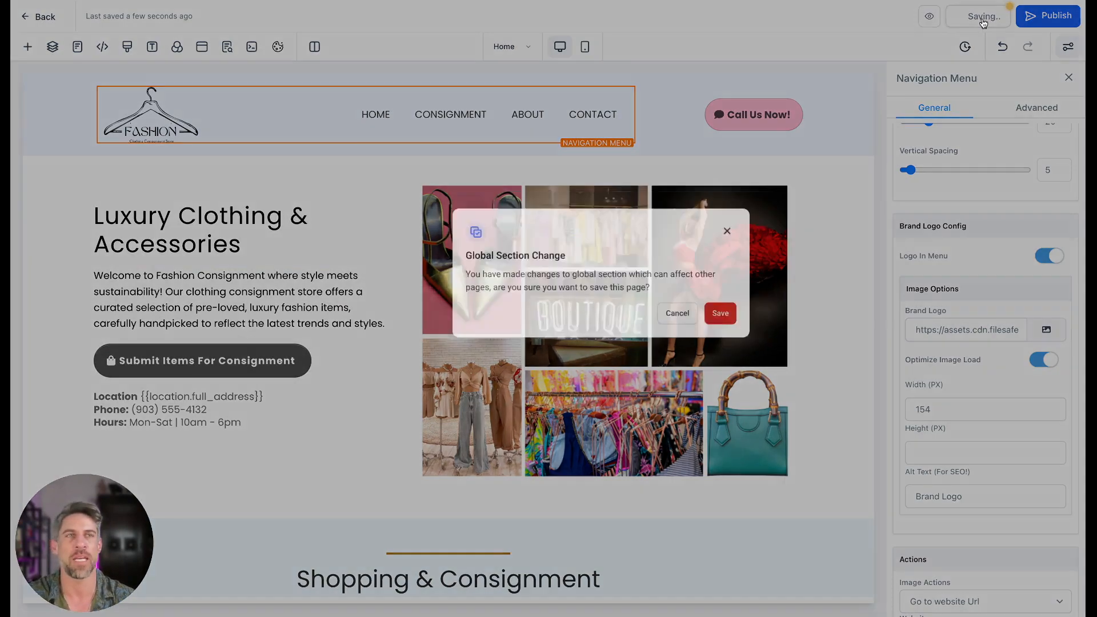
click(681, 353)
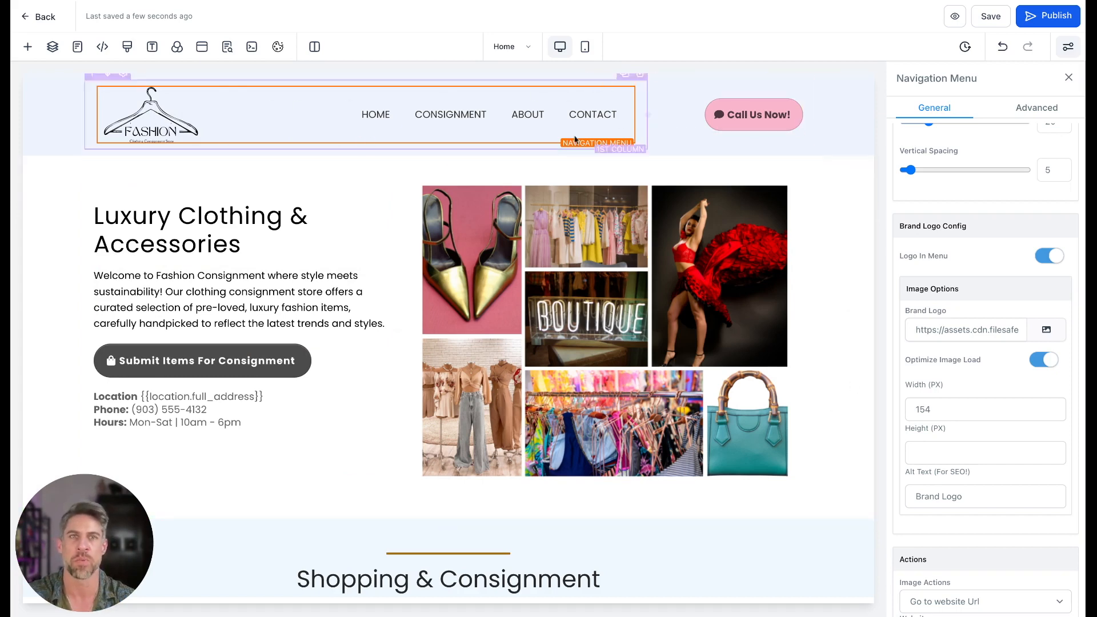
Set the brand logo's width in the navigation menu to 153 px
scroll(948, 400, down, 2)
scroll(948, 366, down, 2)
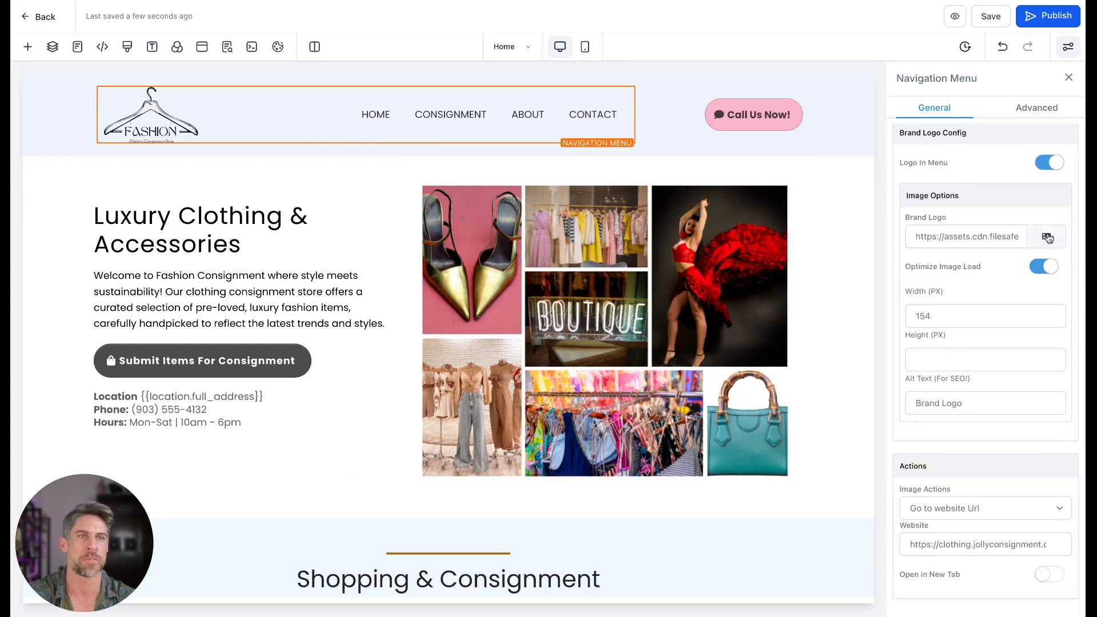
click(937, 315)
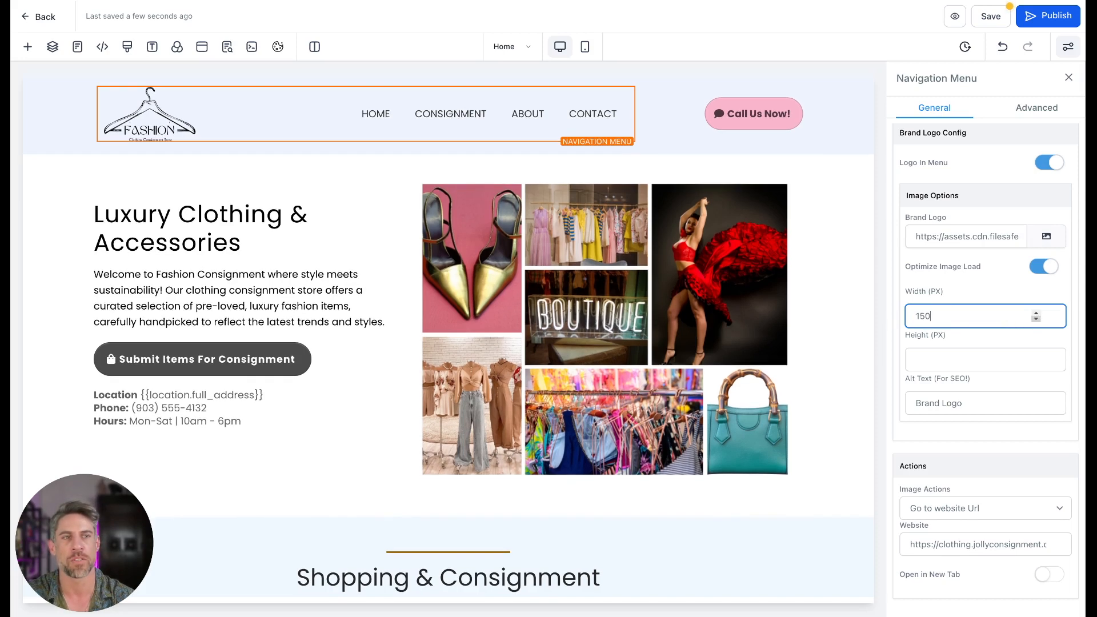
key(Down)
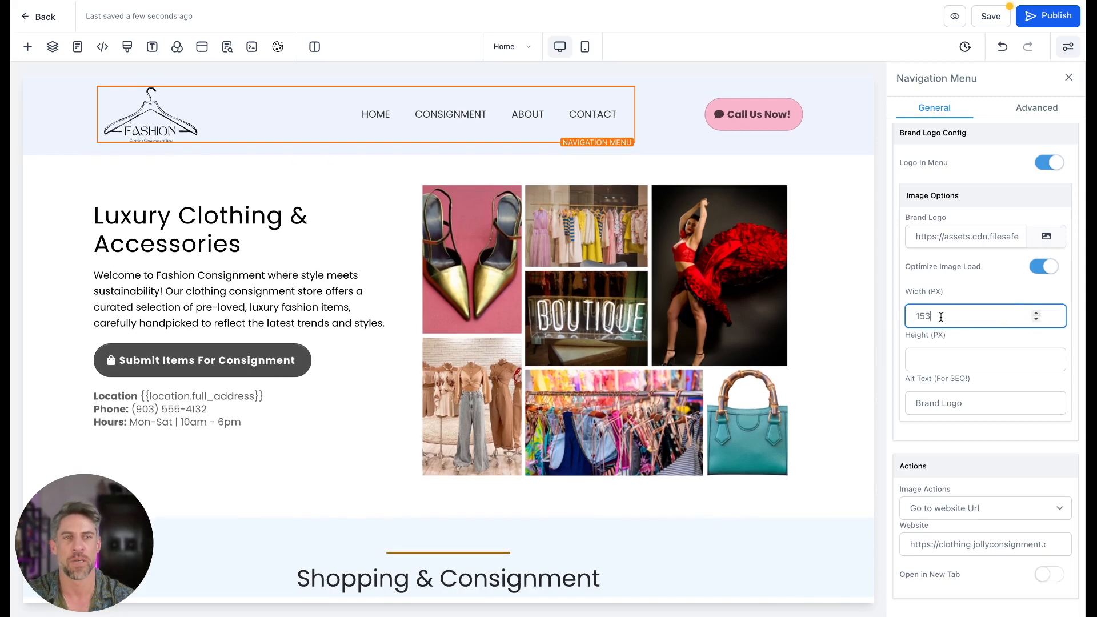
drag(941, 317, 902, 317)
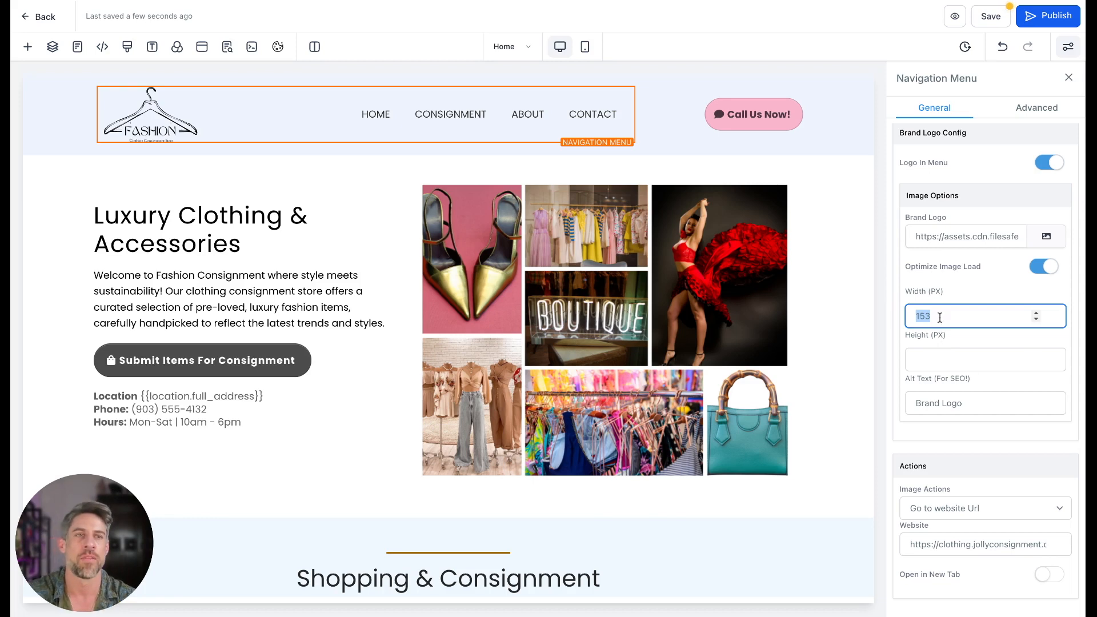
click(929, 353)
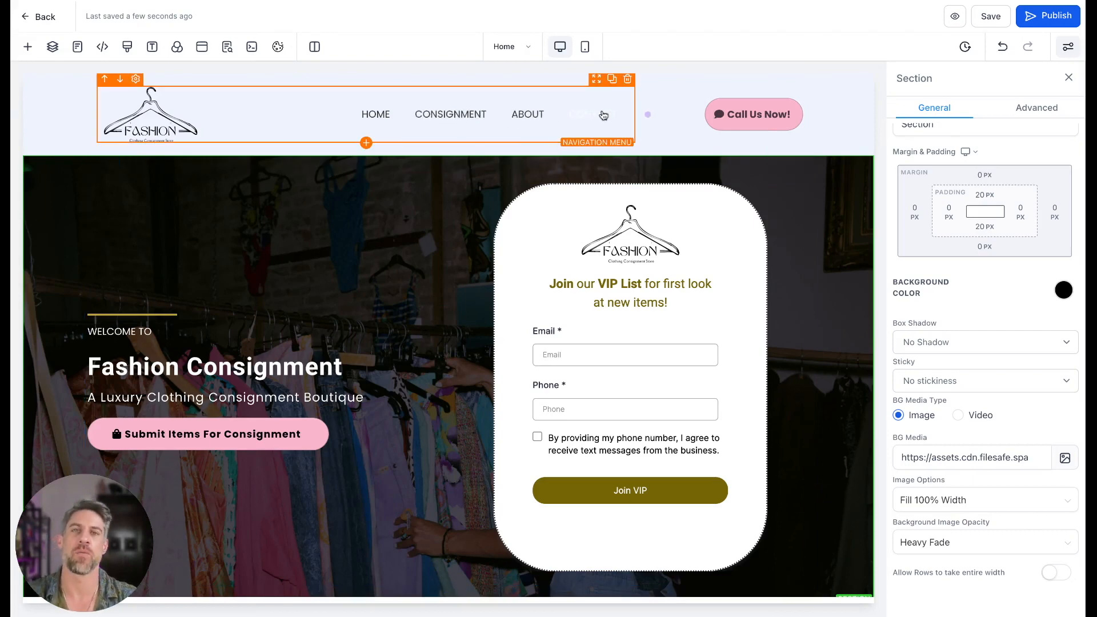
Add a new item after CONTACT in the header's navigation menu
click(401, 118)
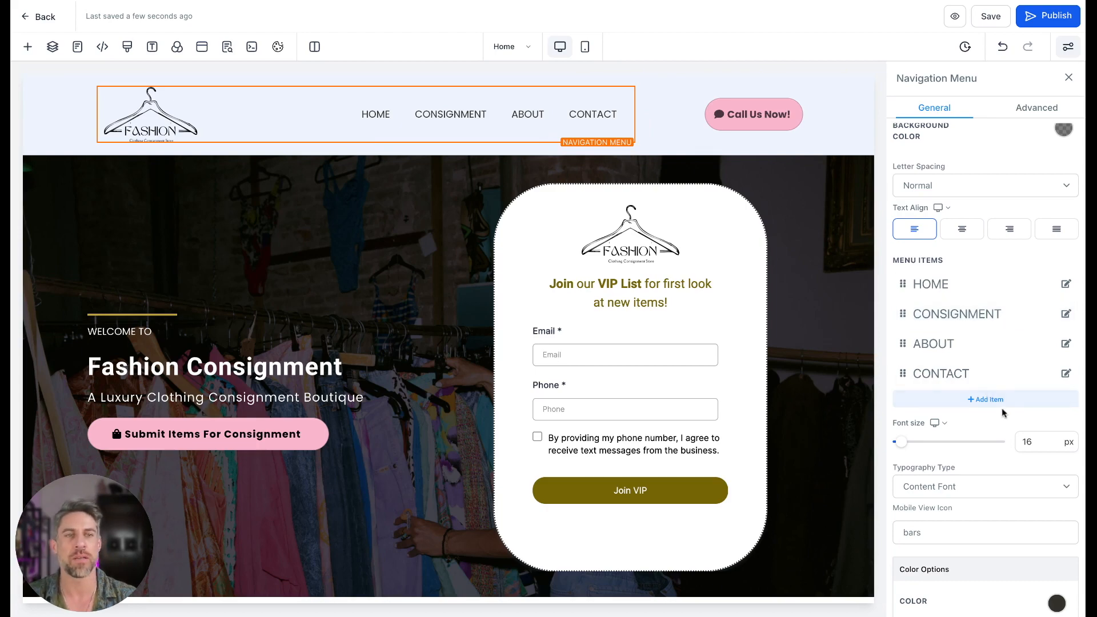
click(986, 400)
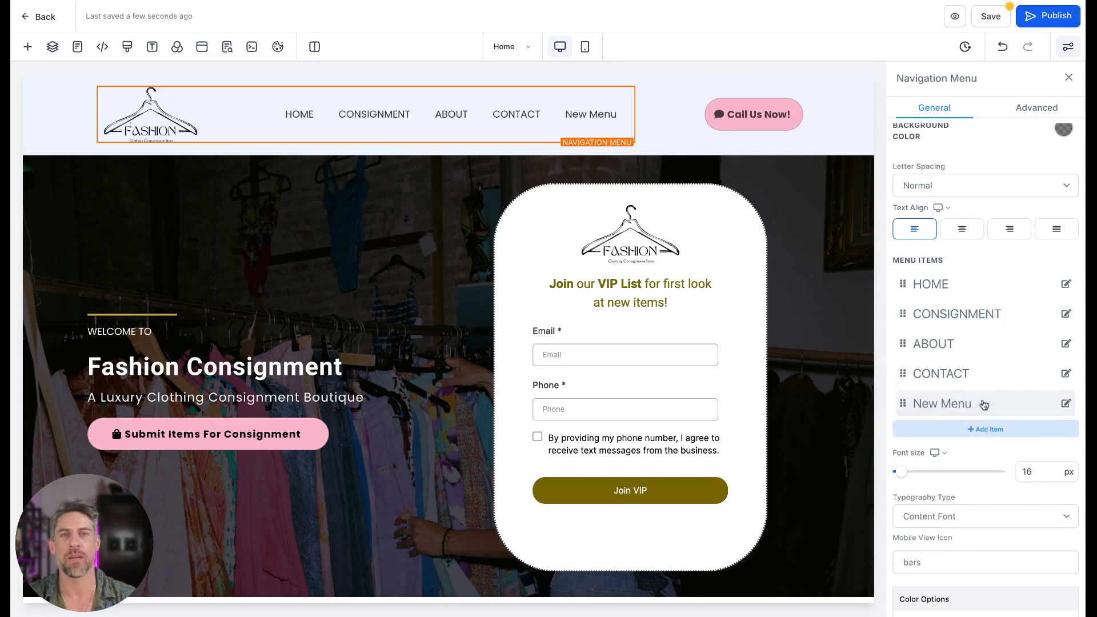
Title the new navigation menu item GALLERY and set it to open in a new tab
click(458, 252)
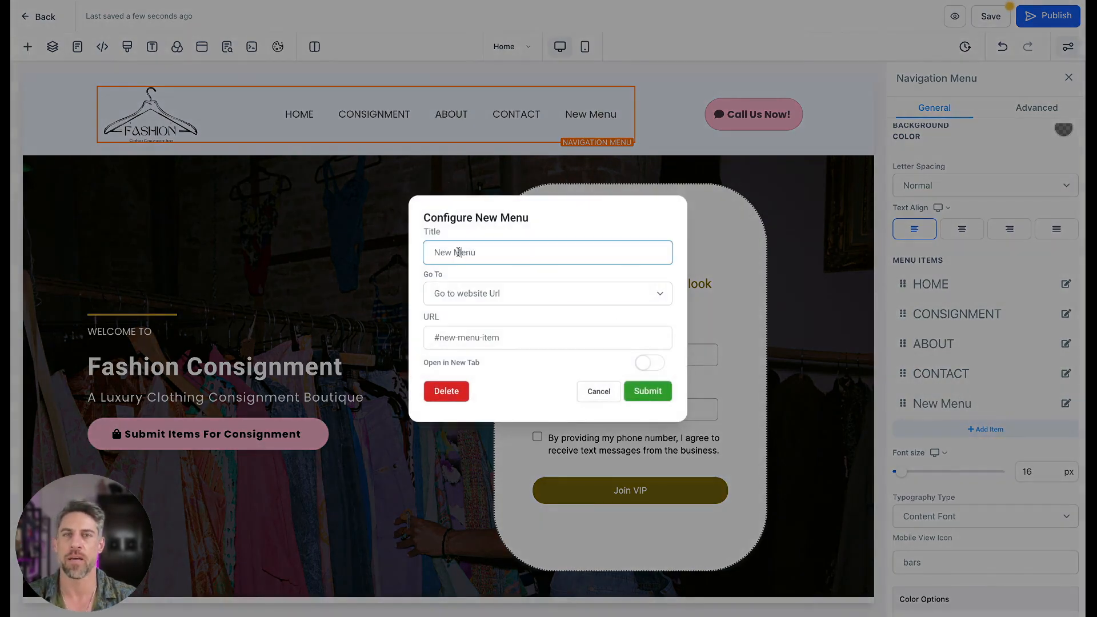
drag(487, 252, 422, 254)
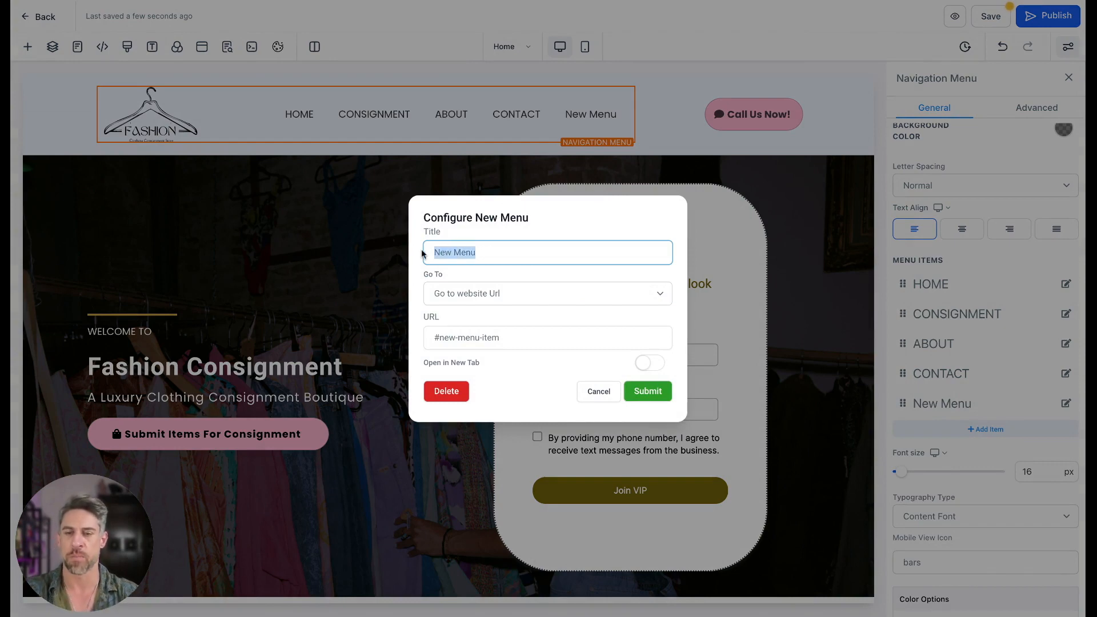
text(GALLERY)
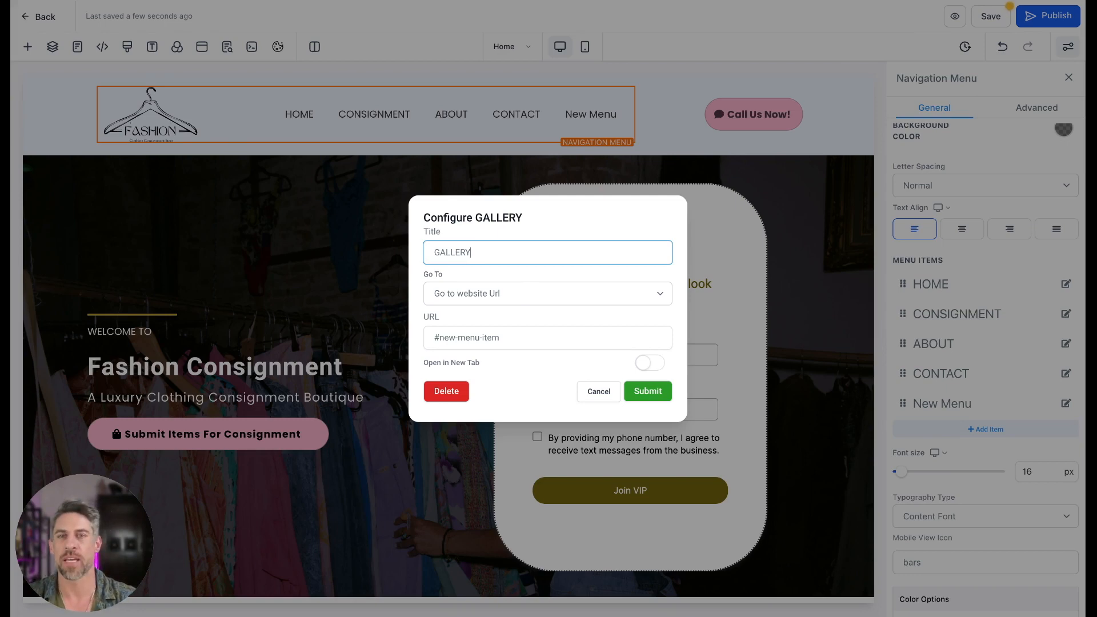
key(Tab)
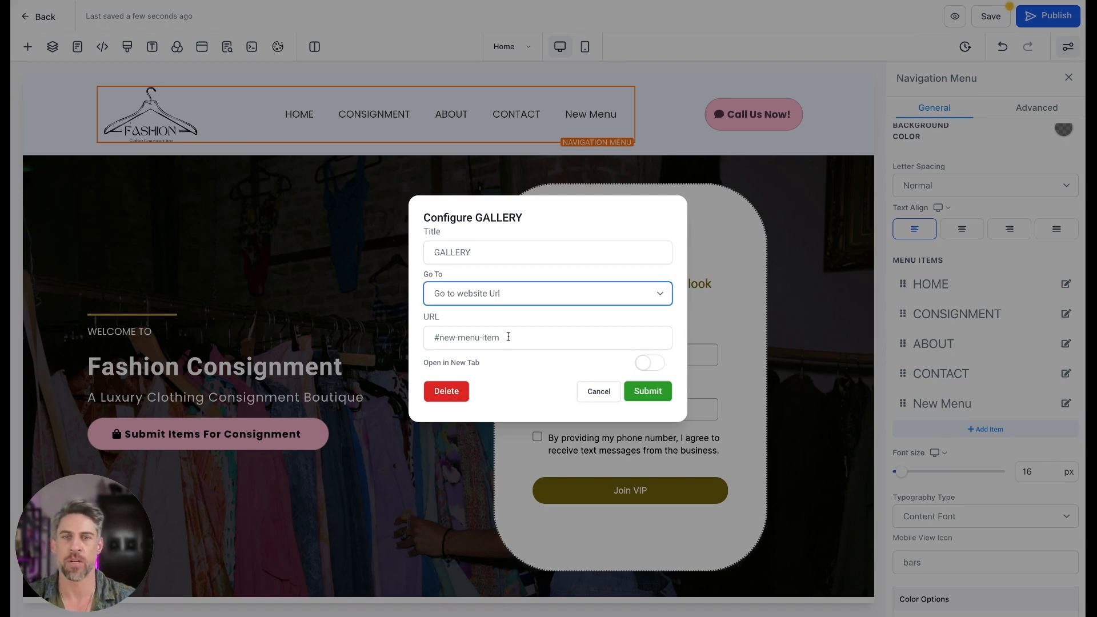
drag(505, 338, 411, 339)
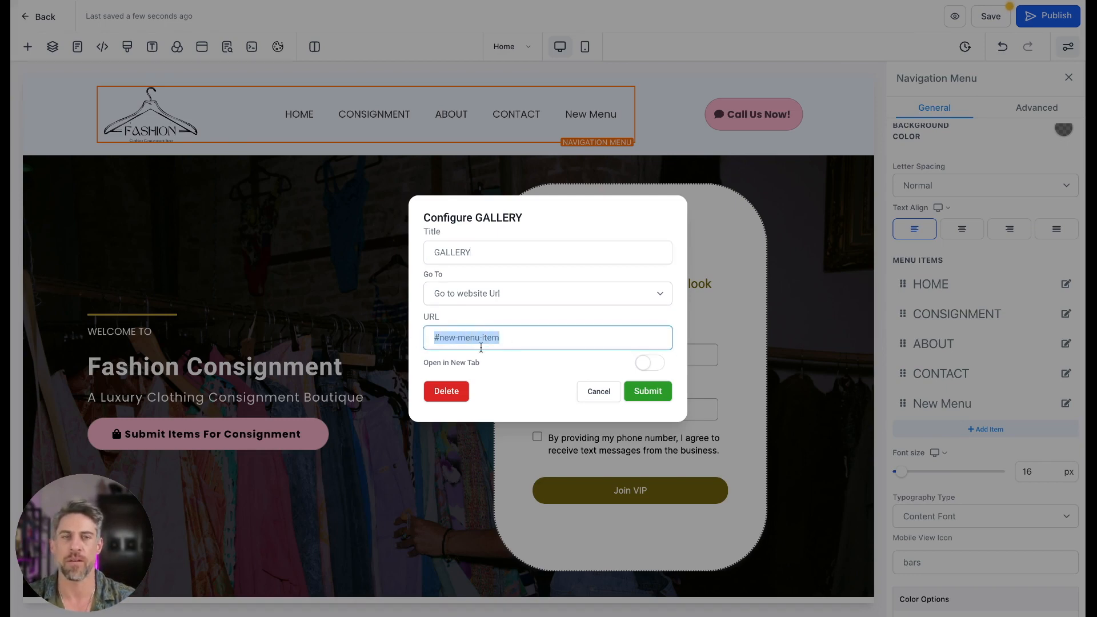
click(657, 370)
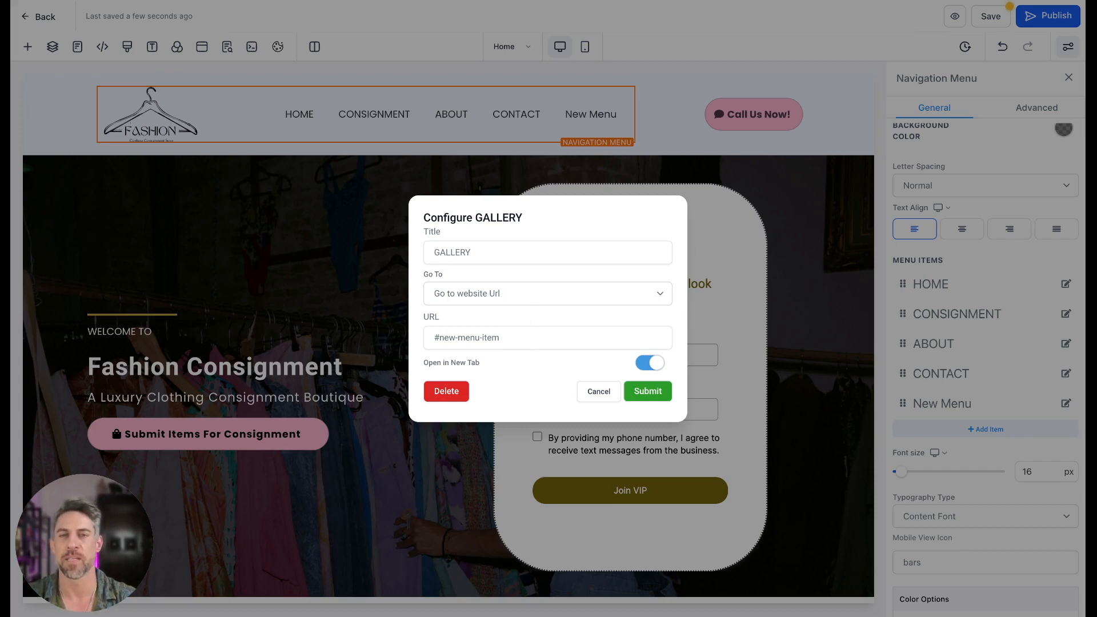
Link the GALLERY item to the Consignment page with Go to Page and submit the menu item's configuration
click(510, 297)
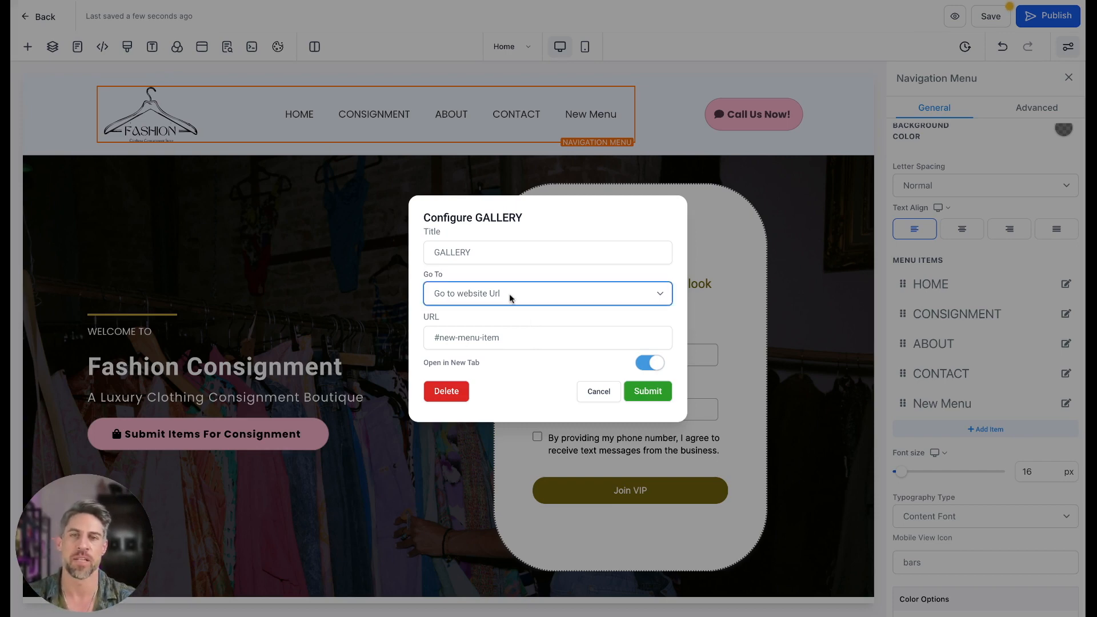
click(482, 311)
click(489, 342)
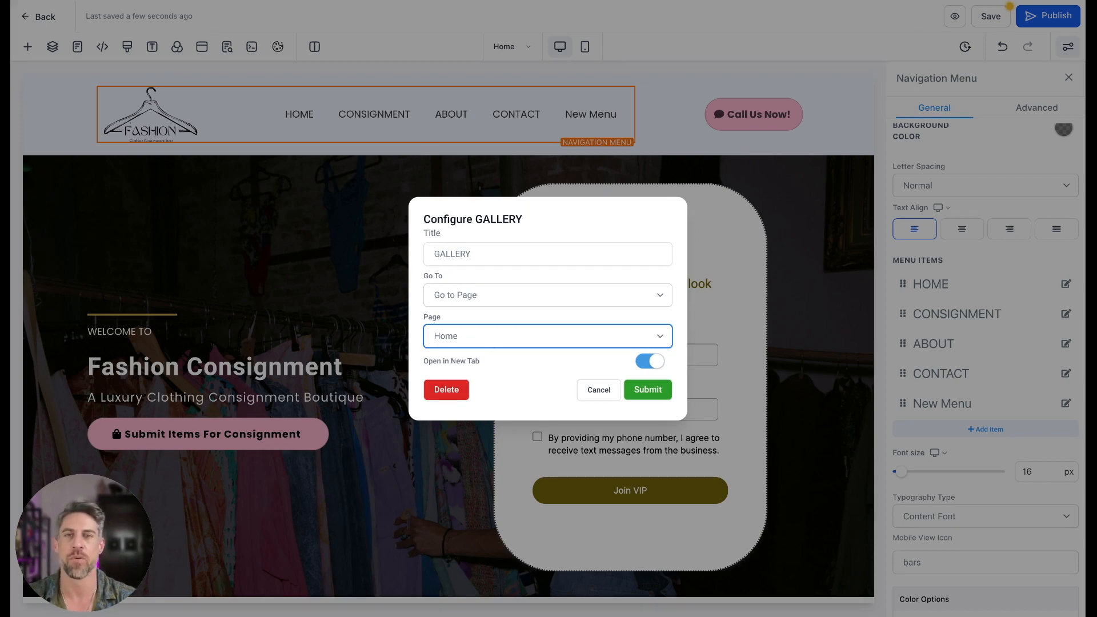
key(Down)
click(648, 393)
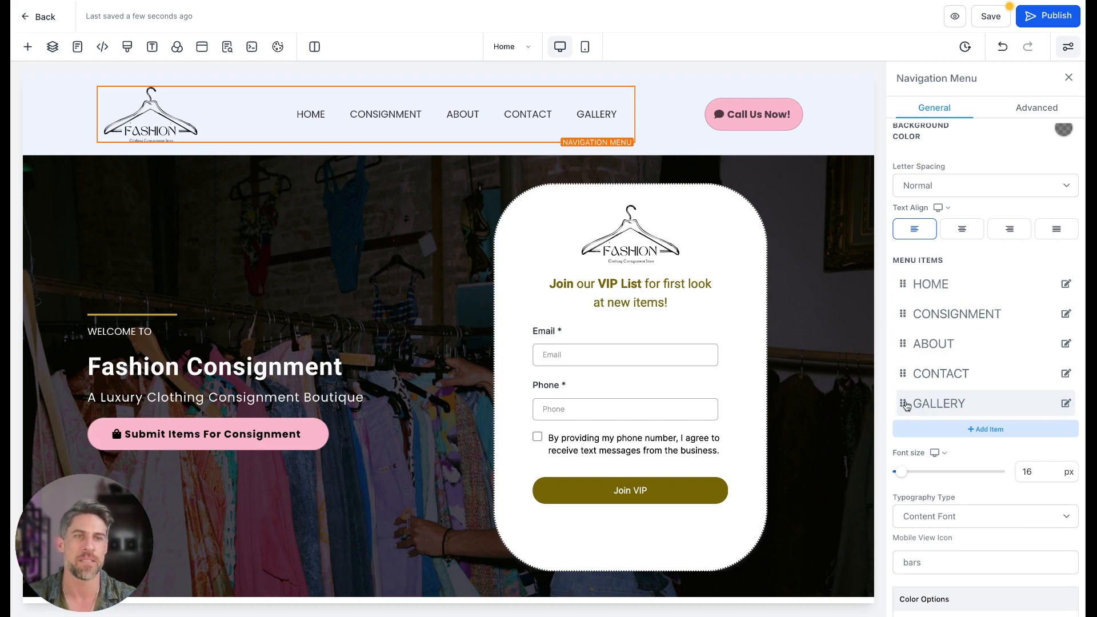
Move the GALLERY item between CONSIGNMENT and ABOUT, nest it under CONSIGNMENT, and check the header's submenu
drag(905, 405, 910, 348)
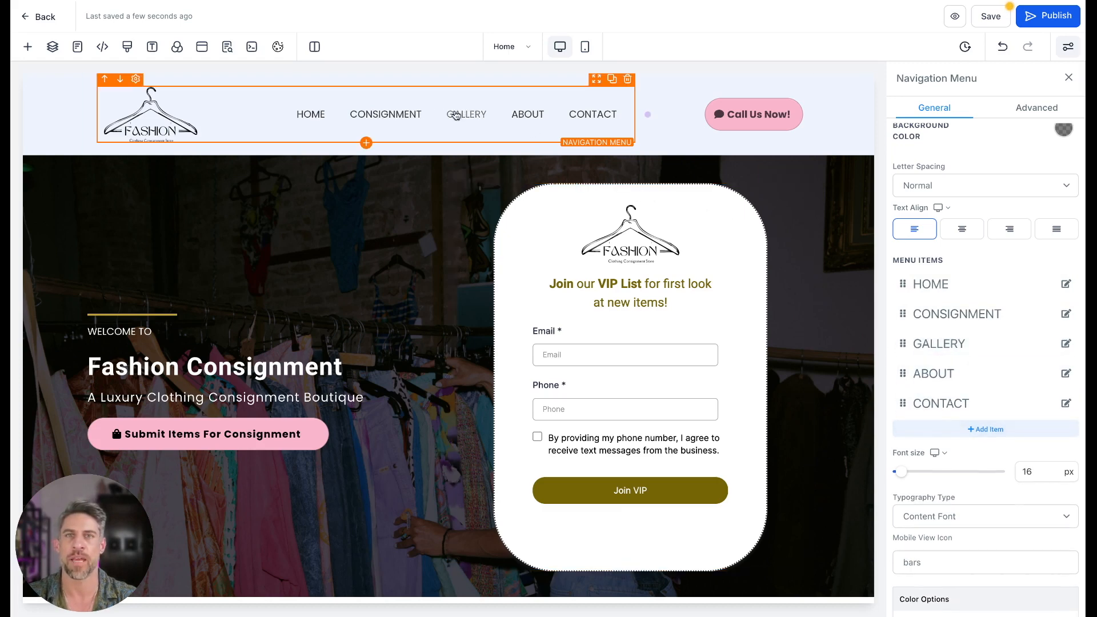
scroll(854, 330, down, 1)
scroll(912, 376, down, 1)
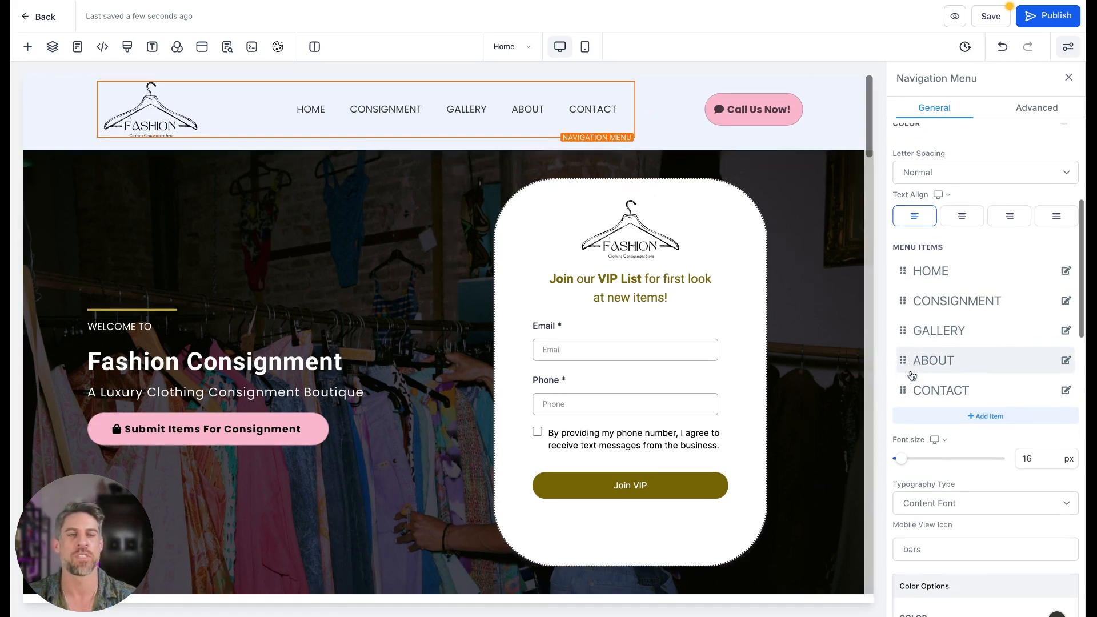
scroll(904, 340, up, 1)
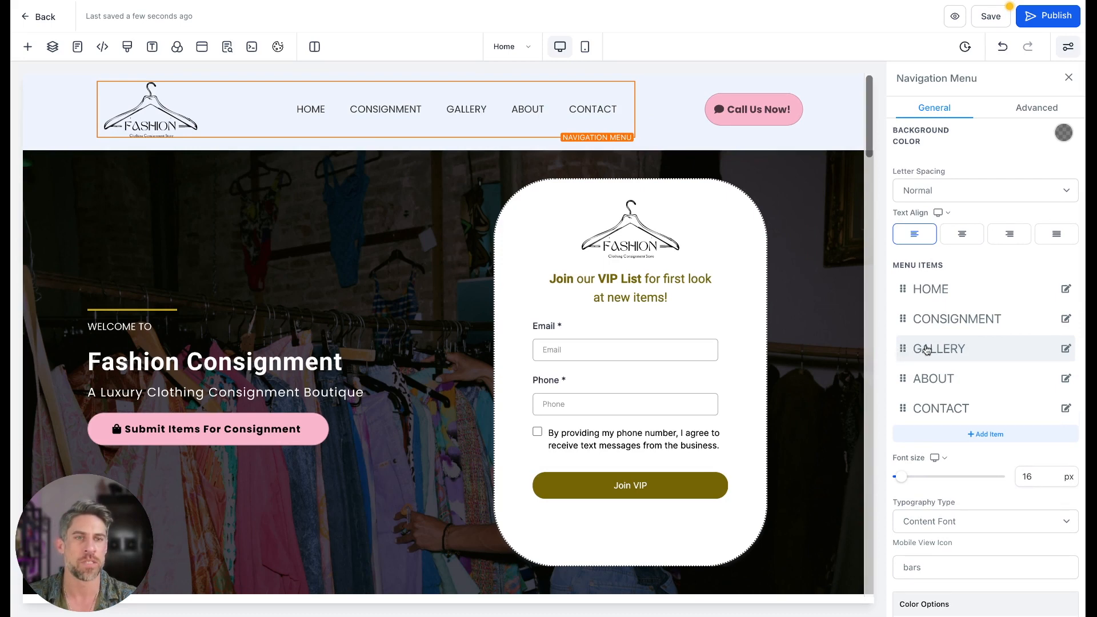
mouse_move(906, 350)
mouse_down()
mouse_move(908, 361)
mouse_move(903, 318)
mouse_move(914, 350)
mouse_up()
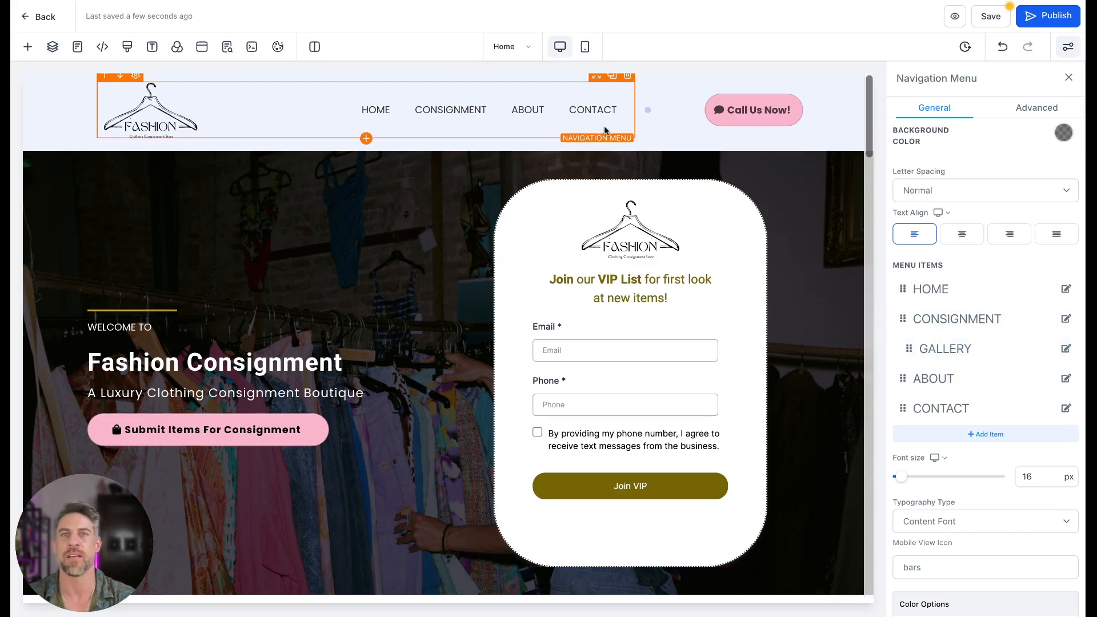
mouse_move(452, 119)
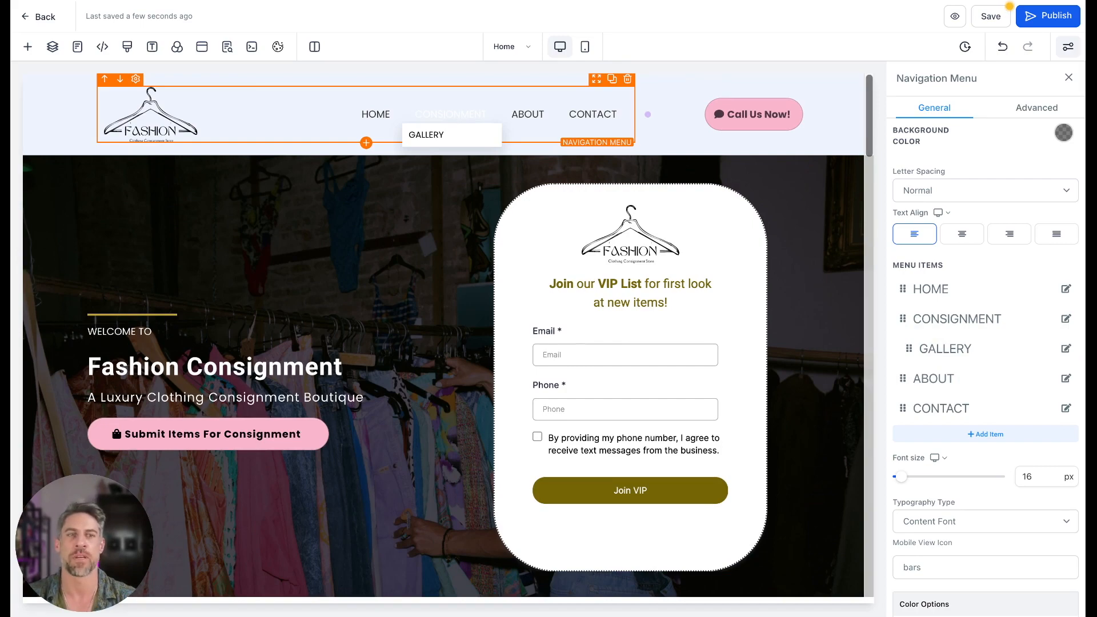
Delete the GALLERY item from the header's navigation menu
click(1064, 349)
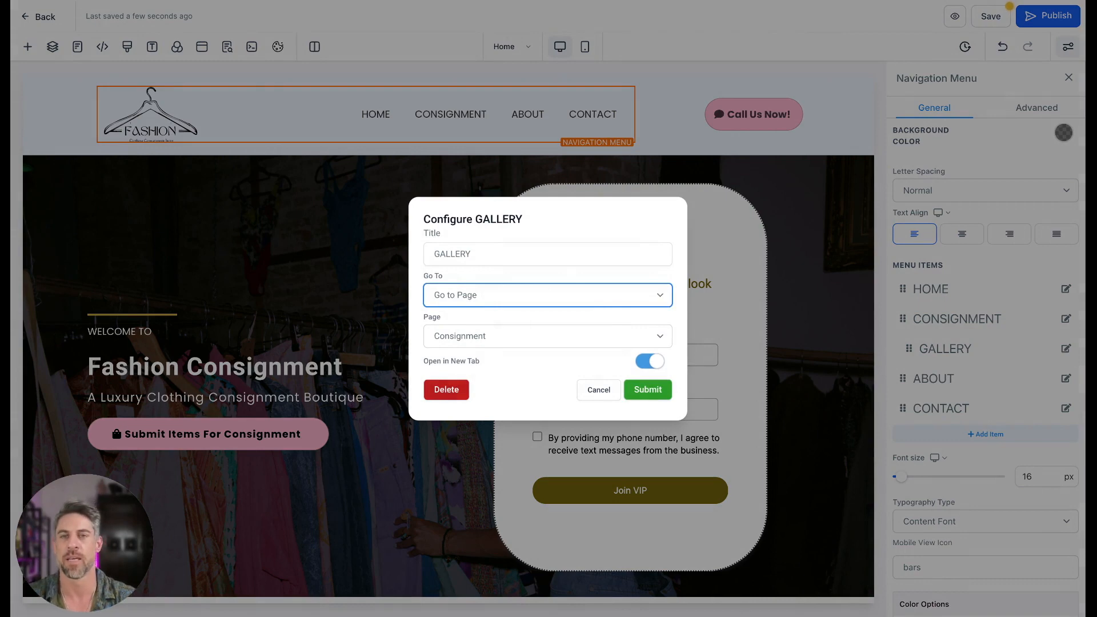
click(447, 390)
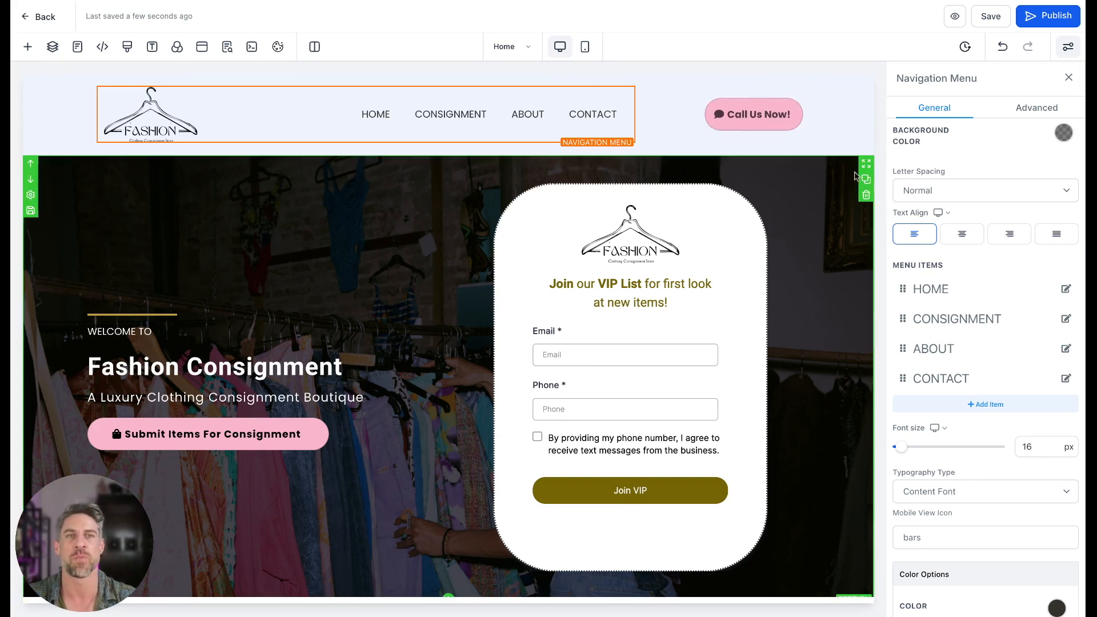
Change the link action of the header's Call Us Now! button to SMS
click(764, 112)
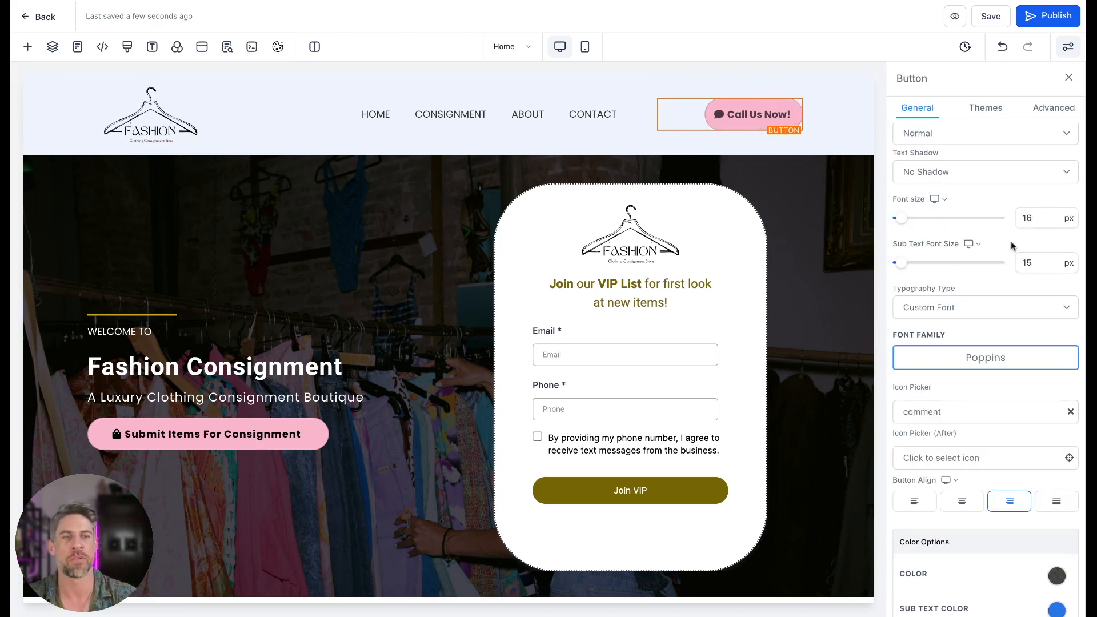
scroll(981, 283, down, 8)
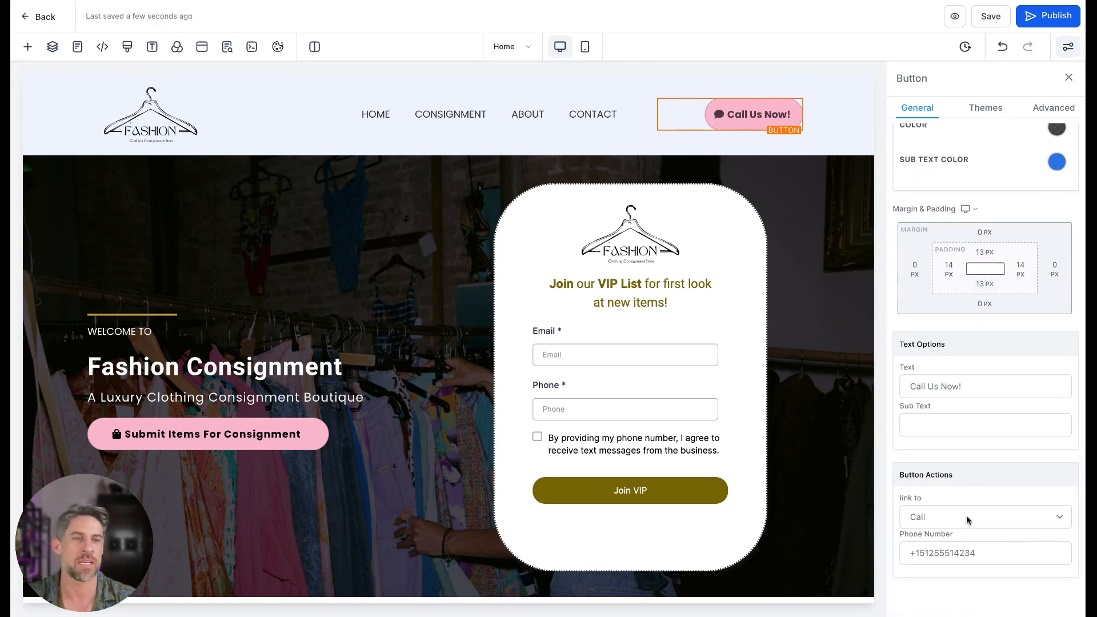
click(952, 521)
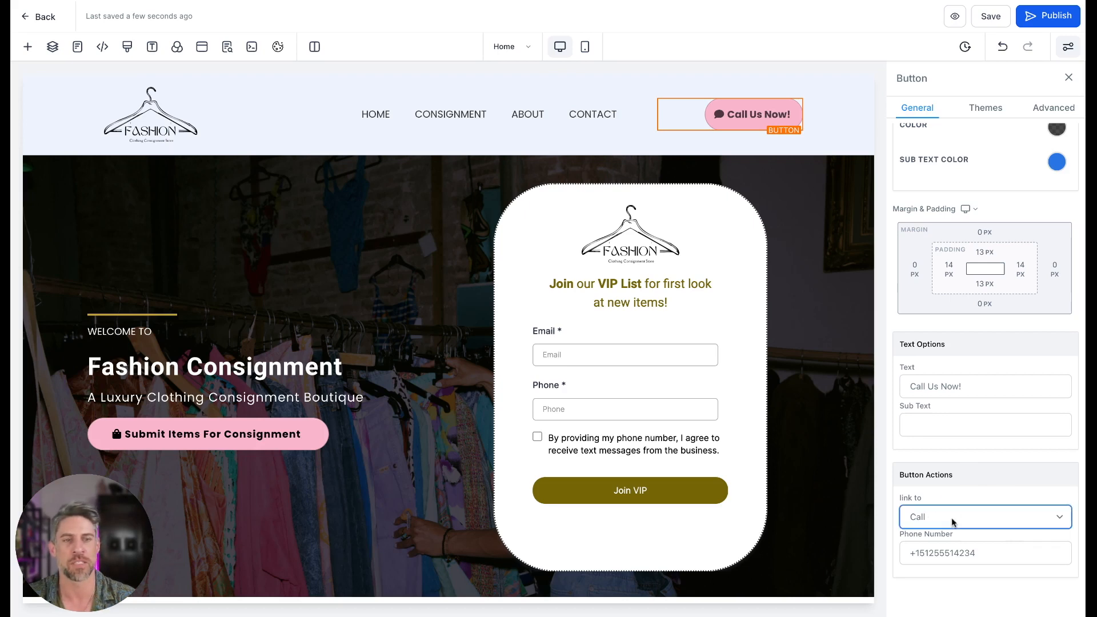
click(944, 534)
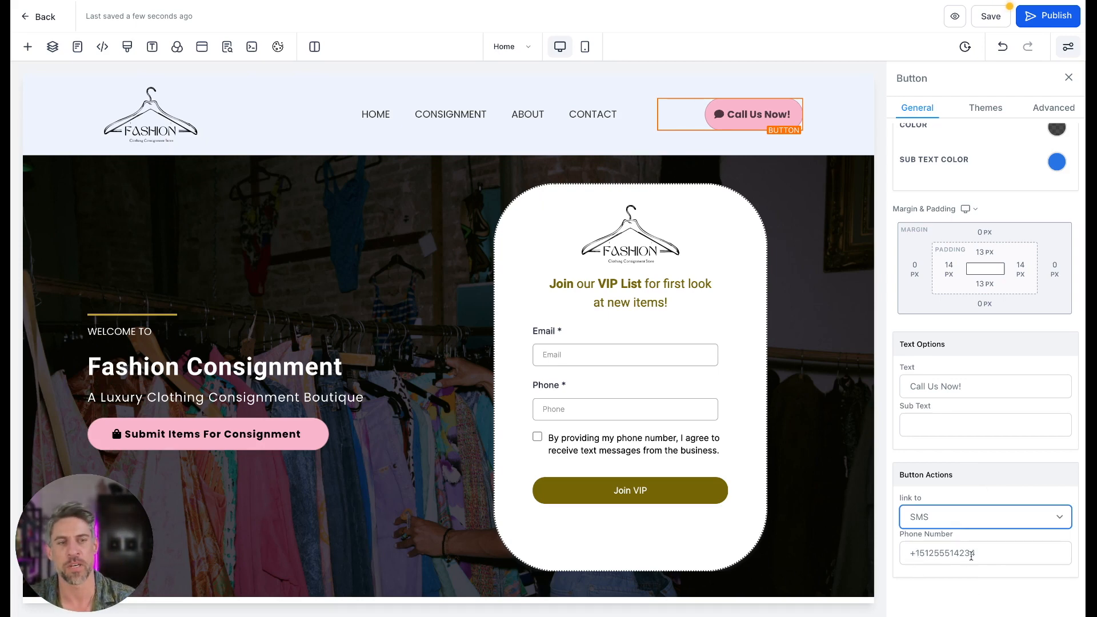
Replace the phone number in the Call Us Now! button's action with the business's phone number and save the page
drag(985, 553, 893, 555)
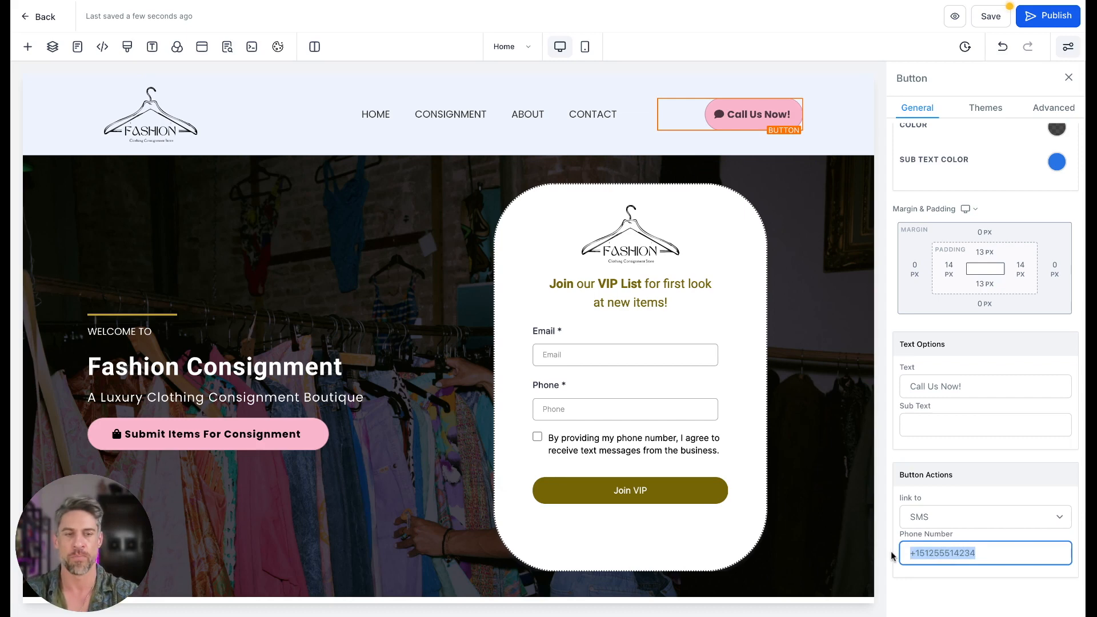
text(+)
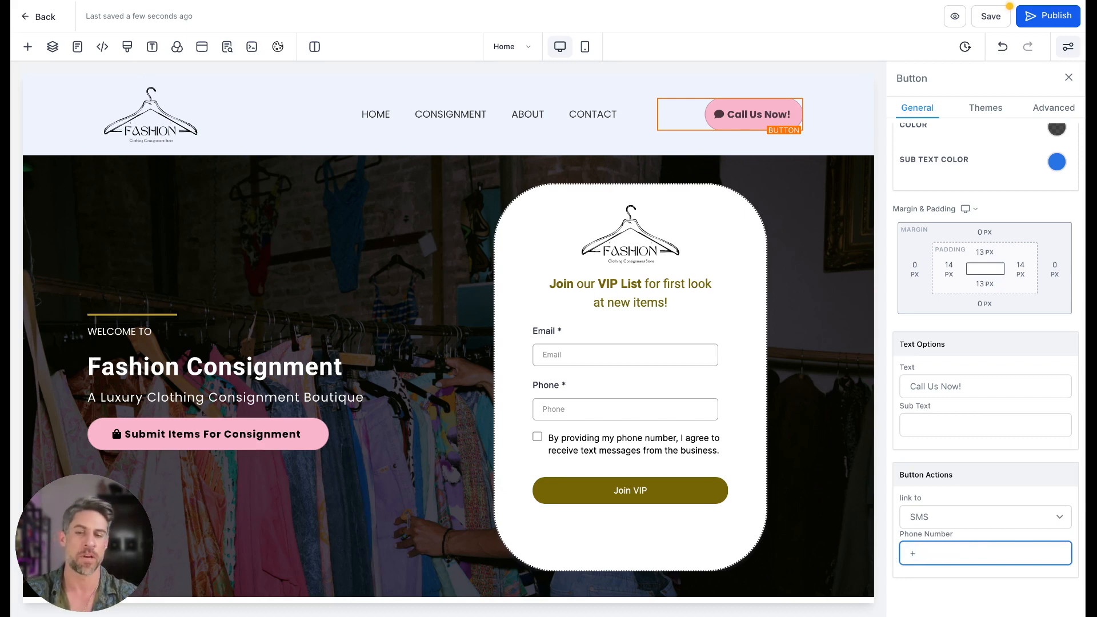
text(1)
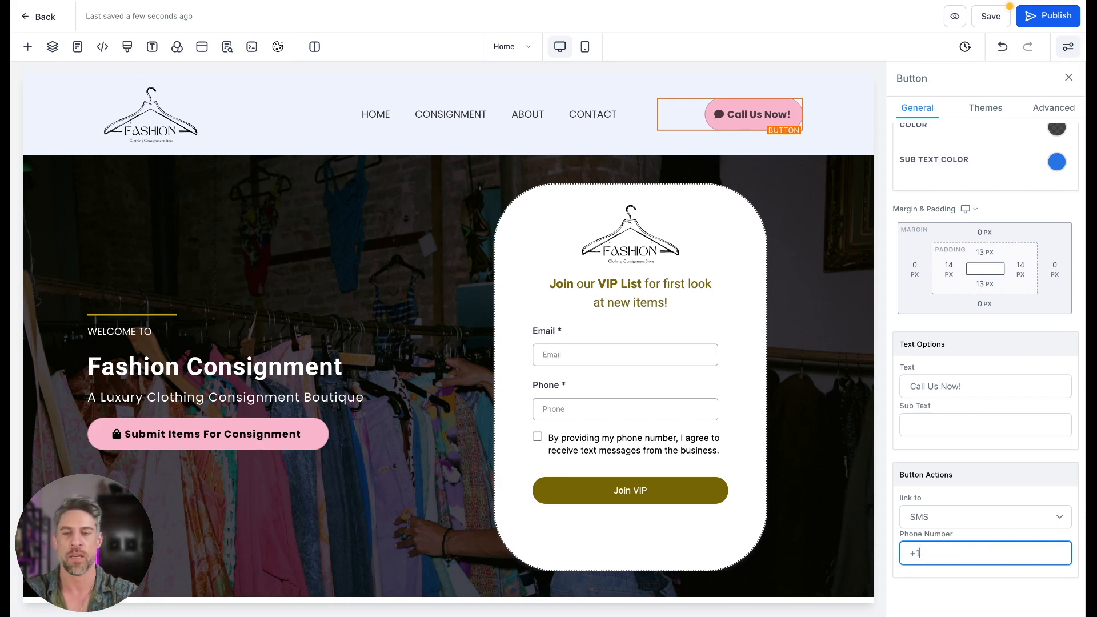
text(5125)
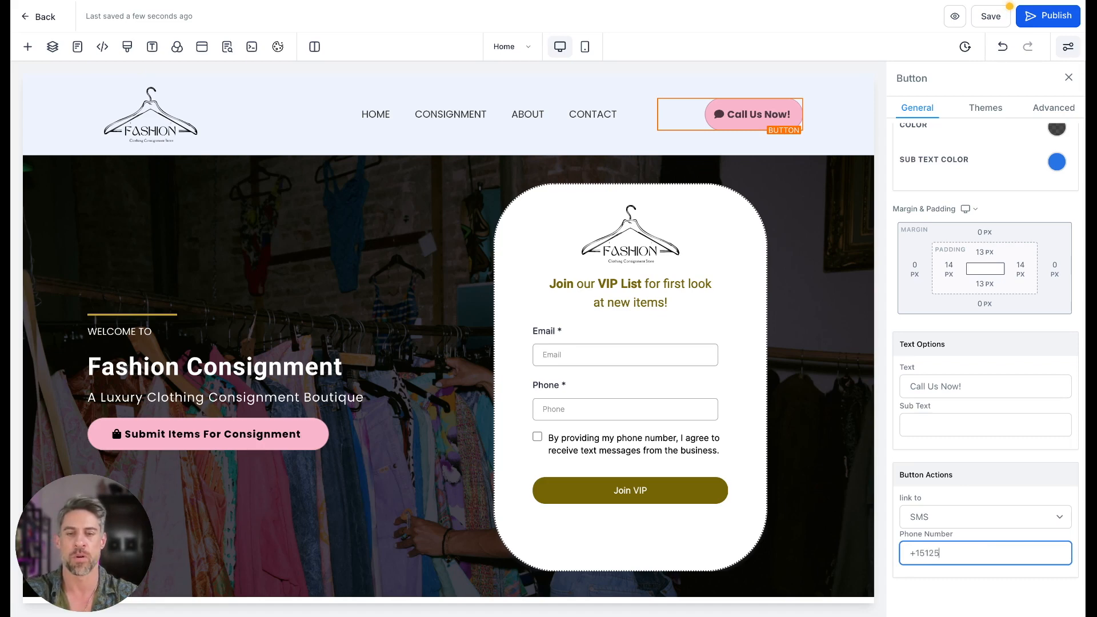
text(551432)
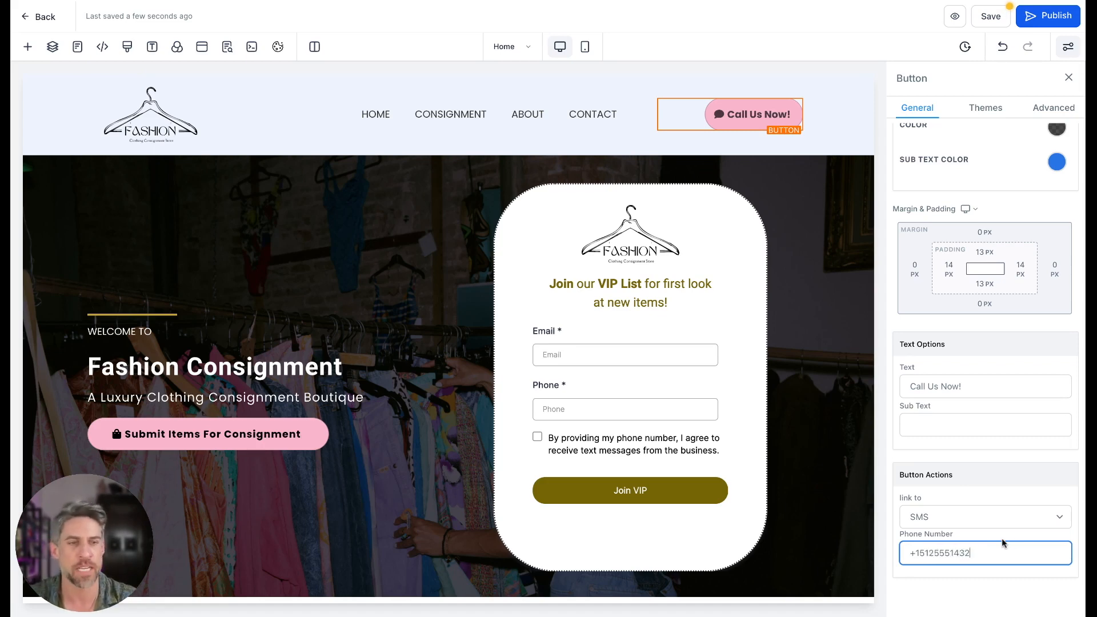
drag(975, 557, 905, 557)
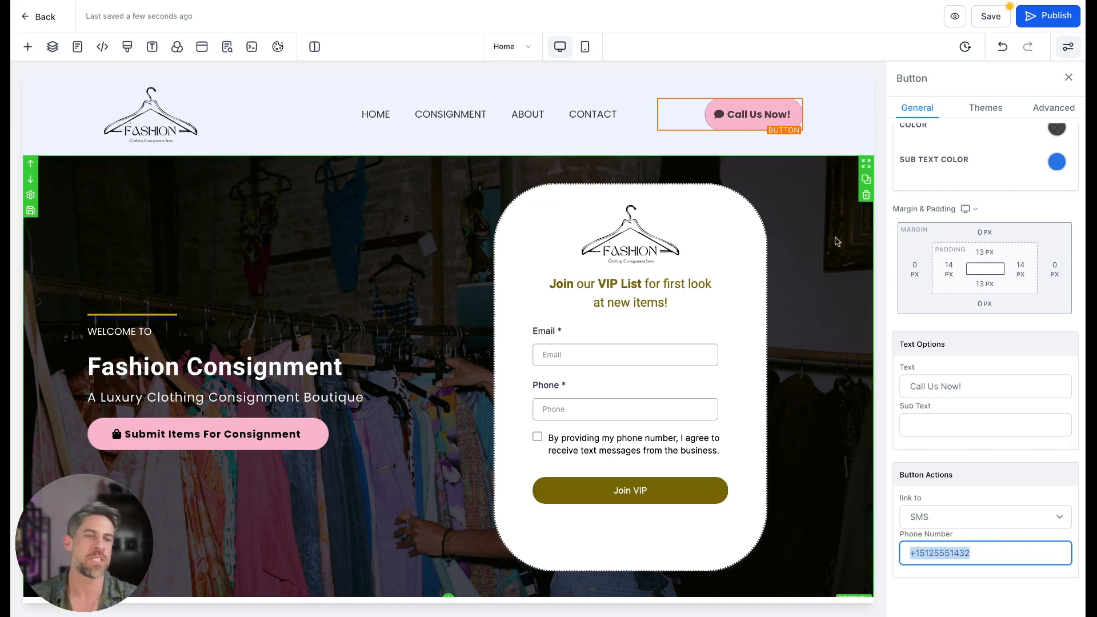
click(990, 17)
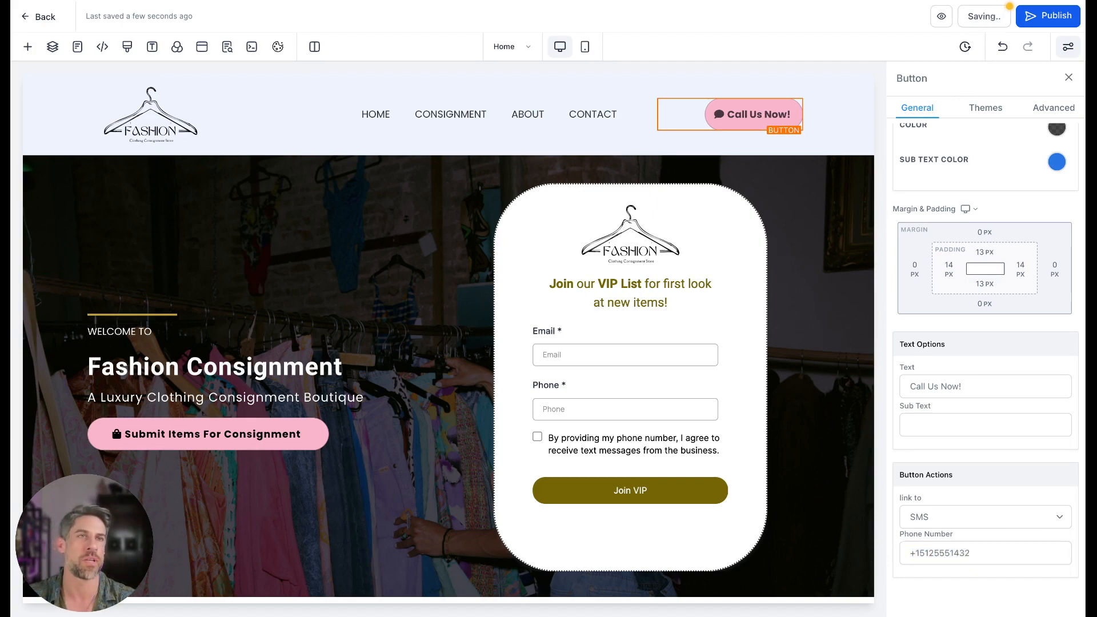
click(682, 355)
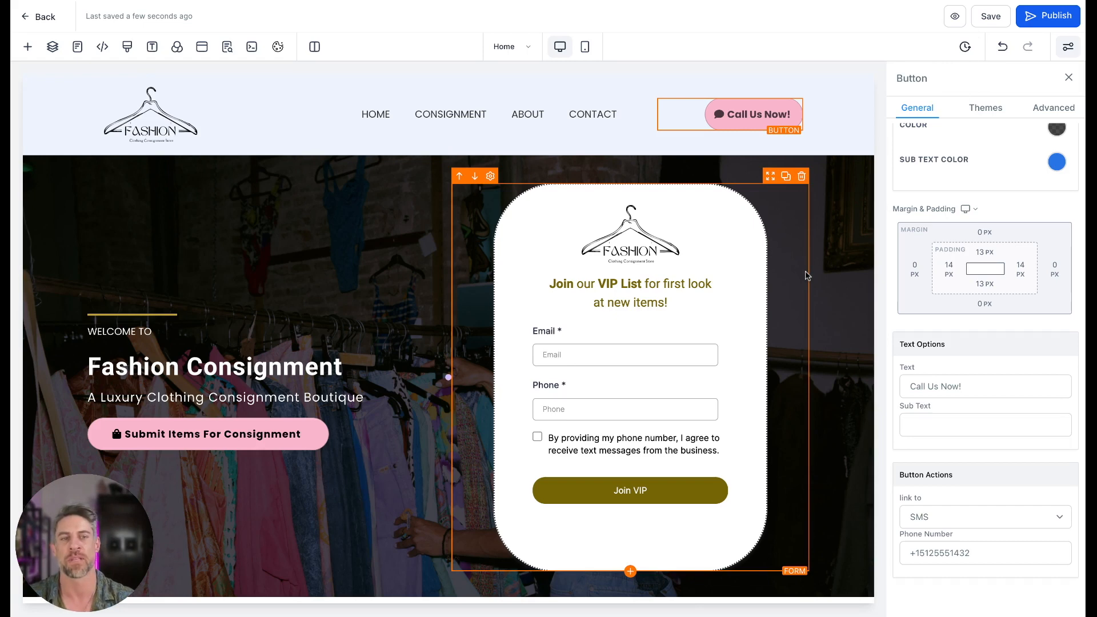
Set the Call Us Now! button's link action back to Call, keeping the entered phone number
click(952, 522)
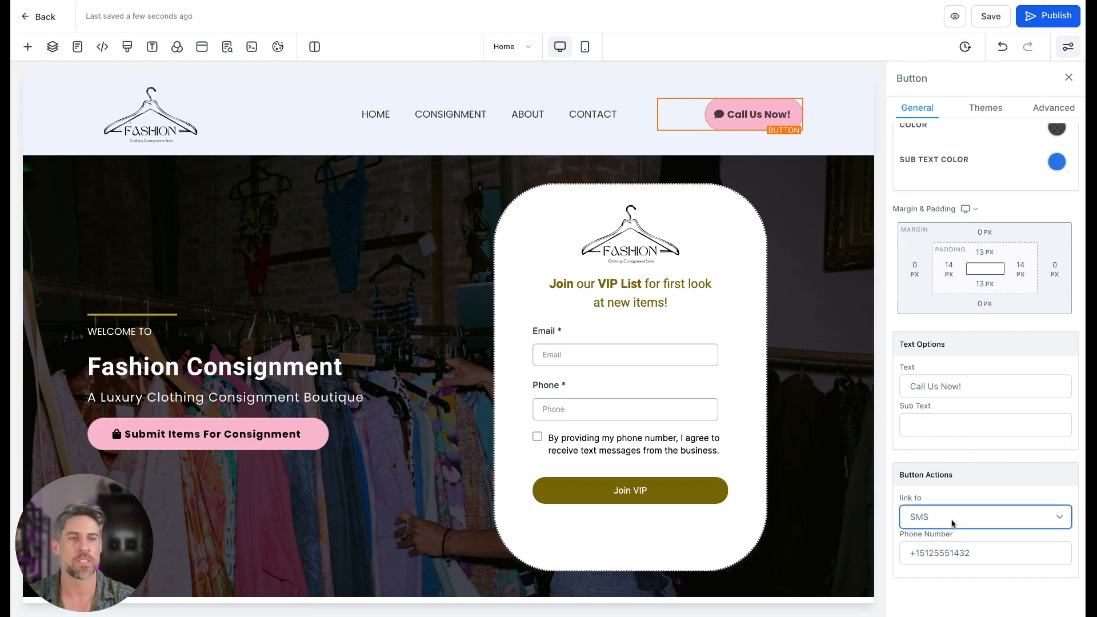
click(951, 507)
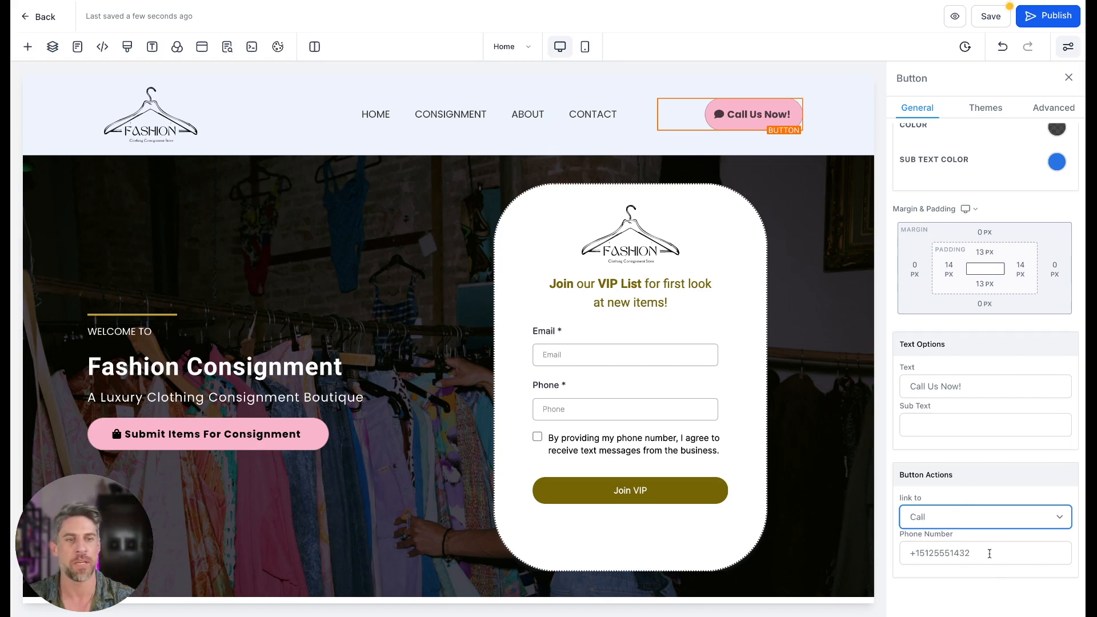
drag(989, 553, 906, 554)
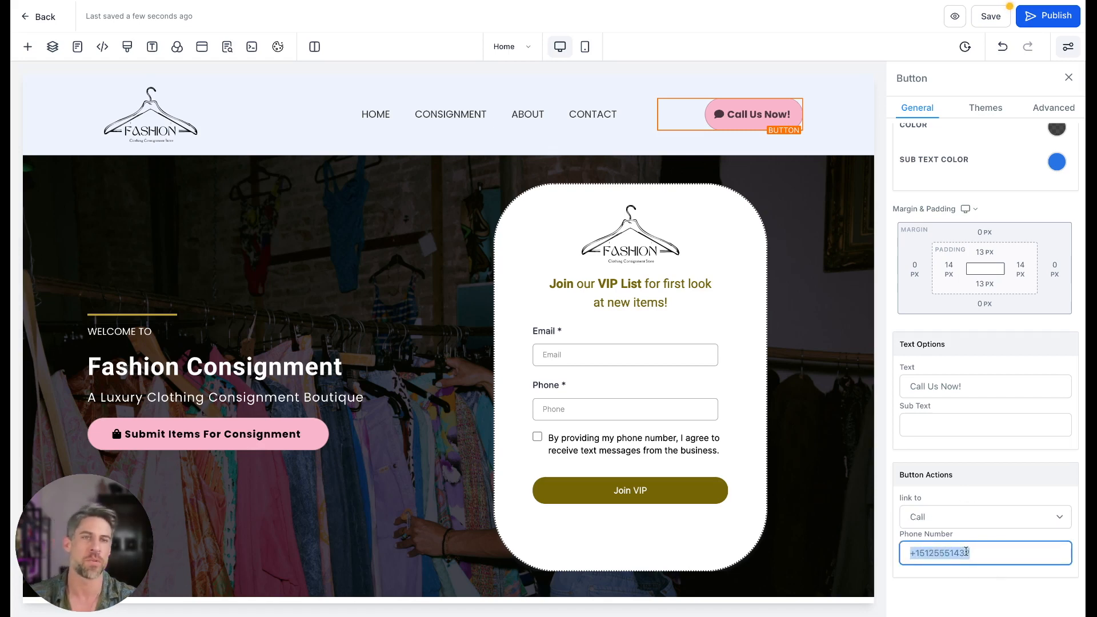
click(1004, 554)
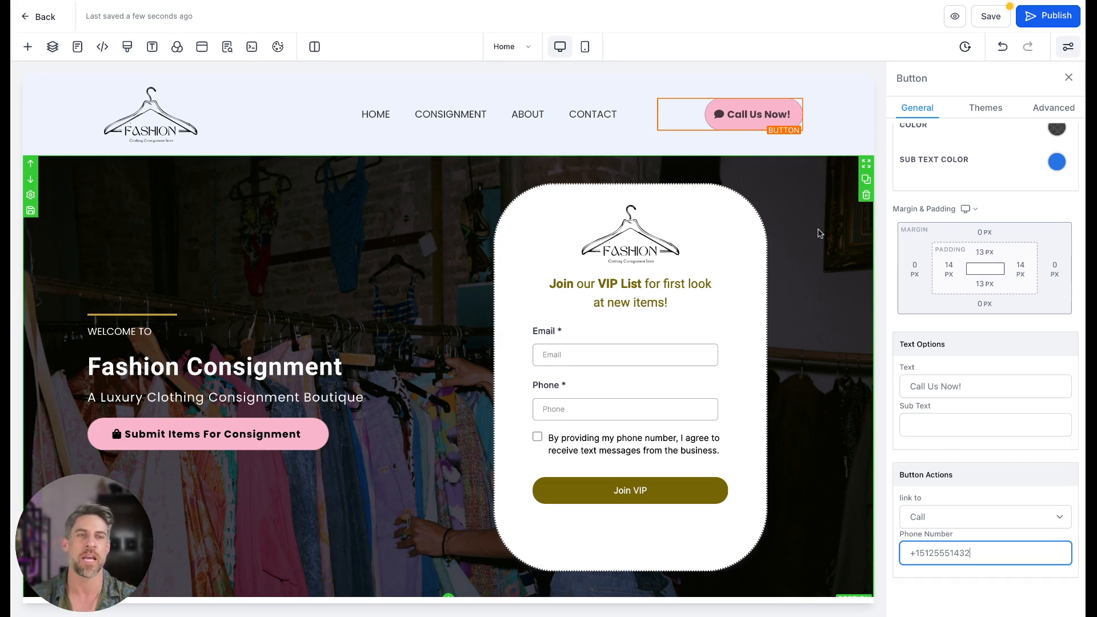
Change the header button's text to Text Us Now!
click(753, 114)
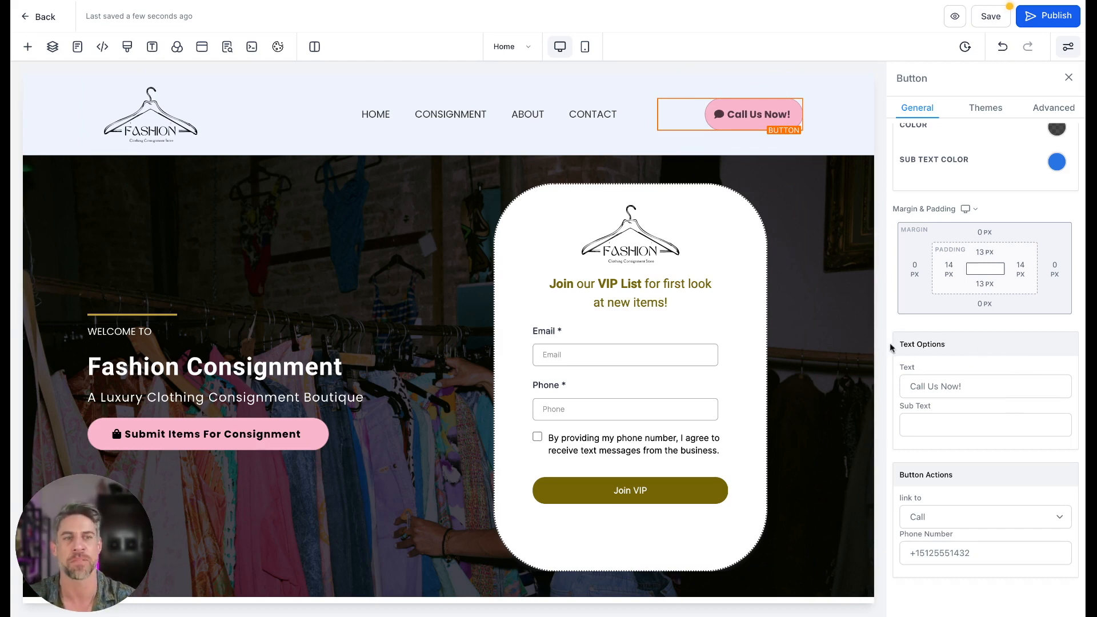
double_click(917, 388)
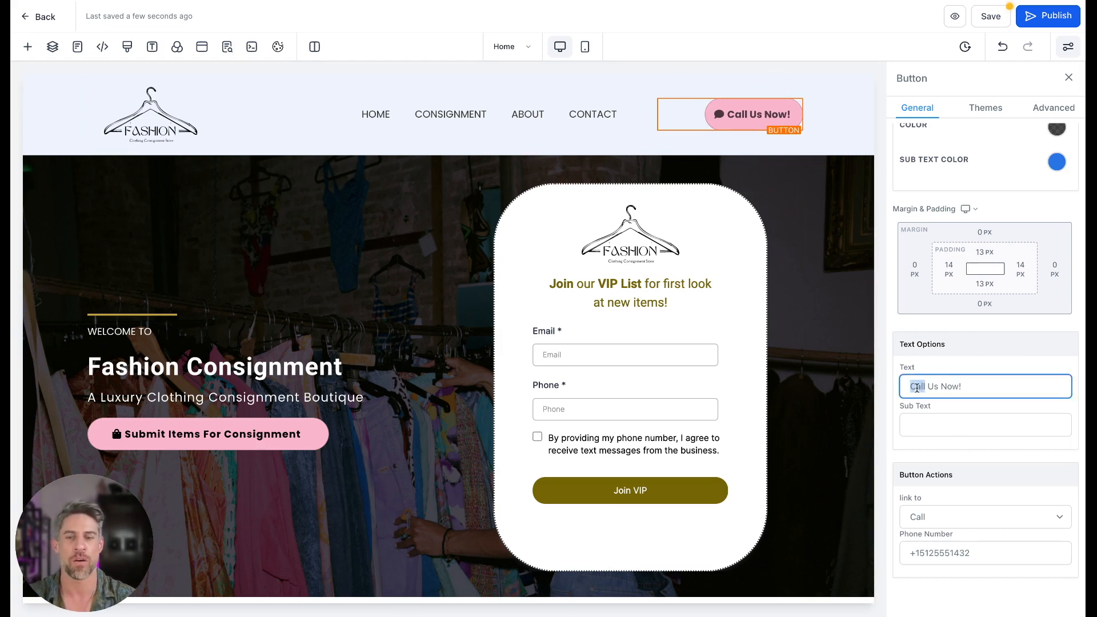
text(Text)
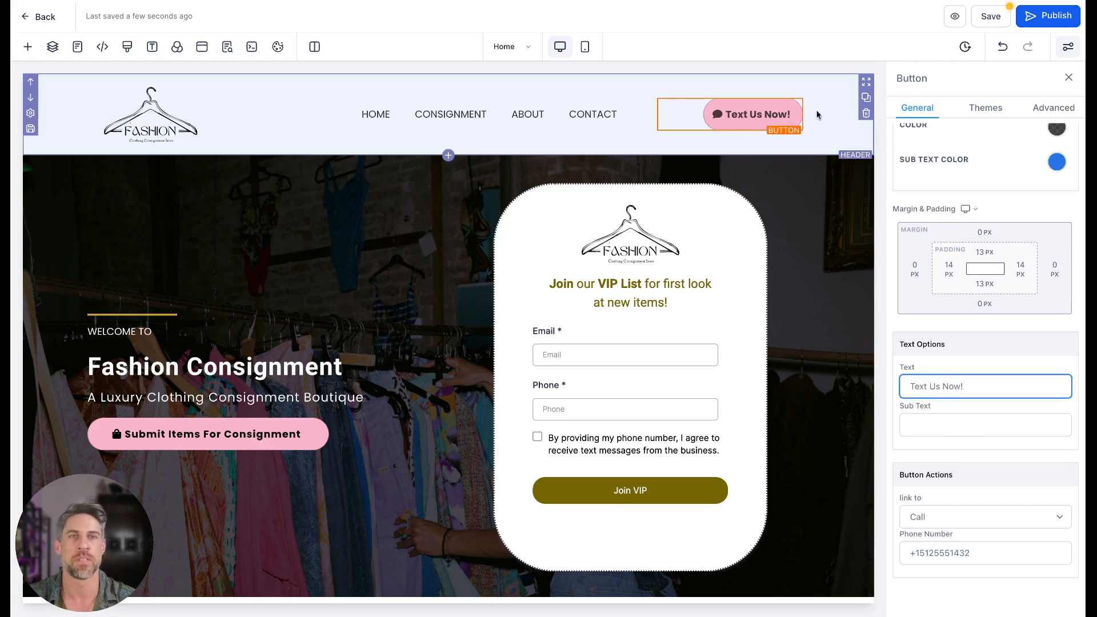
Change the header button's text back to Call Us Now! and save the page, accepting the global section change
double_click(918, 385)
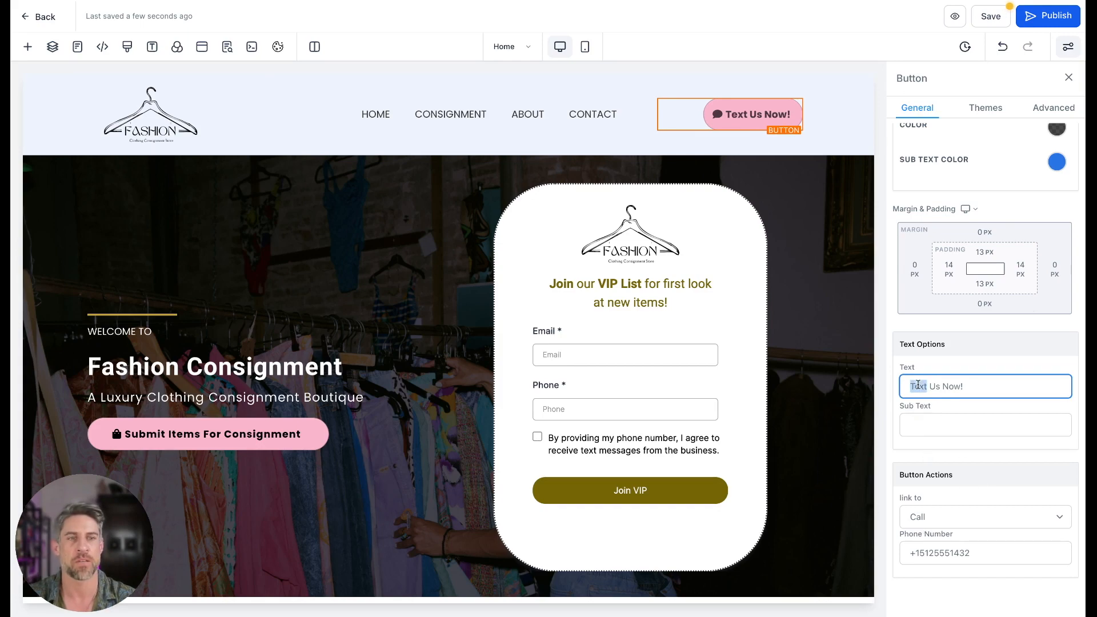
text(Call)
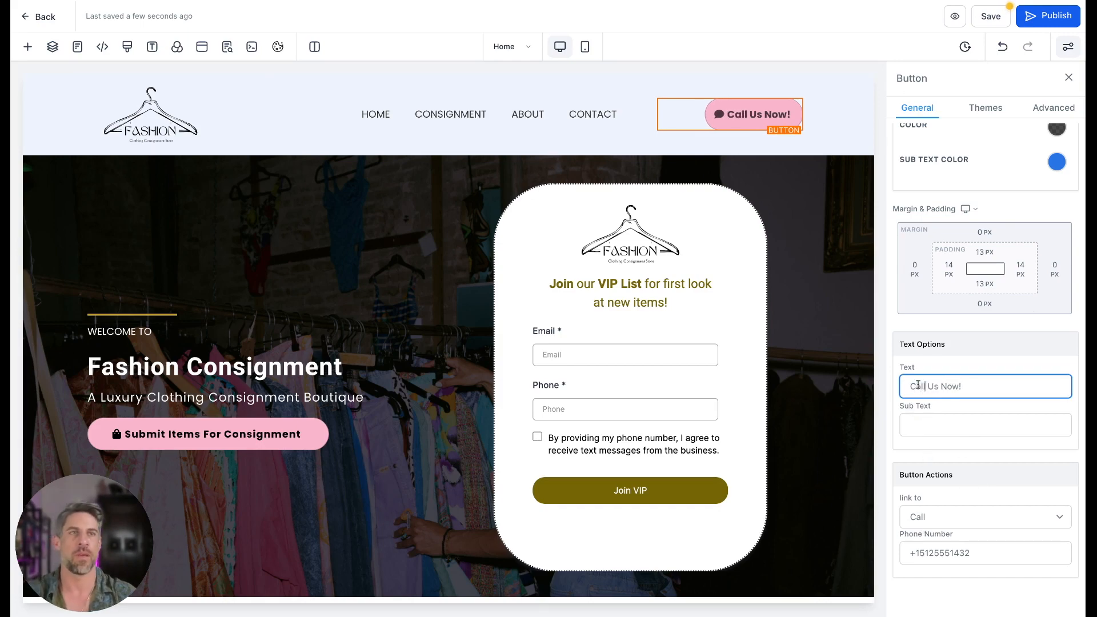
click(989, 16)
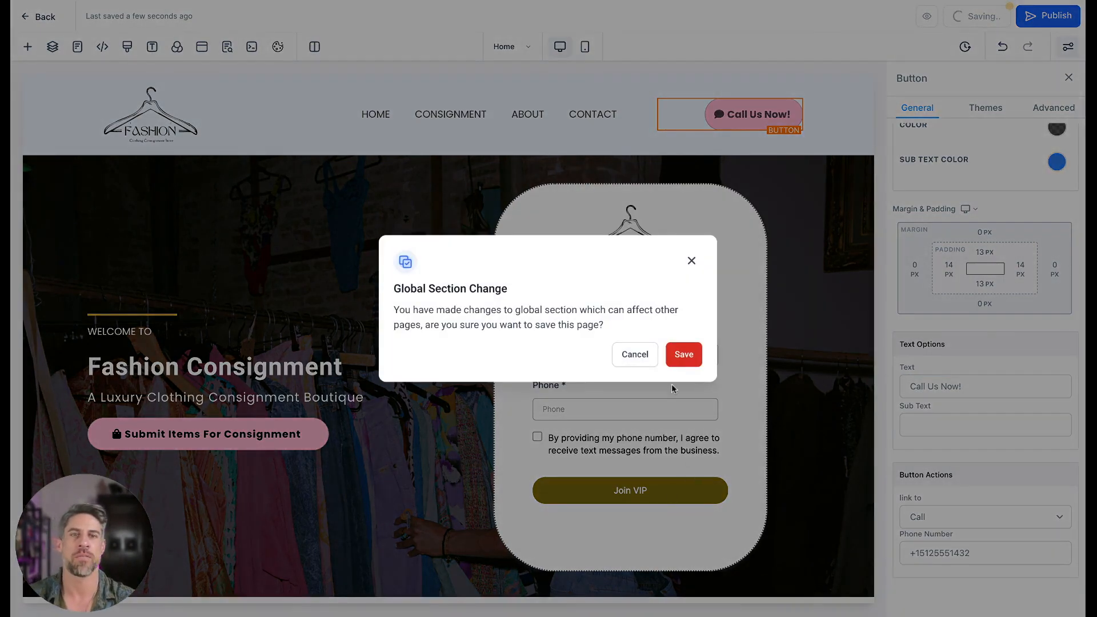
click(681, 350)
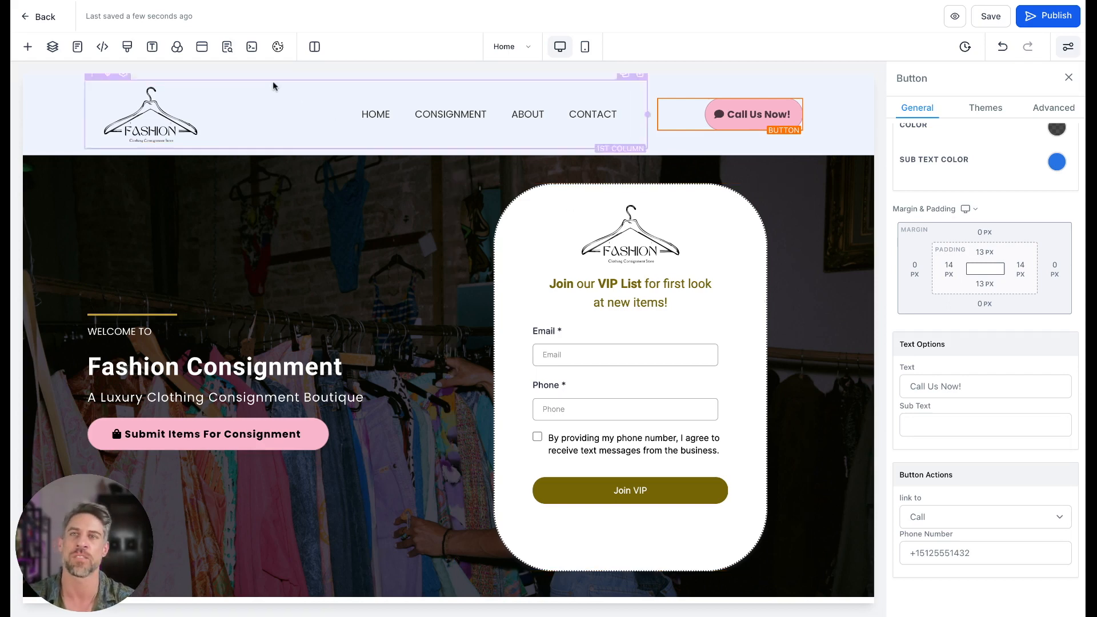
Try pink, orange and lavender as the header's background color, ending on the original pale blue
click(46, 82)
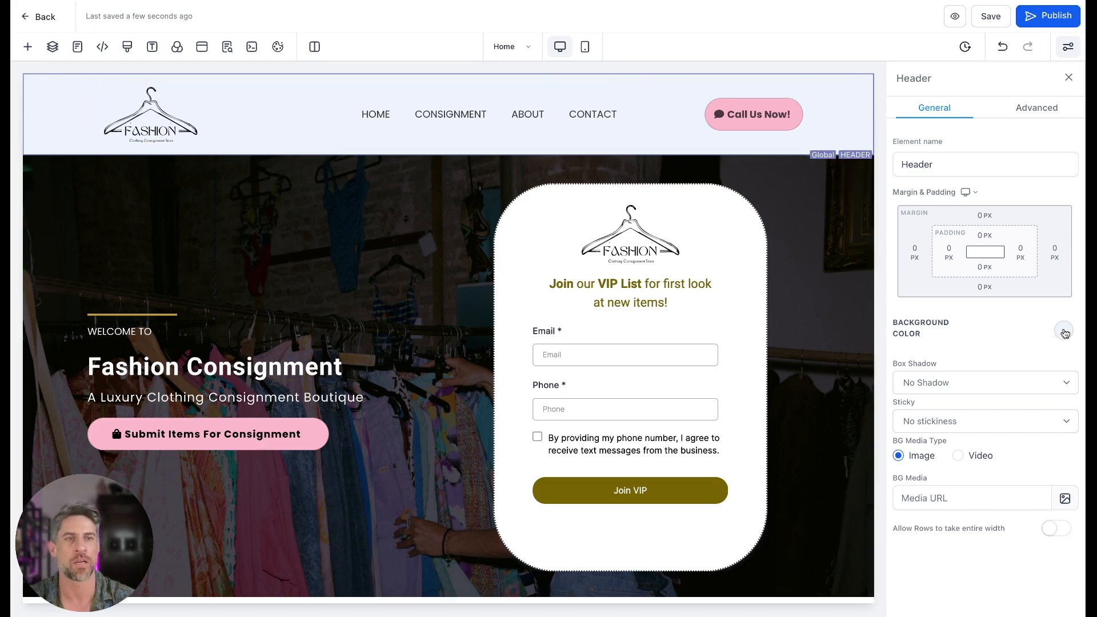
click(1063, 331)
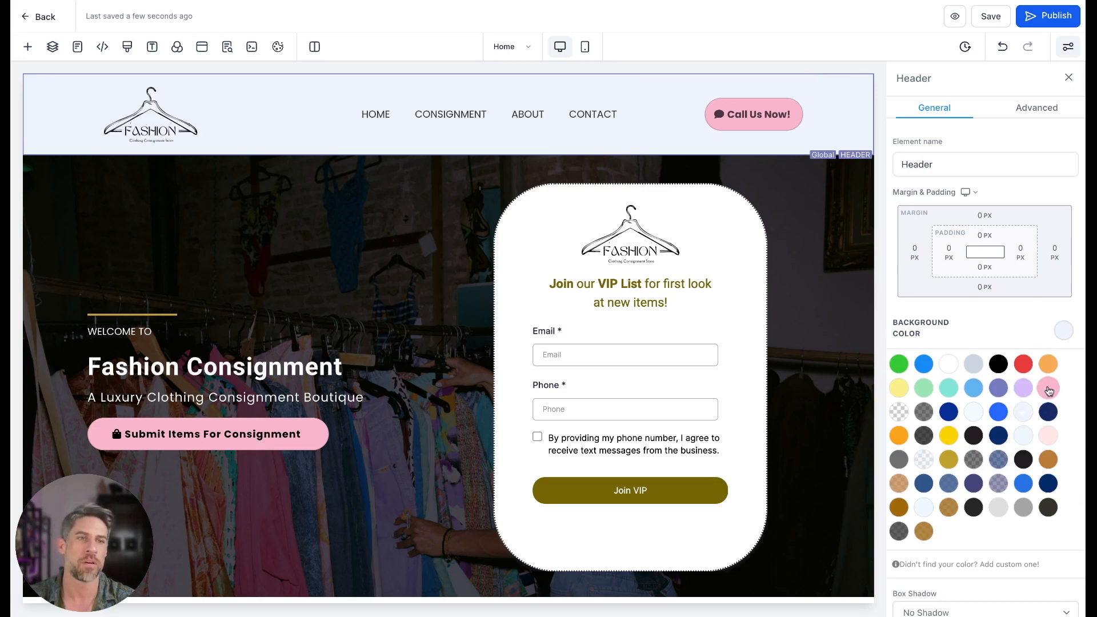
click(1048, 389)
click(1048, 364)
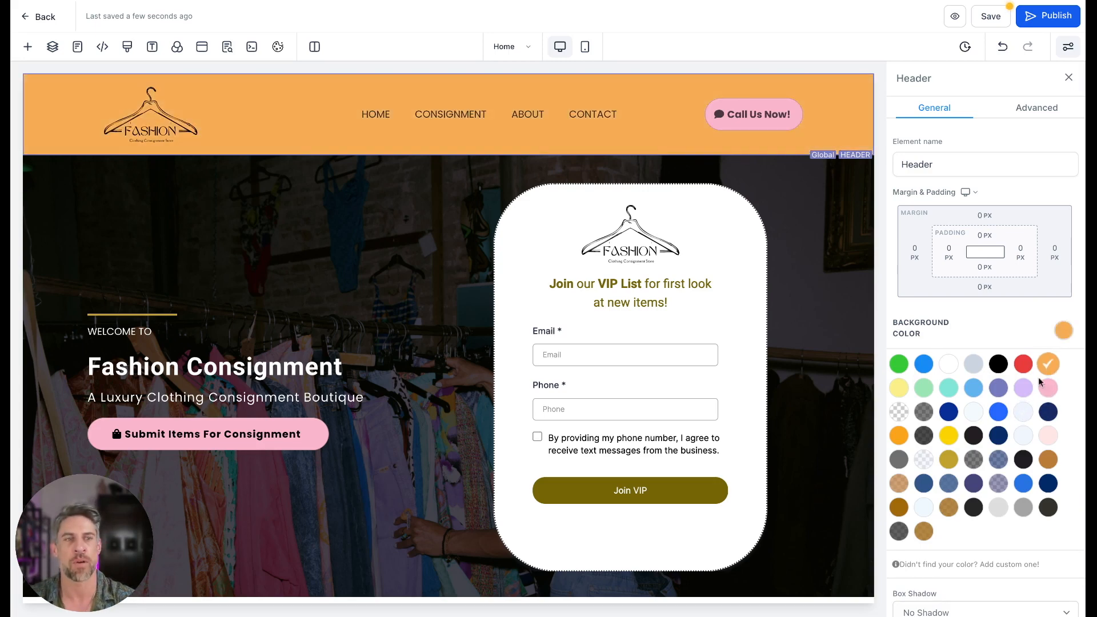
click(1023, 388)
click(1024, 412)
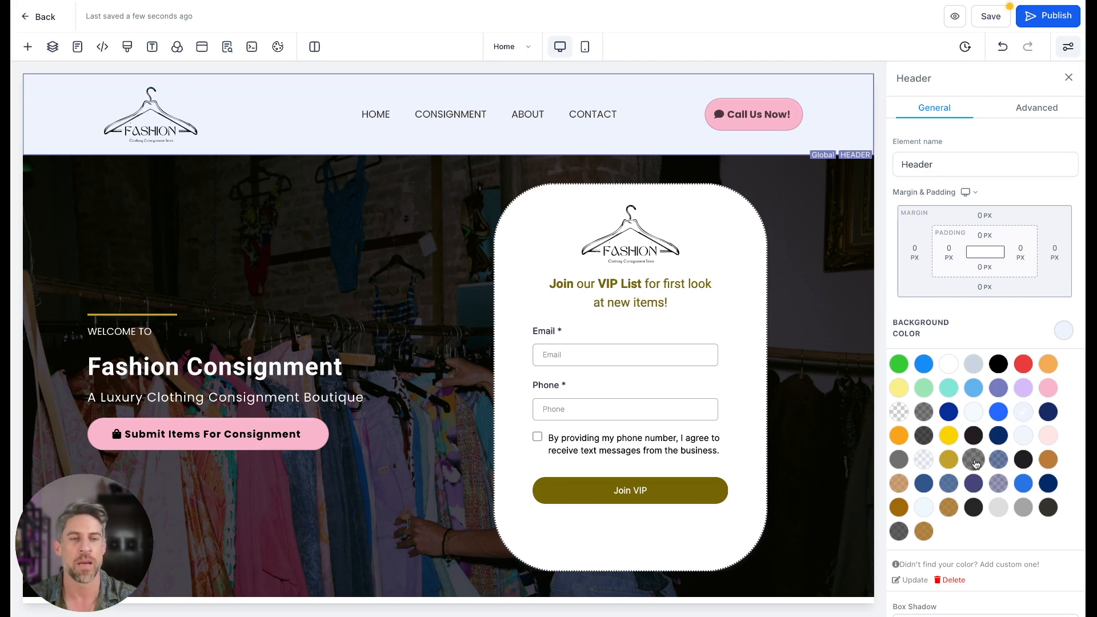
Open the custom color form for the header background, select its hex code and cancel without adding a color
scroll(975, 463, down, 3)
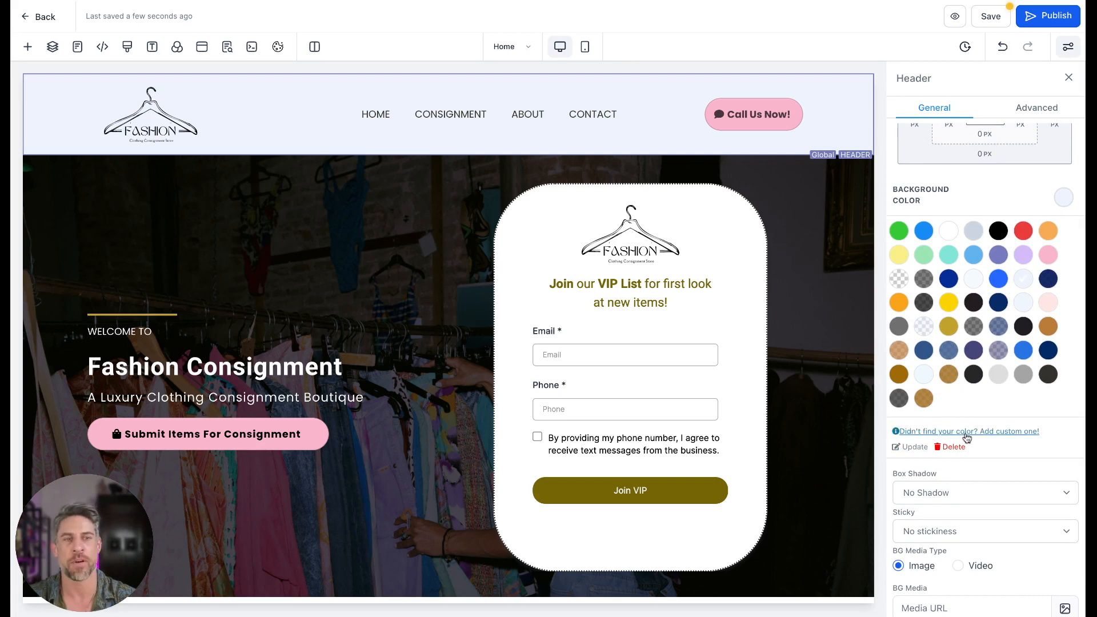
click(965, 432)
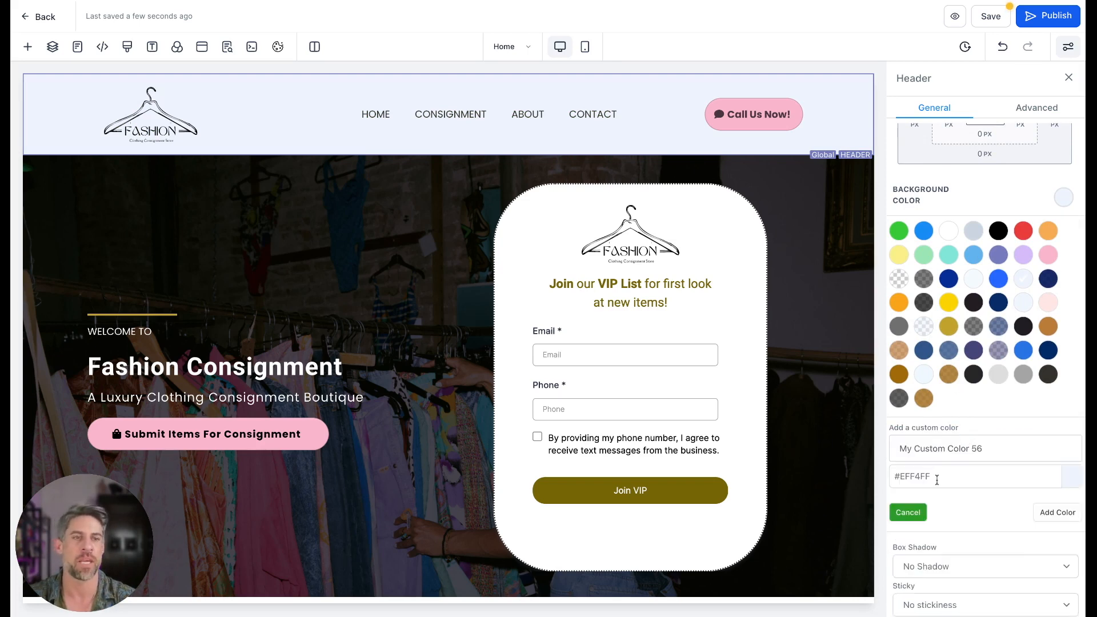
drag(937, 476, 899, 480)
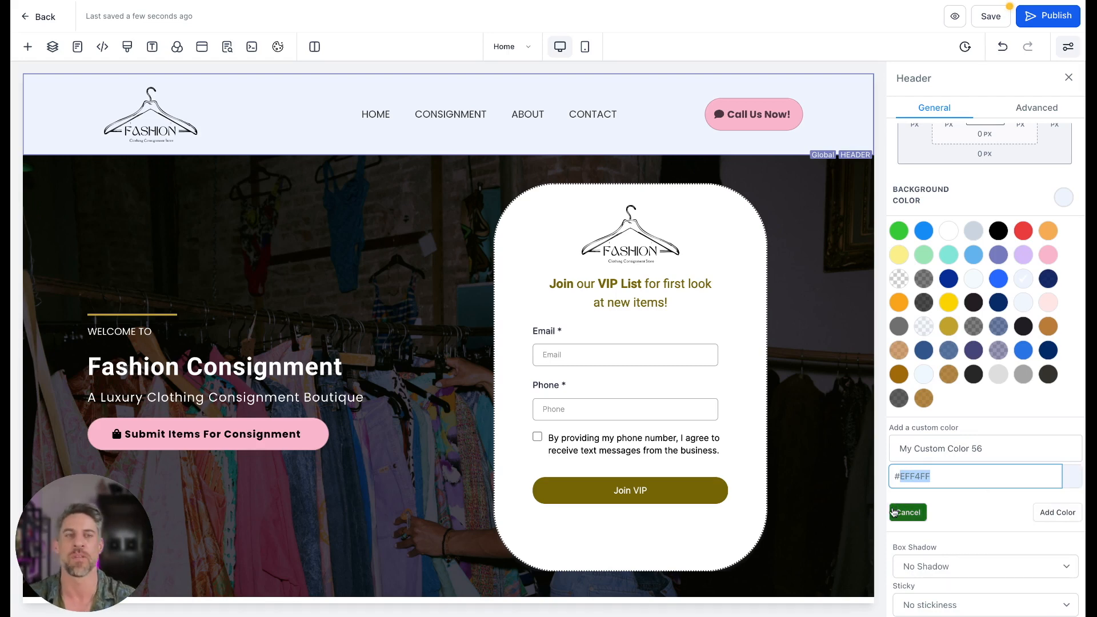
click(894, 512)
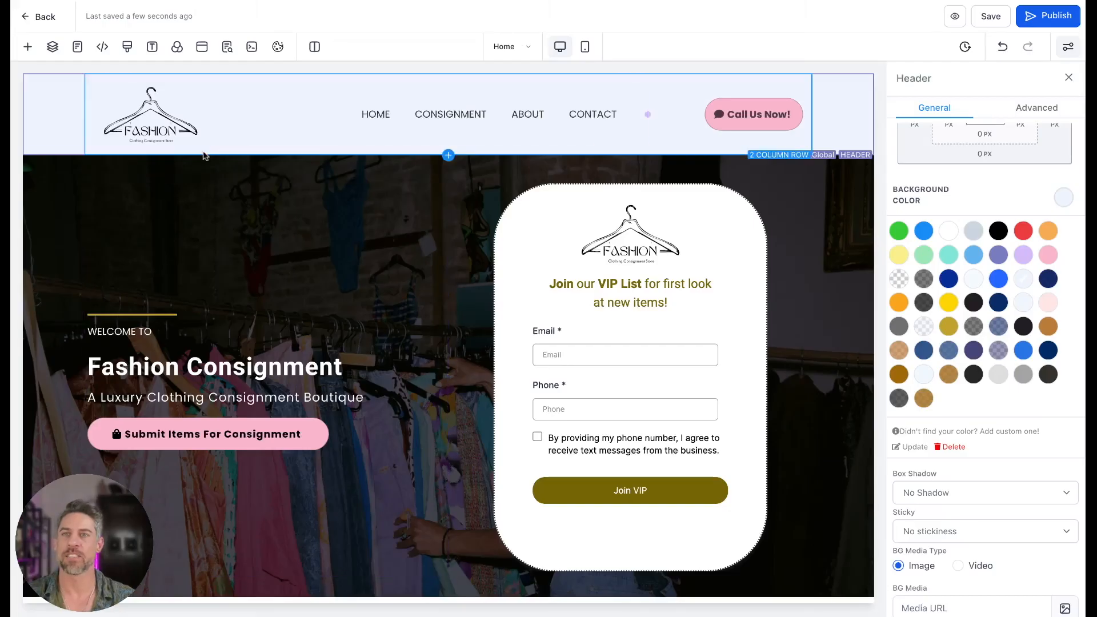
Replace the hero section's background image with 1 copy.png from the Clothing Consignment media folder
scroll(202, 163, down, 3)
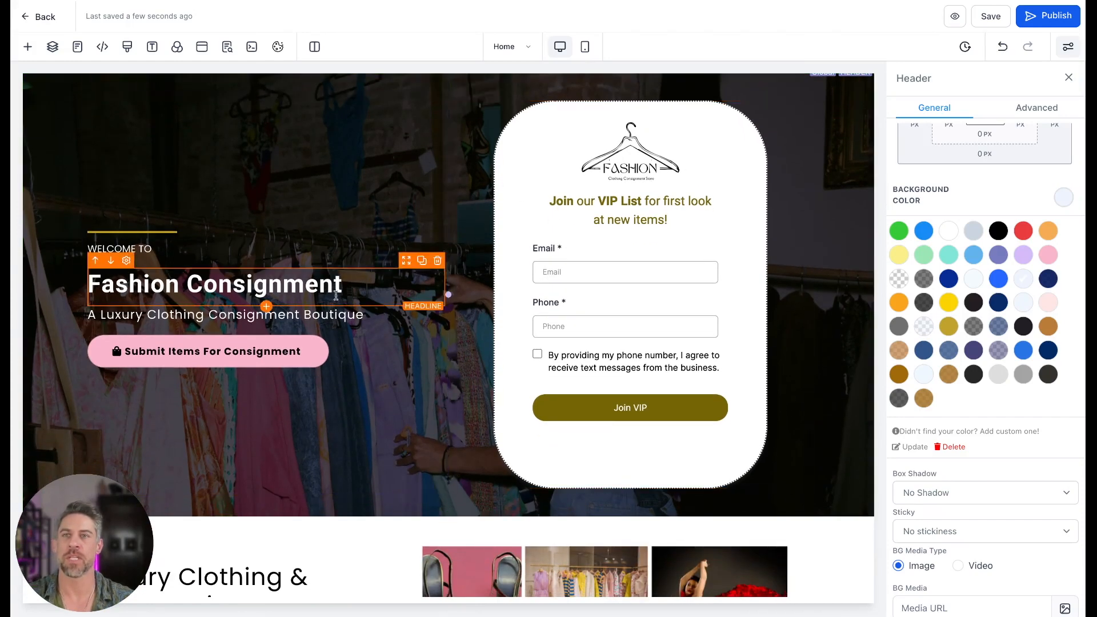
scroll(329, 284, up, 1)
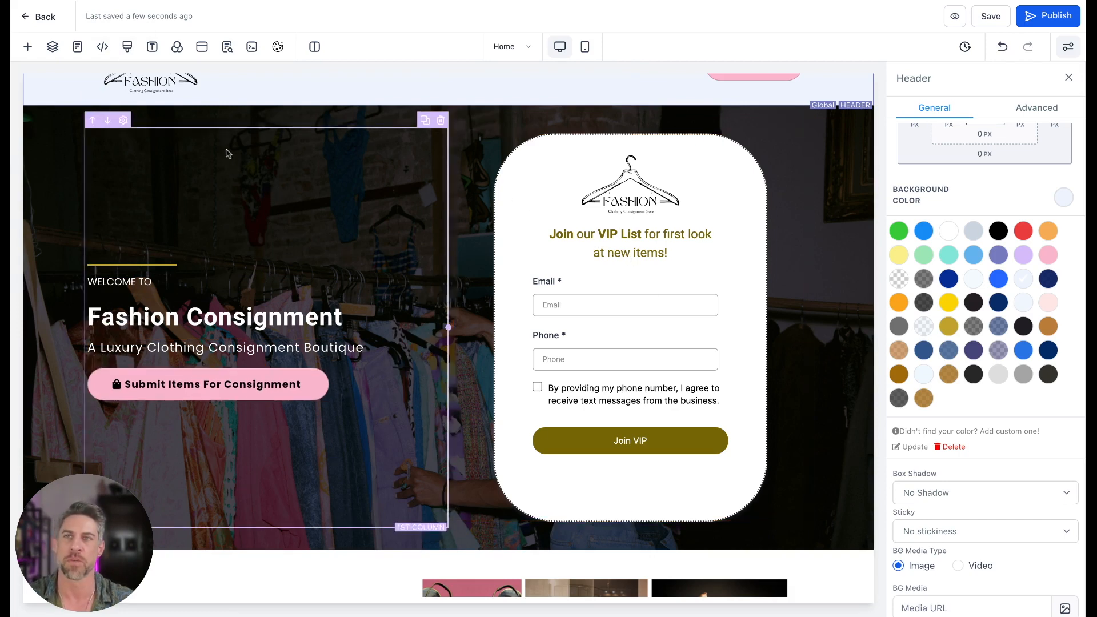
click(59, 119)
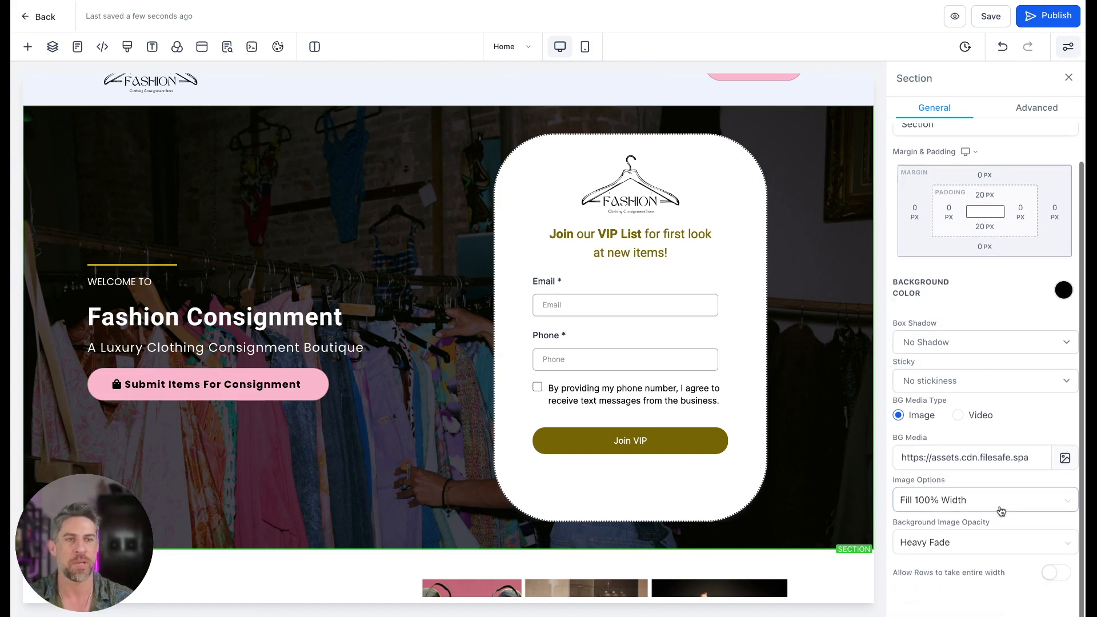
click(1065, 459)
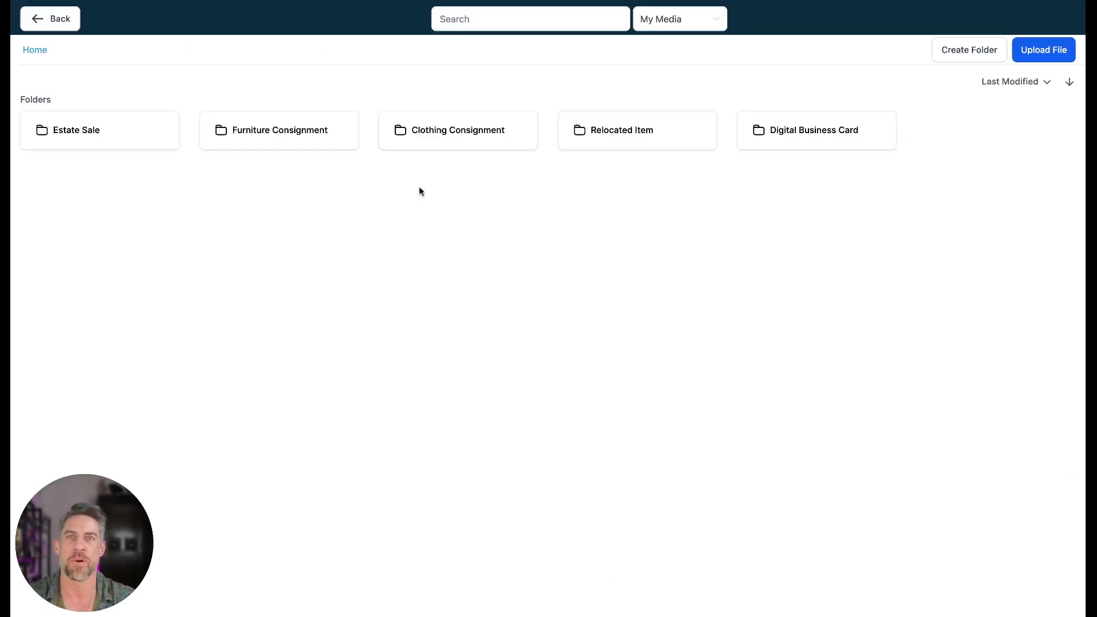
click(450, 143)
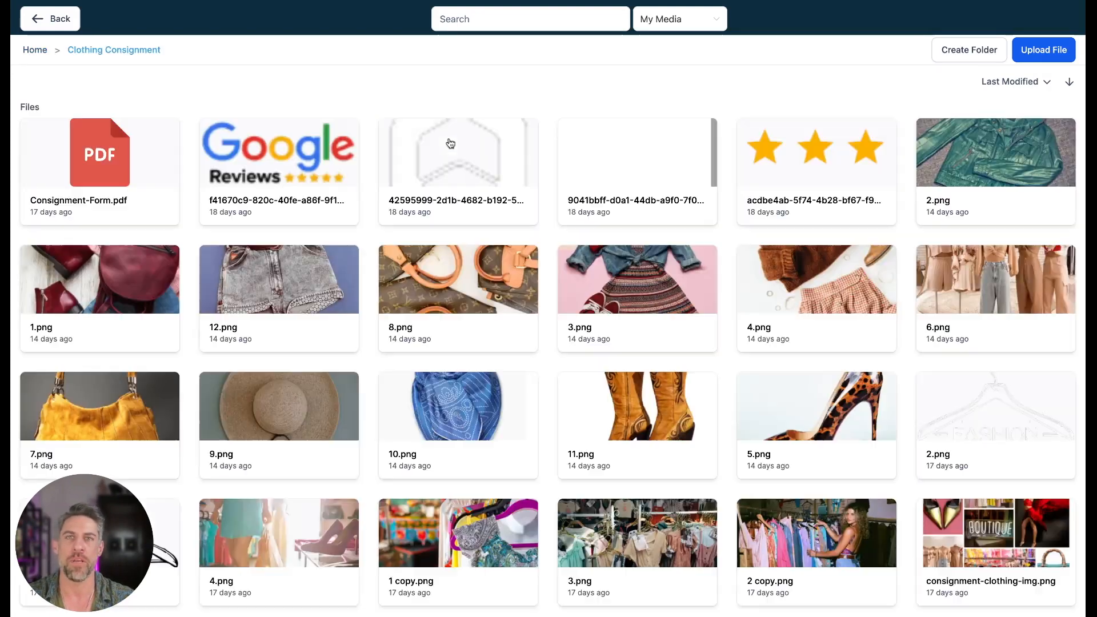
scroll(488, 204, down, 5)
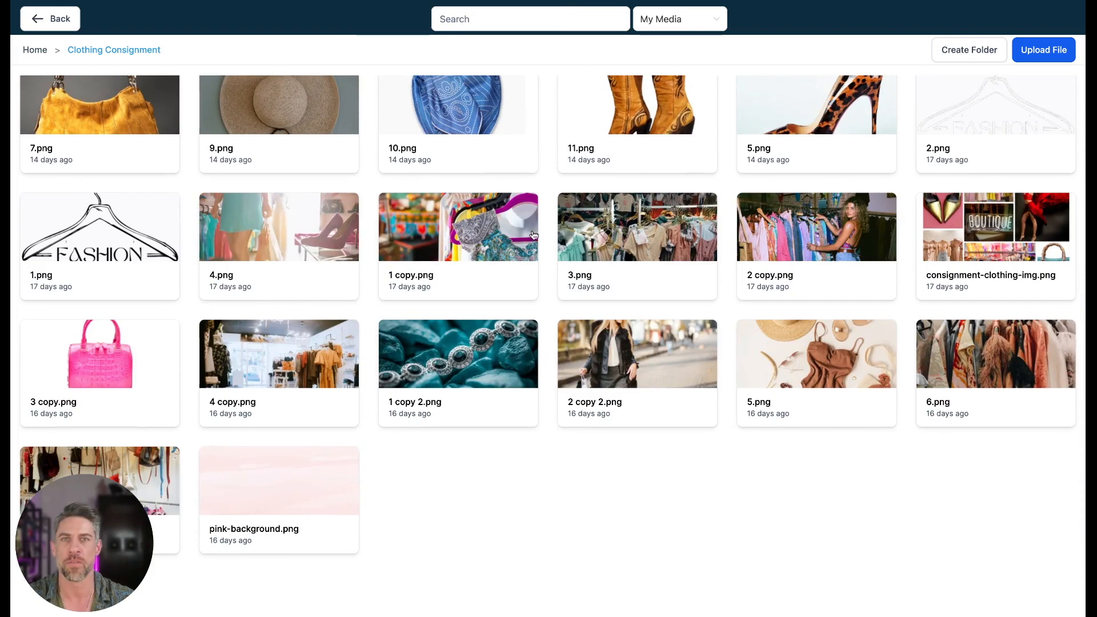
click(472, 228)
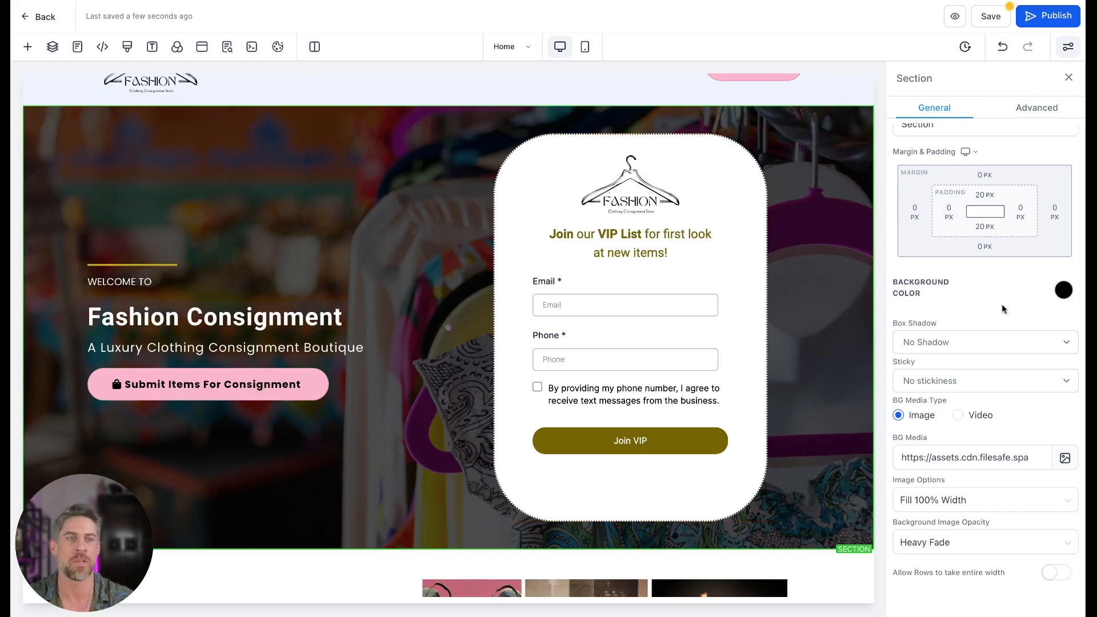
Remove the hero section's background image by clearing its media URL
scroll(356, 176, down, 1)
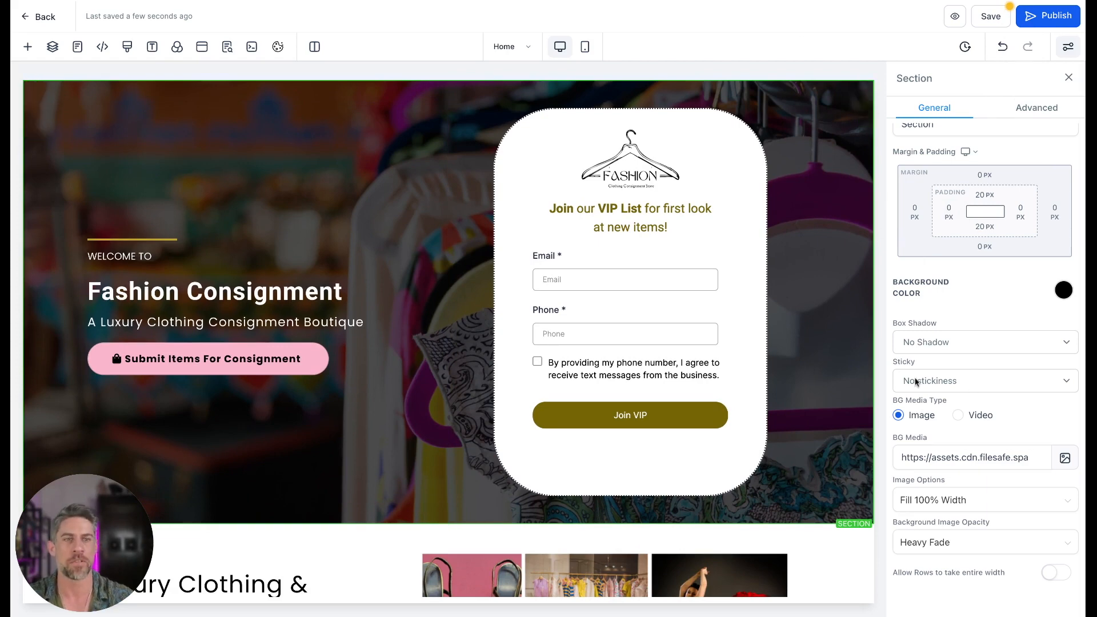
click(971, 458)
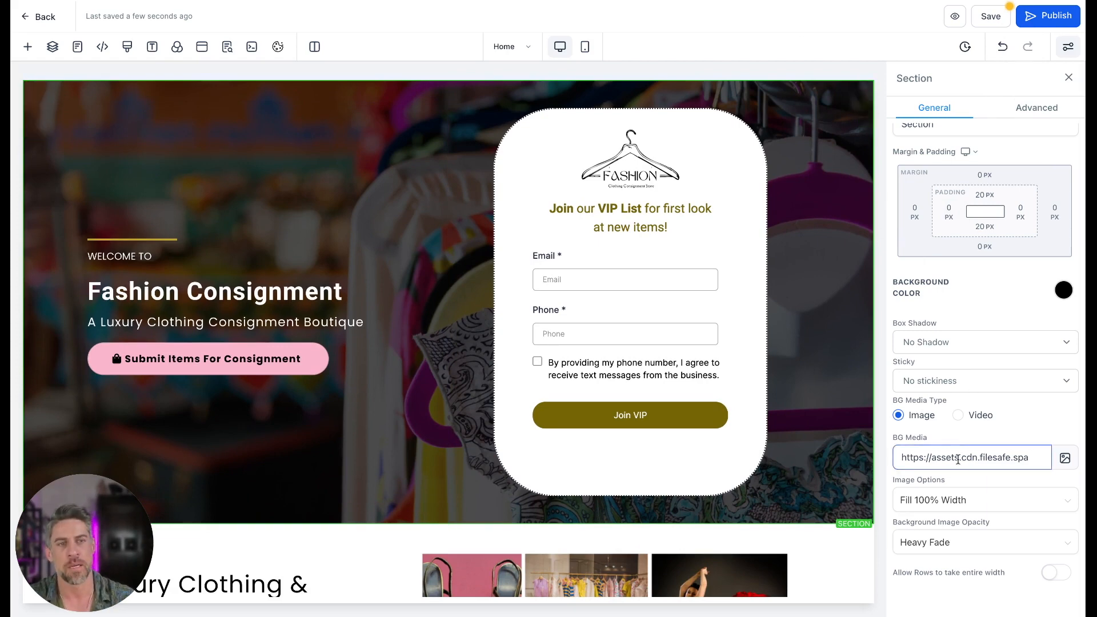
key(ctrl+a)
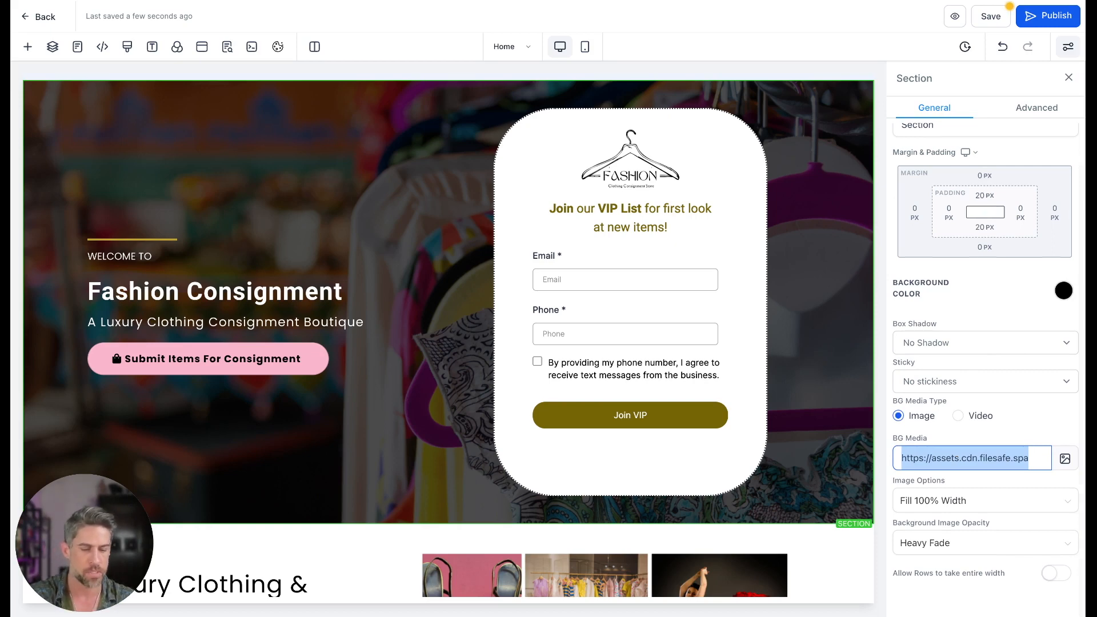
key(BackSpace)
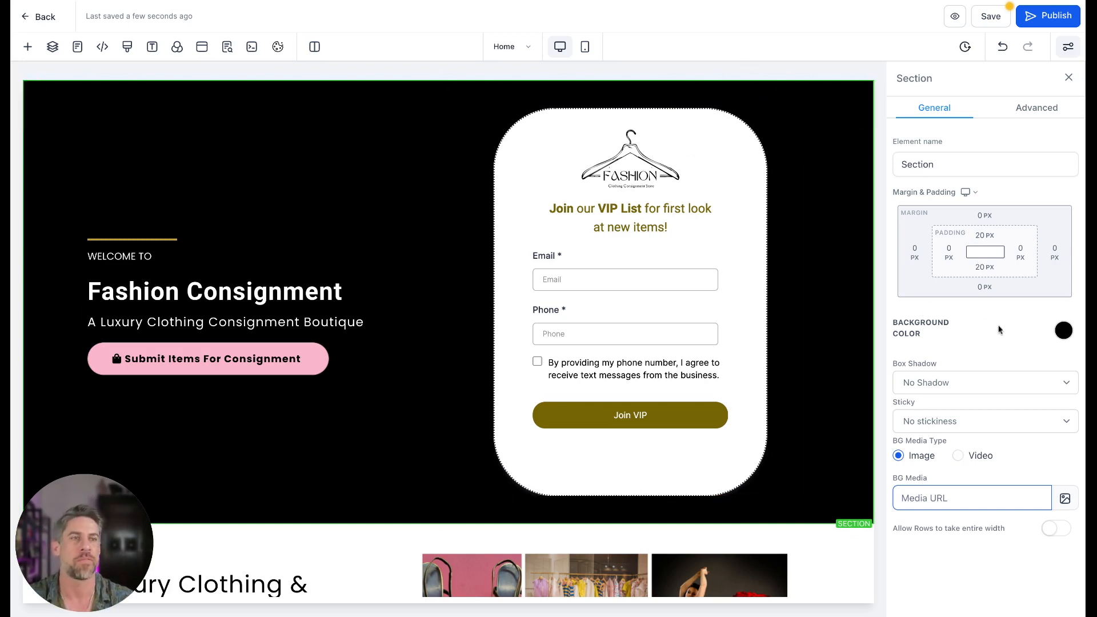
Try sky blue, lavender, pale blue and brown (#BB7C39) as the hero section's background color
click(1063, 333)
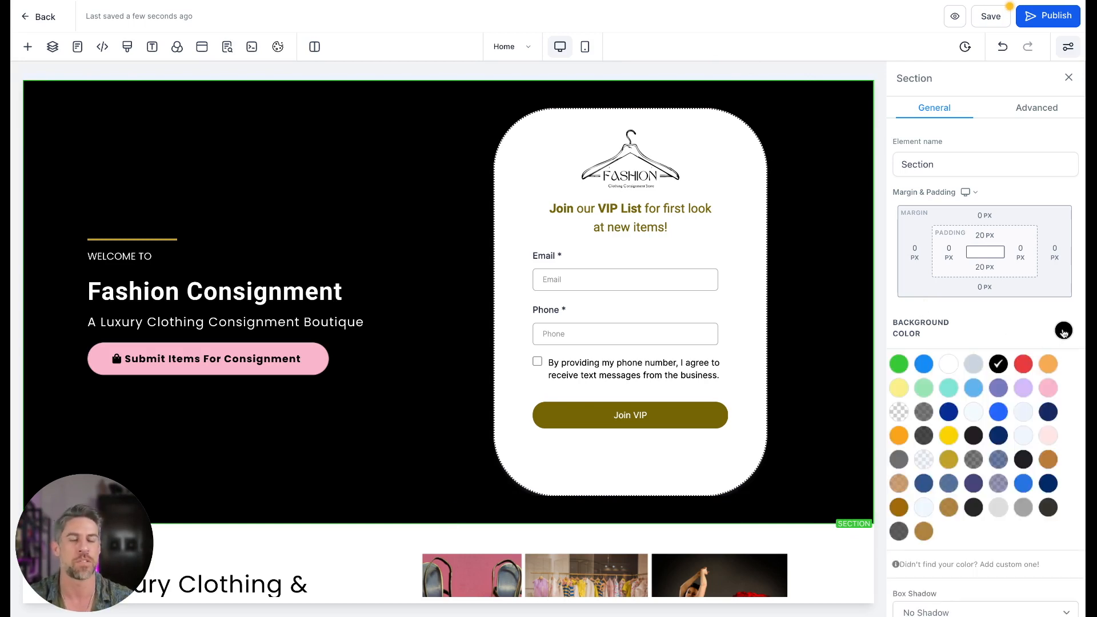
click(973, 388)
click(1015, 393)
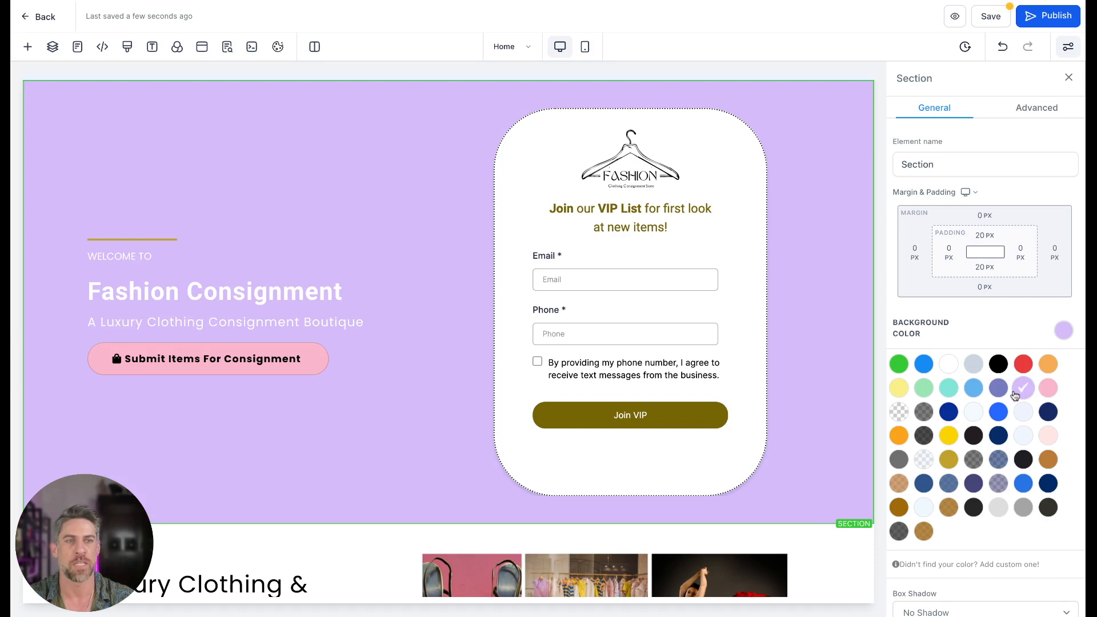
click(973, 412)
scroll(1015, 434, down, 2)
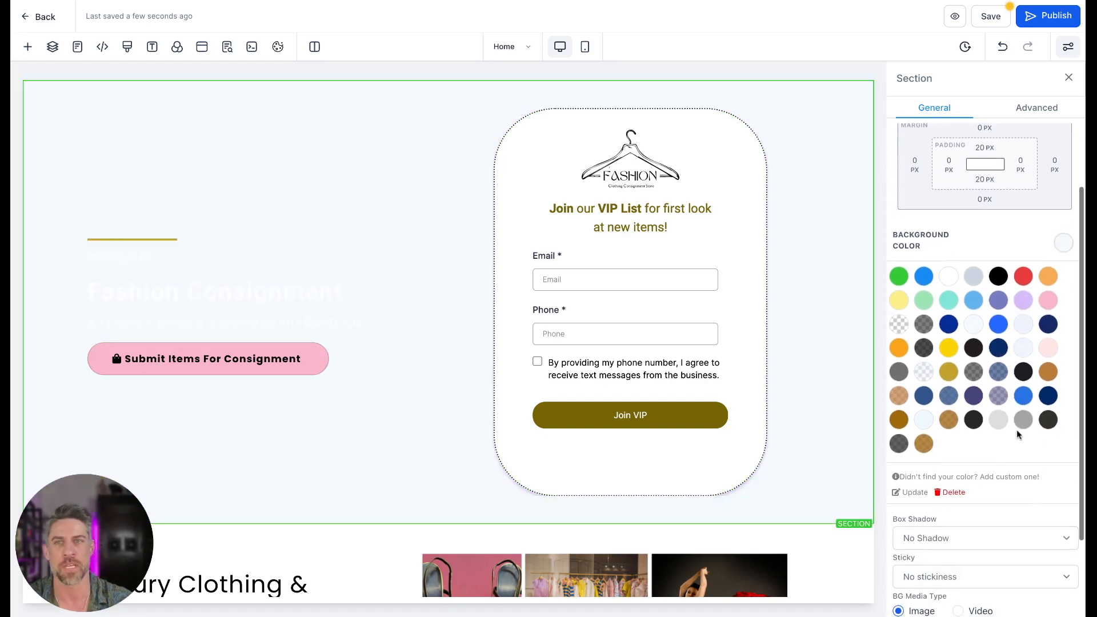
click(1023, 352)
click(1044, 372)
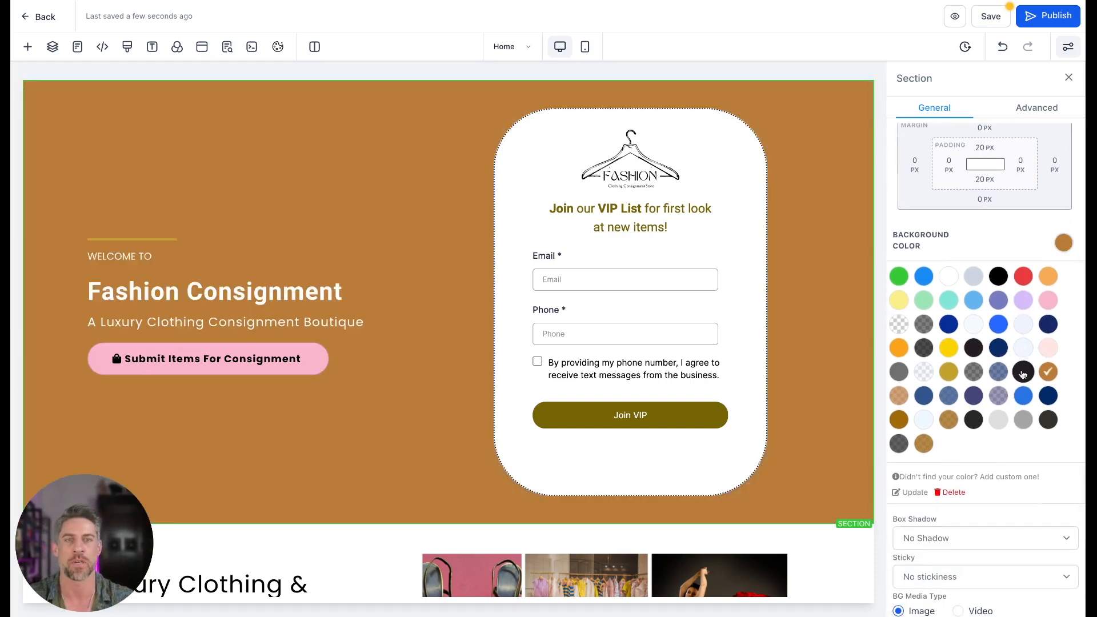
Open the custom color form for the hero section's background and select its hex code
click(957, 478)
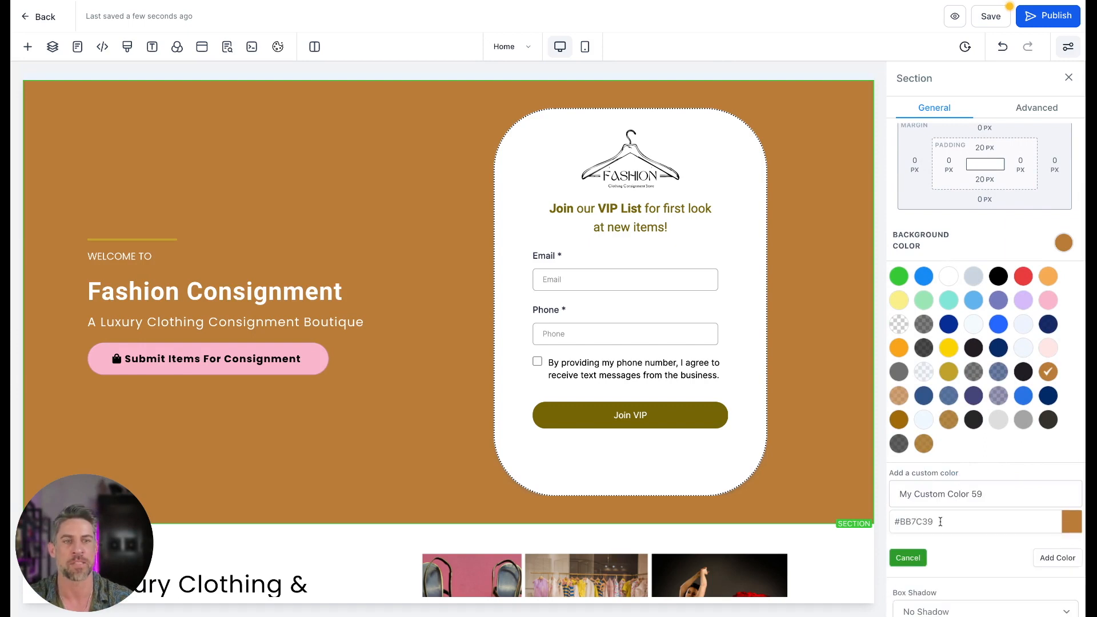
drag(939, 521, 875, 523)
scroll(1045, 260, up, 1)
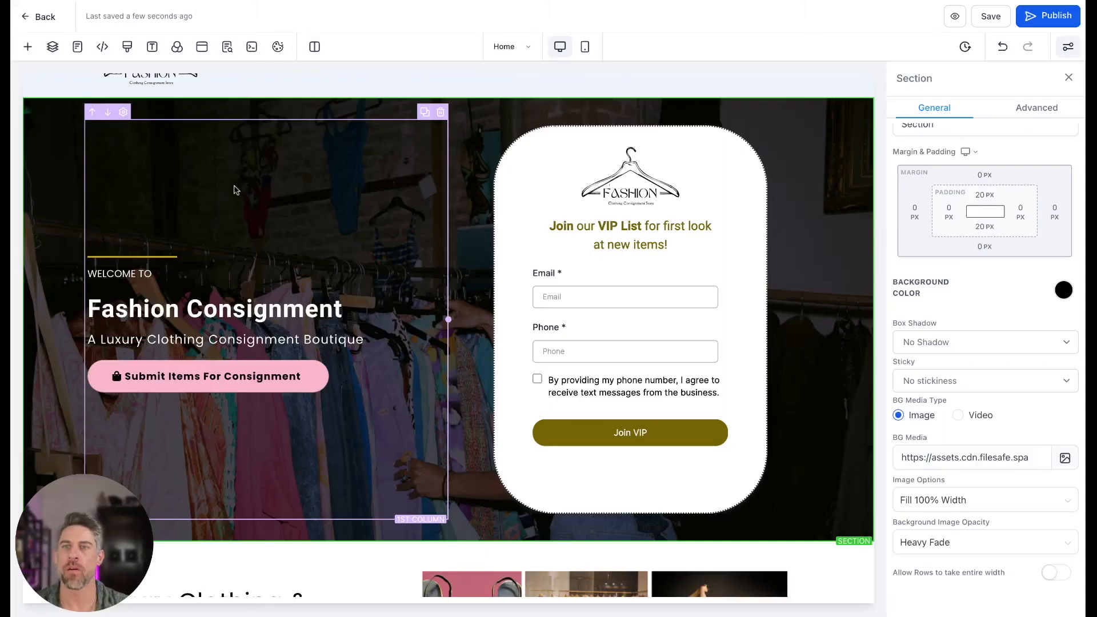
Delete the last four letters of the hero headline and retype them so it reads Fashion Consignment
scroll(334, 262, down, 1)
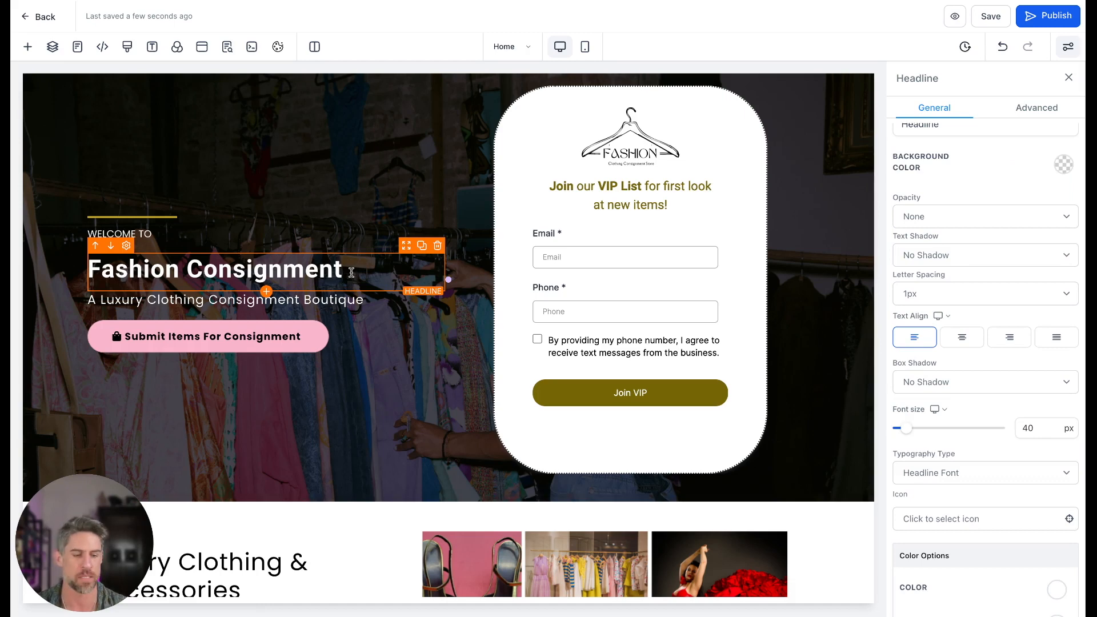
key(BackSpace)
key(BackSpace)
key(BackSpace)
key(BackSpace)
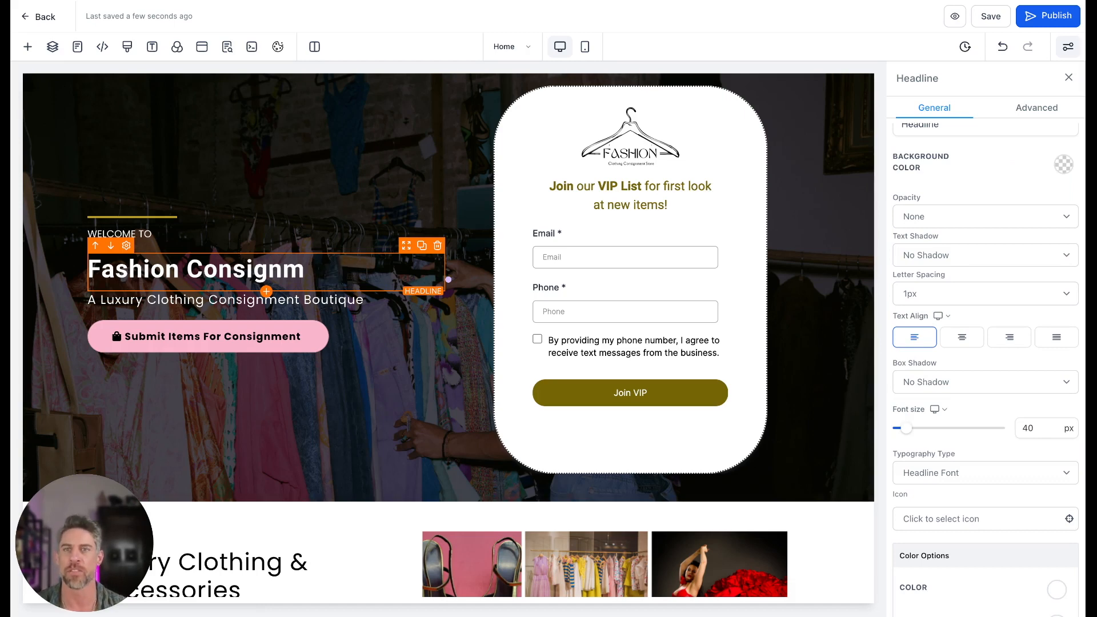
text(ment)
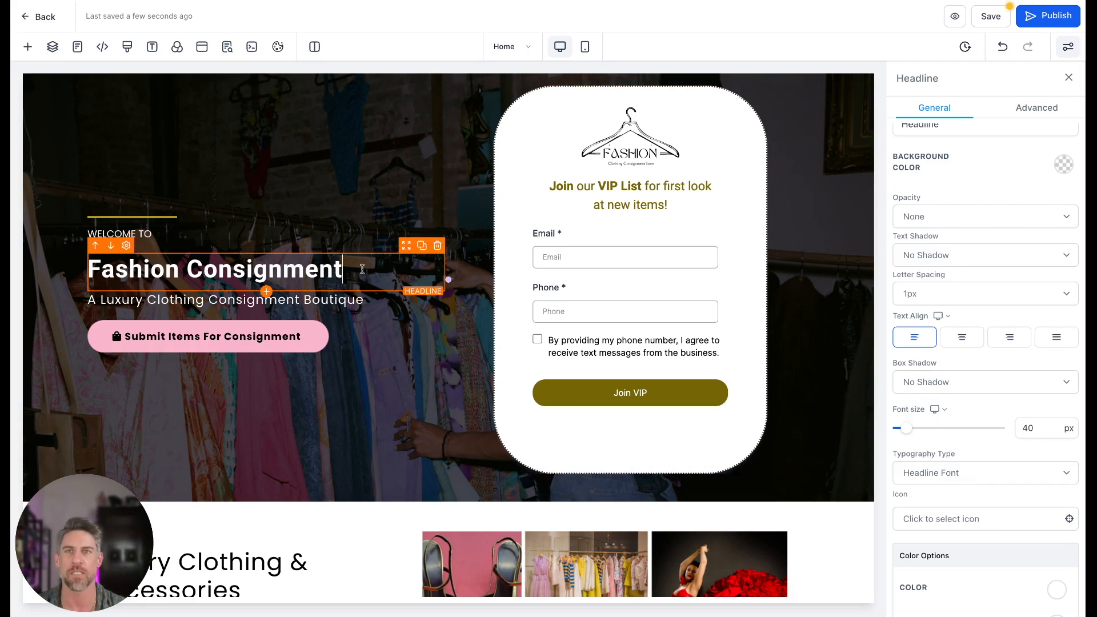
Try a font size of 86 px for the hero headline, and set it back to 40 px
scroll(961, 337, down, 1)
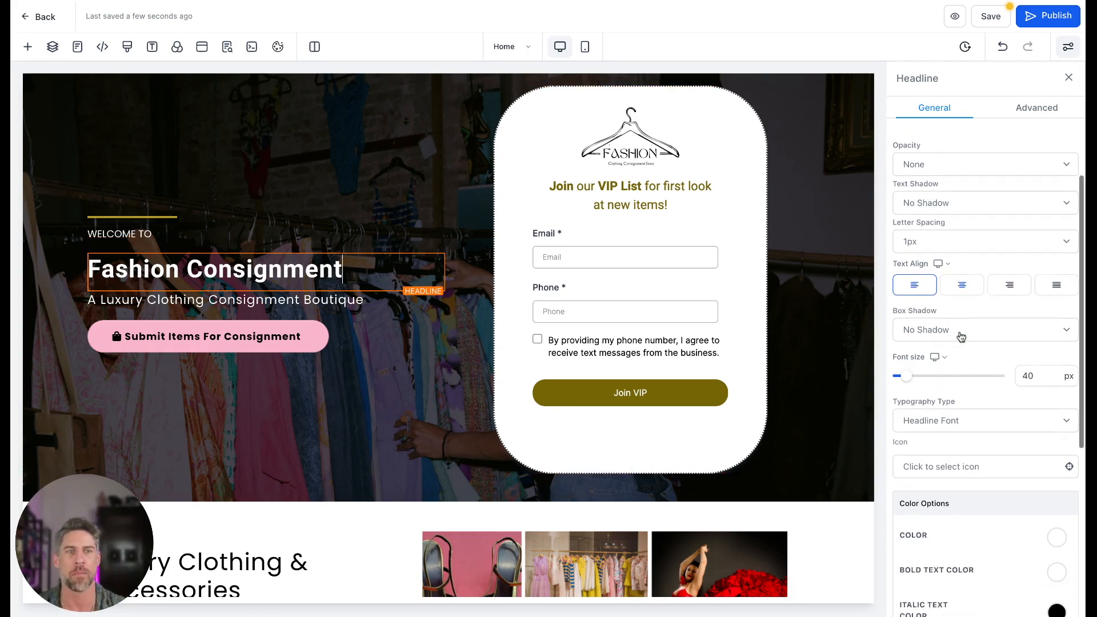
drag(912, 380, 916, 381)
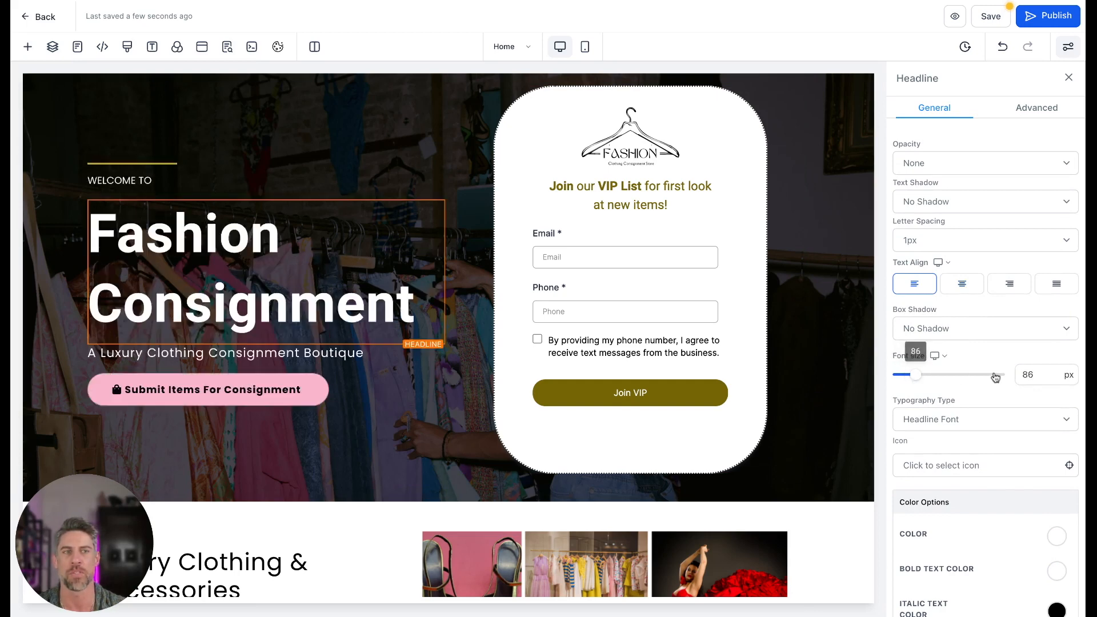
click(1043, 374)
drag(1043, 375, 1008, 377)
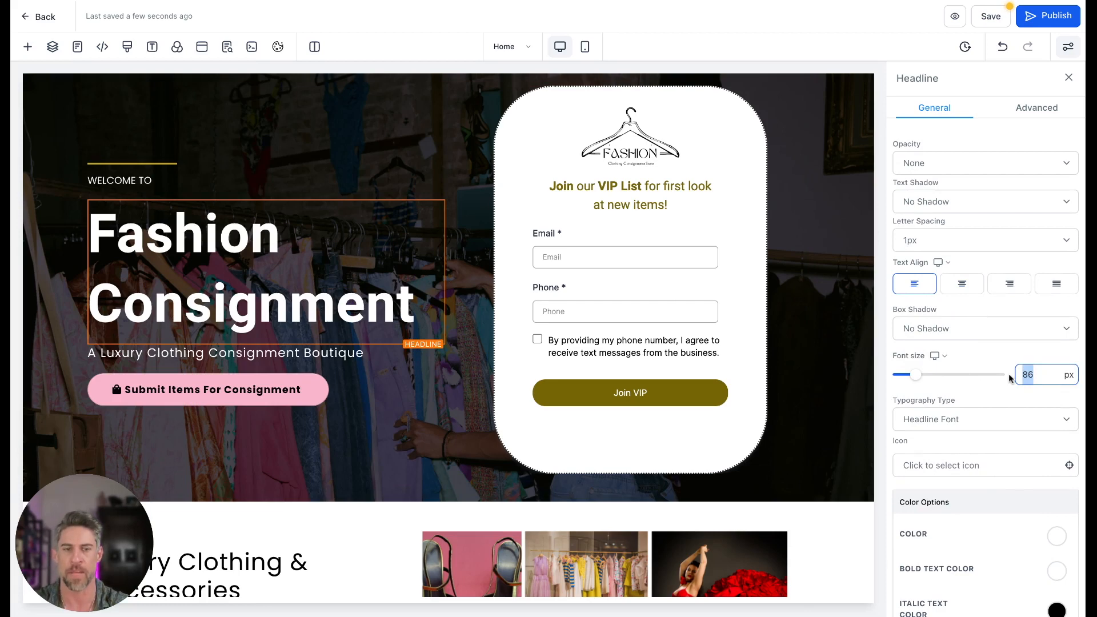
text(40)
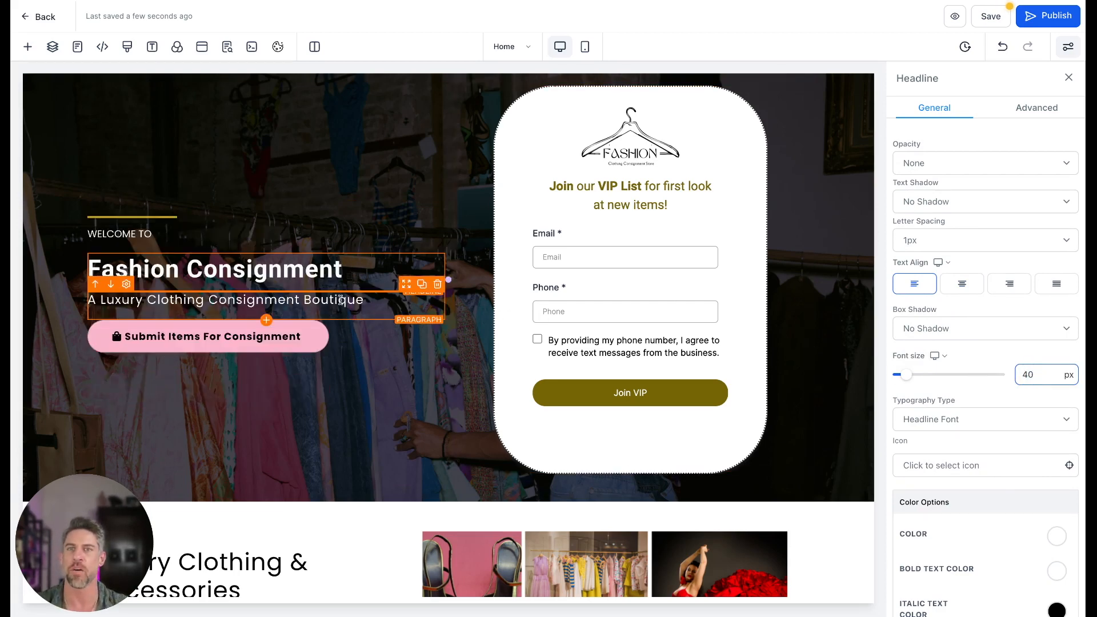
Insert a paragraph element between the hero's subtitle and its button, and align its text left
click(346, 276)
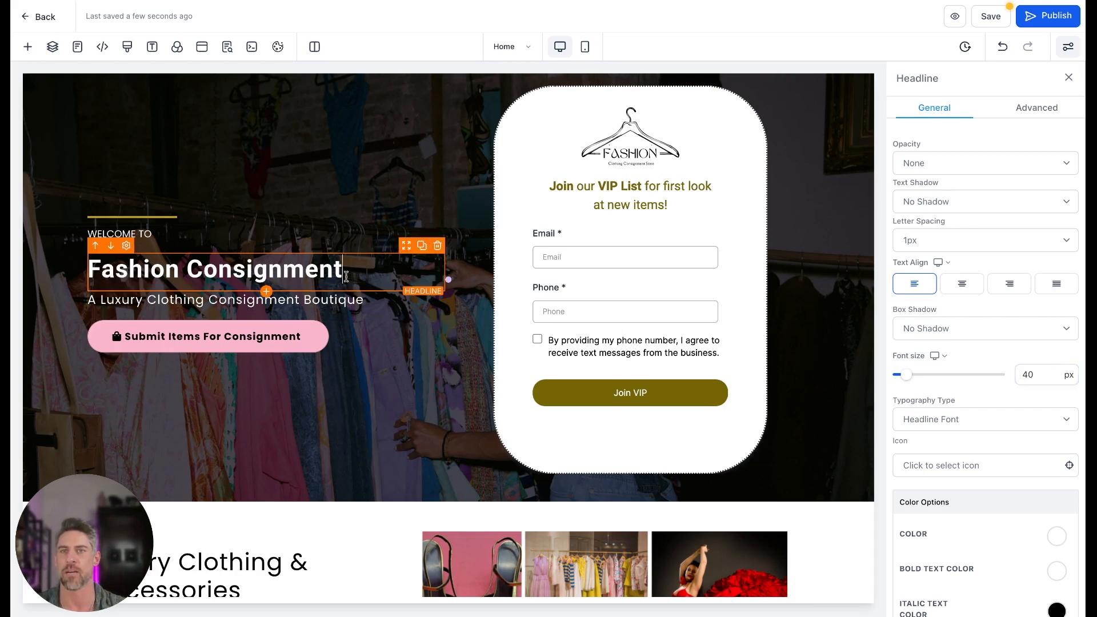
click(343, 305)
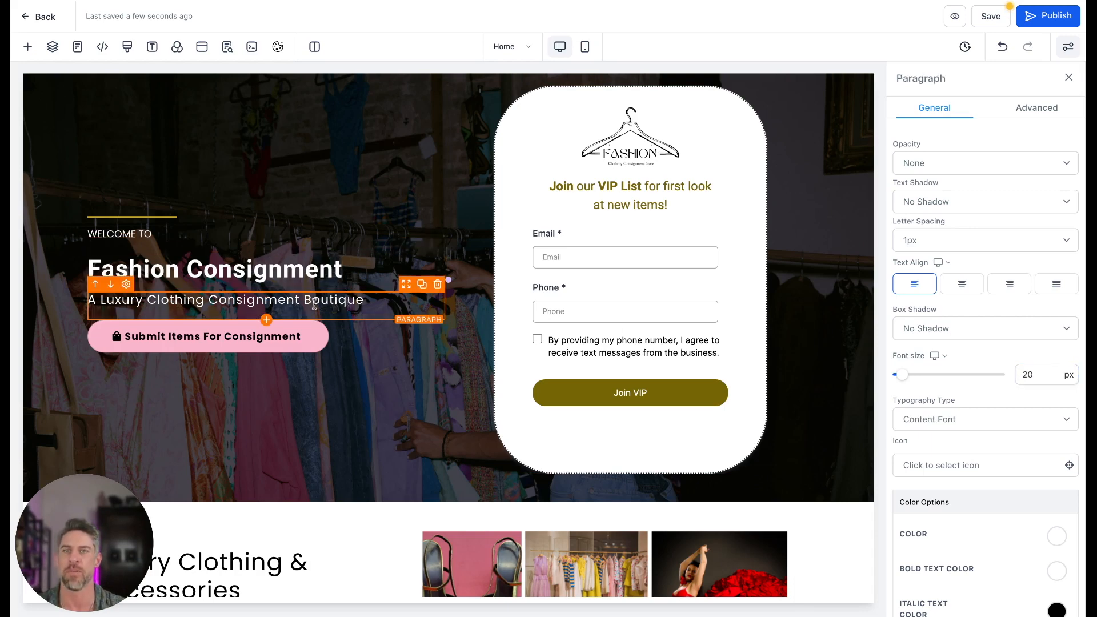
click(266, 322)
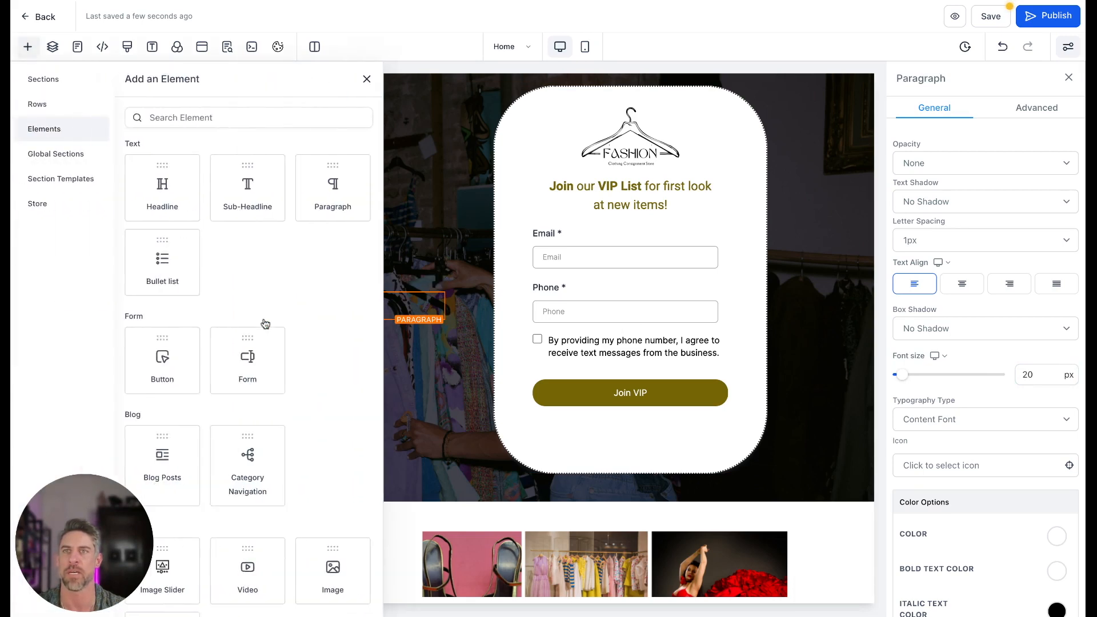
click(325, 197)
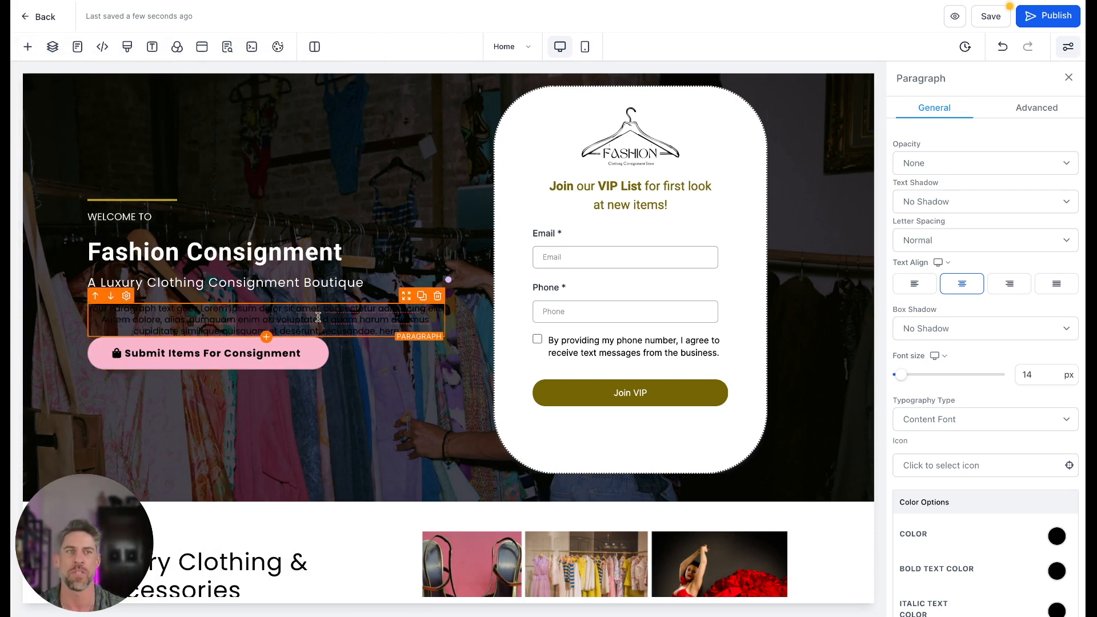
click(912, 289)
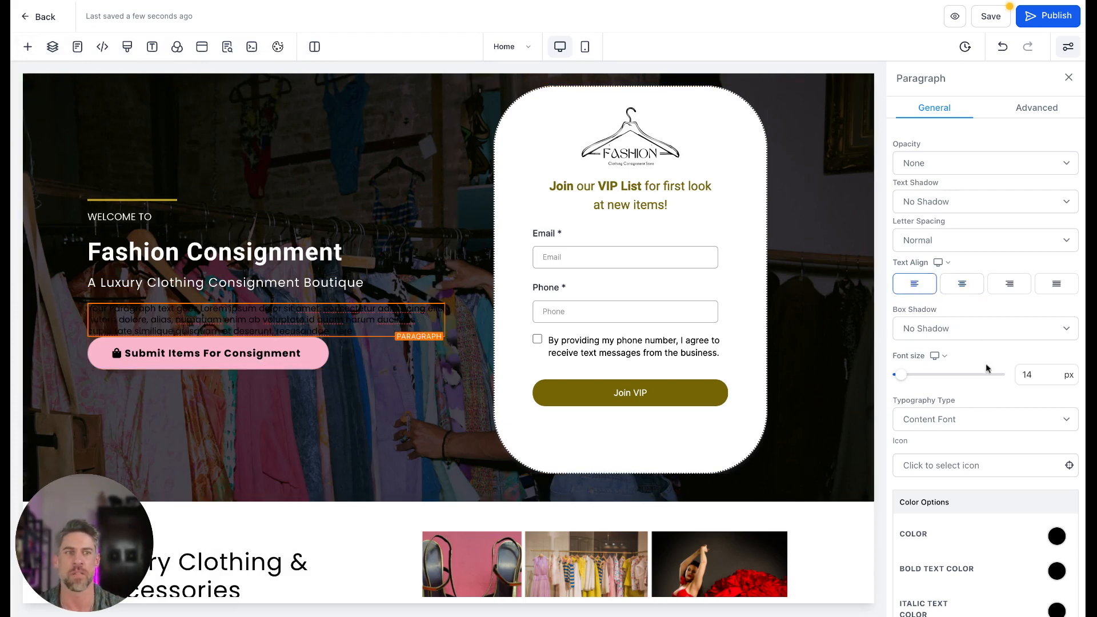
Set the new hero paragraph's text color to white
scroll(985, 363, down, 4)
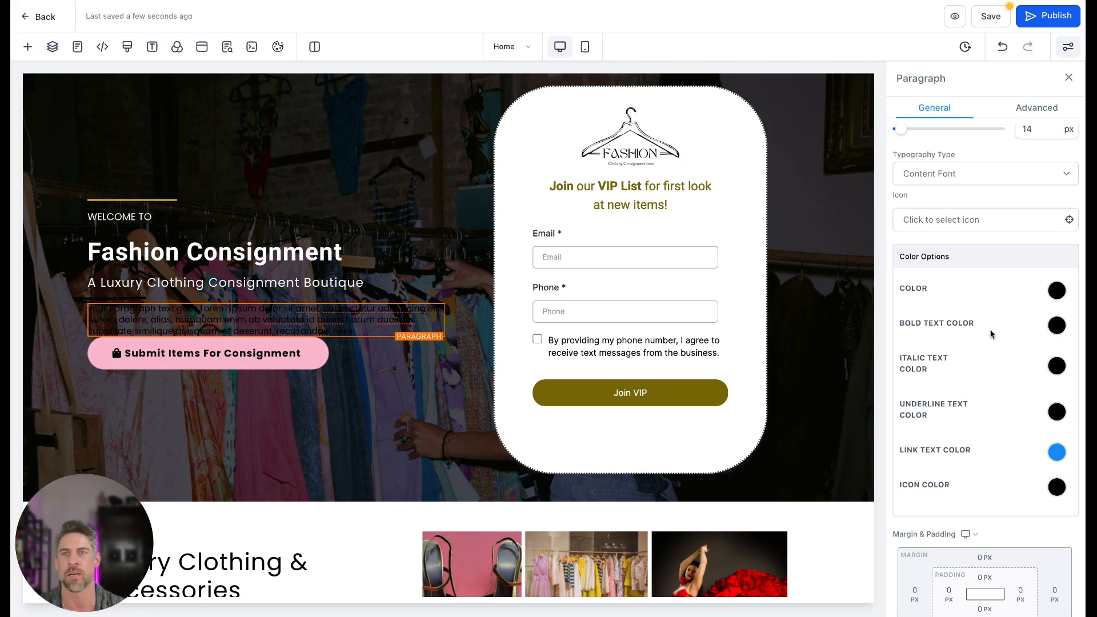
click(1056, 291)
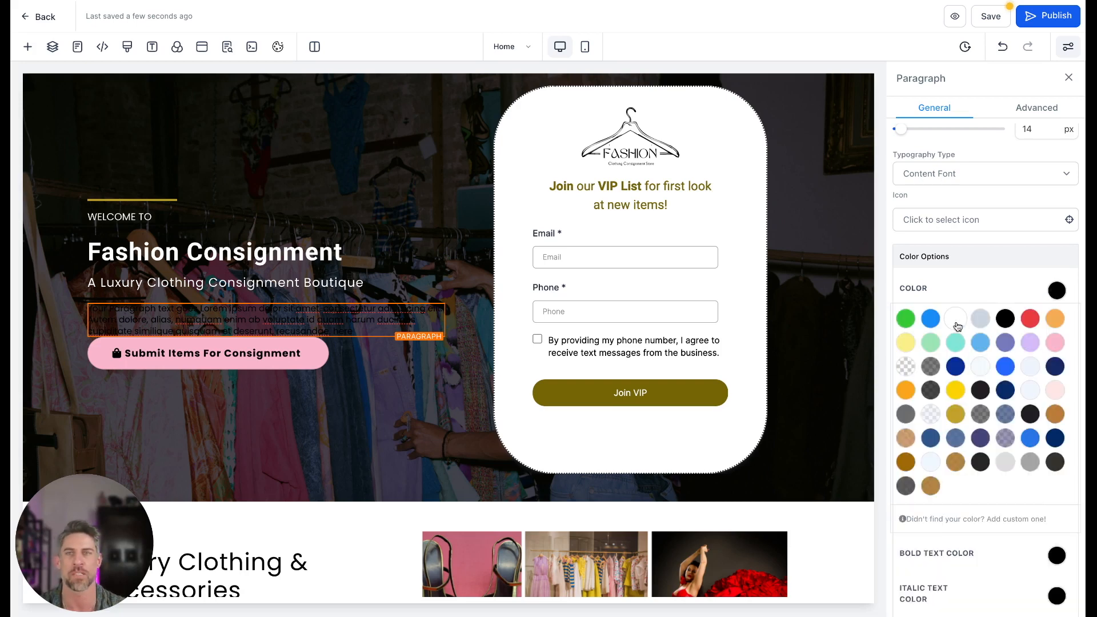
click(956, 323)
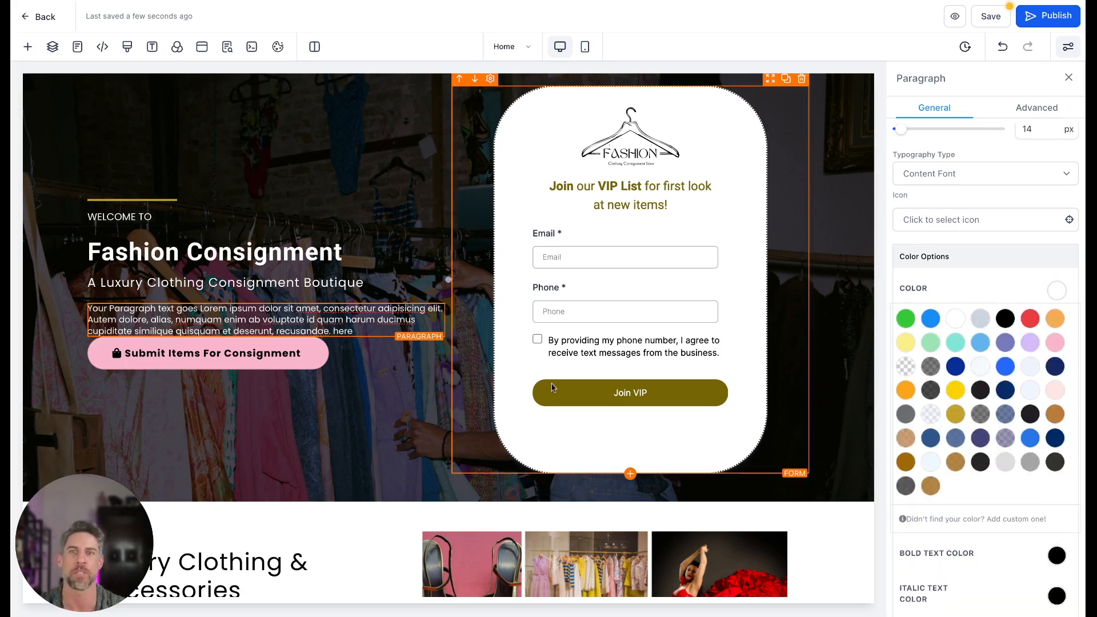
Set the new hero paragraph's bottom padding to 20 px
click(374, 395)
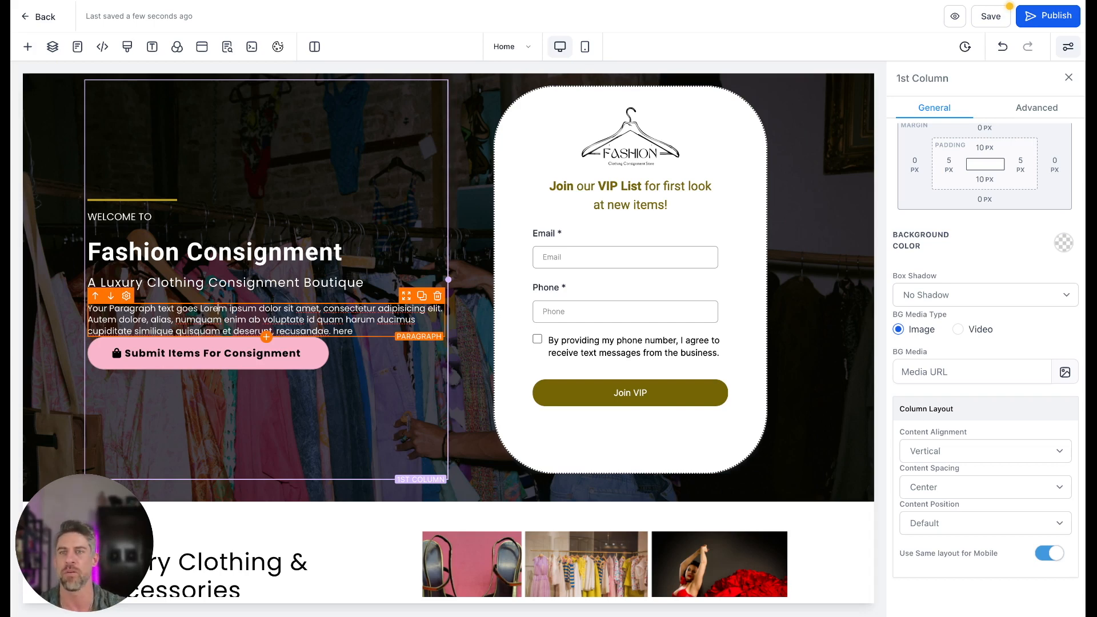
click(217, 309)
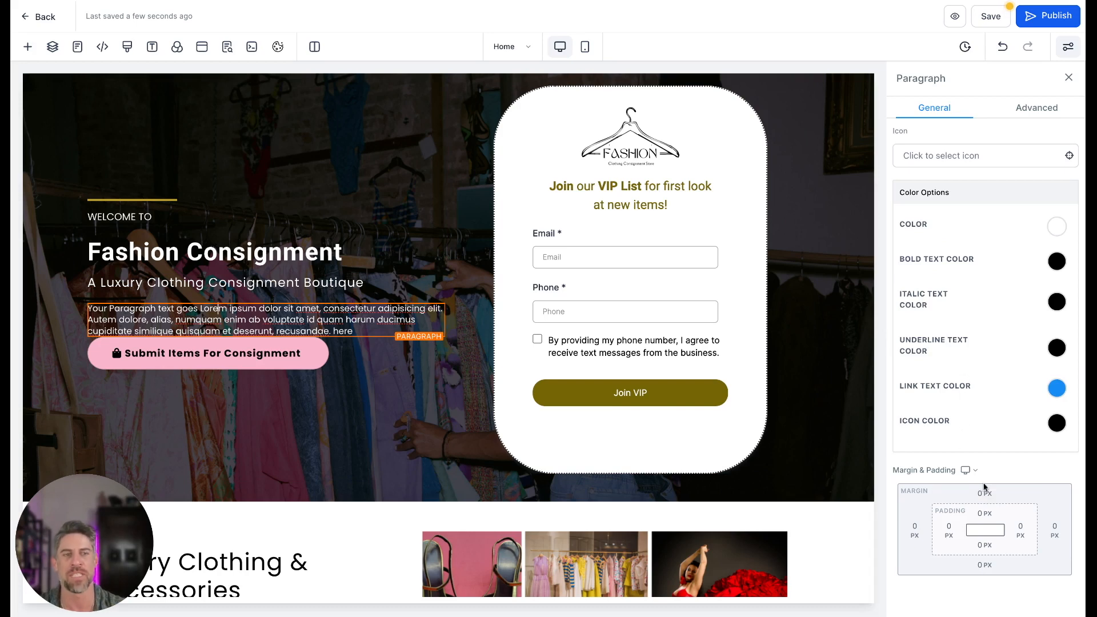
click(983, 548)
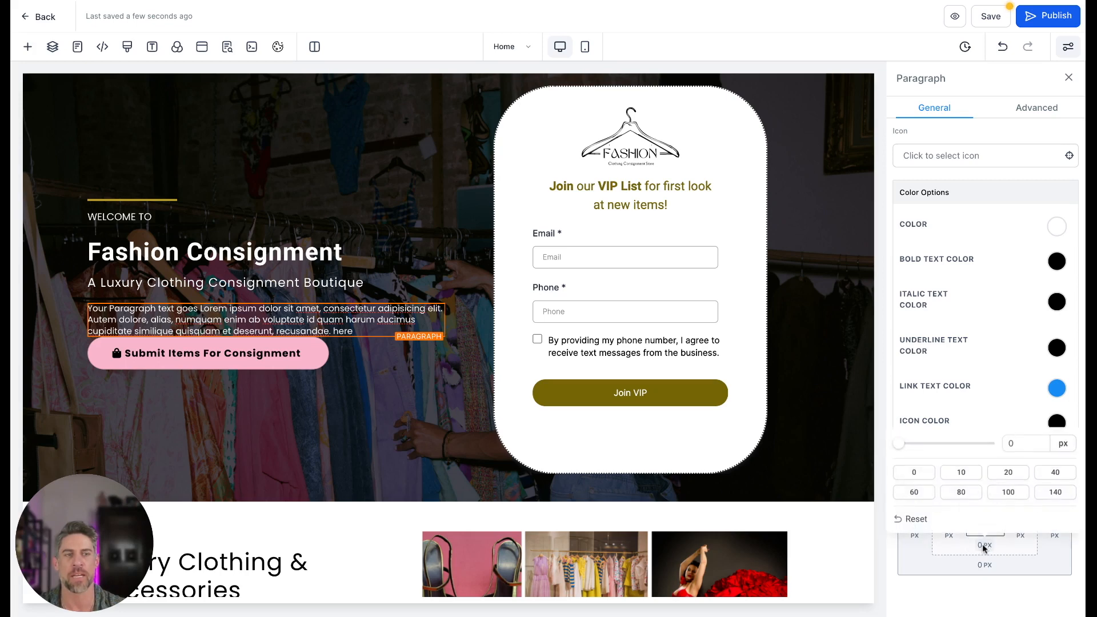
click(961, 476)
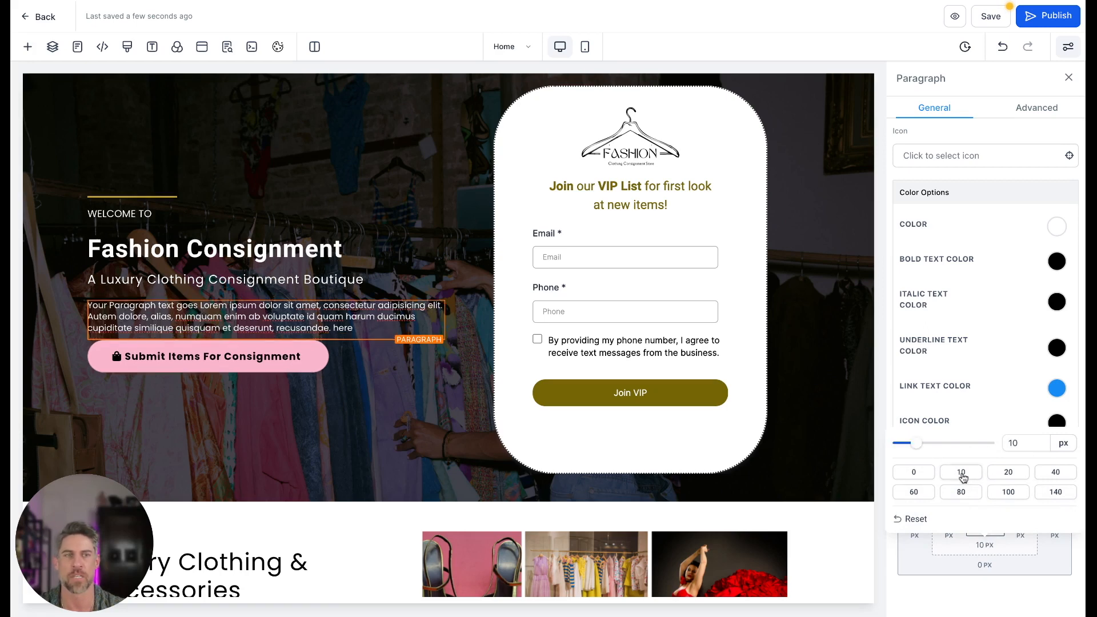
click(1003, 476)
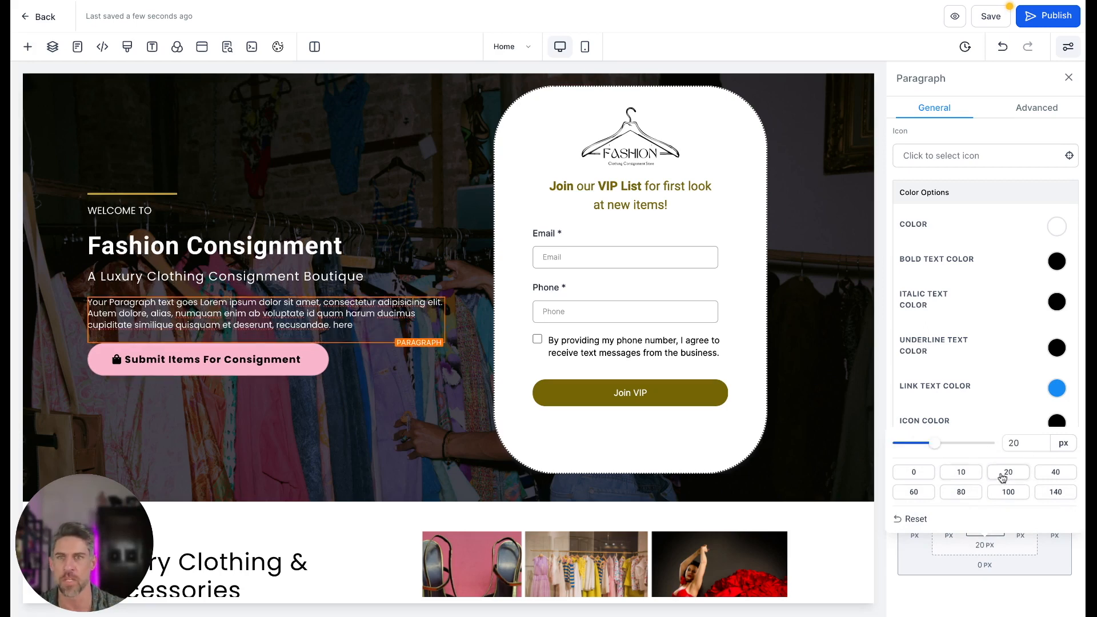
click(802, 290)
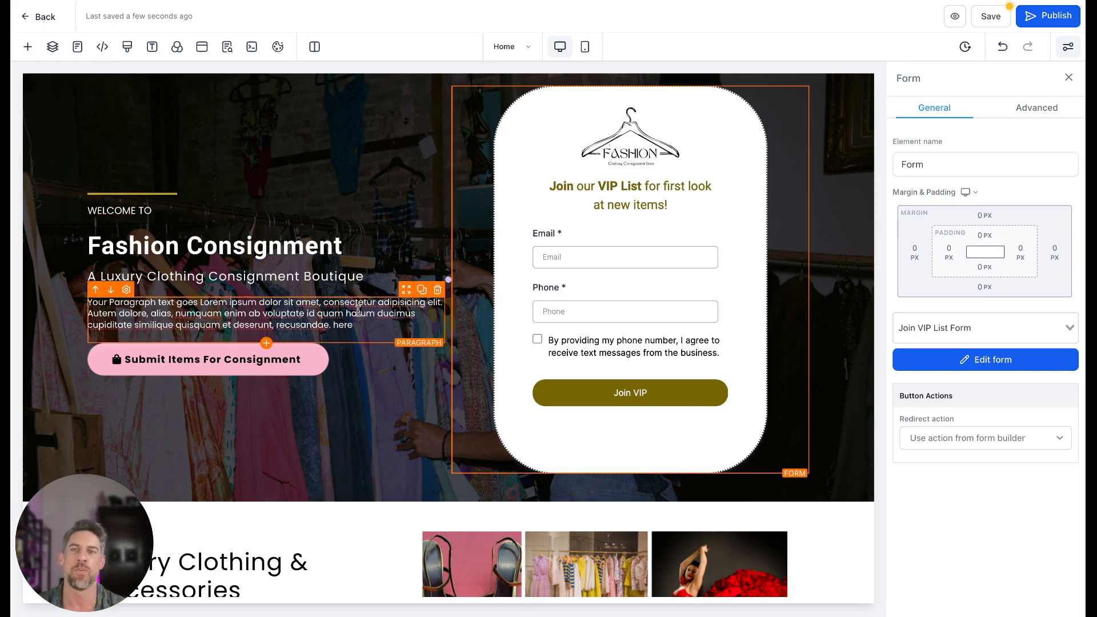
Duplicate the placeholder paragraph in the hero section, and delete both the copy and the original
click(421, 290)
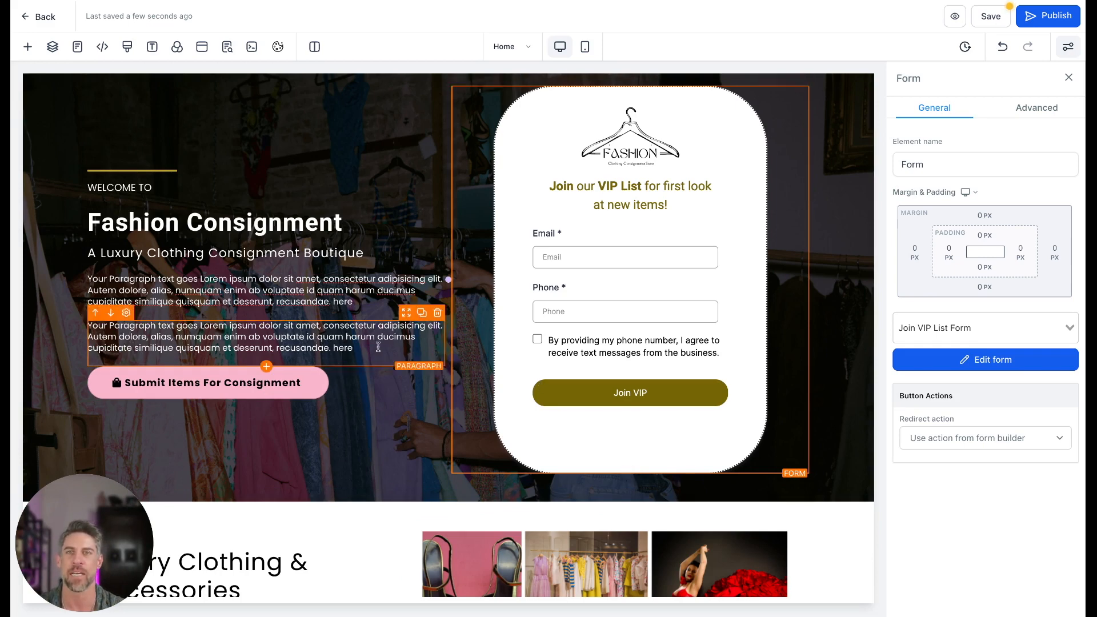
click(438, 319)
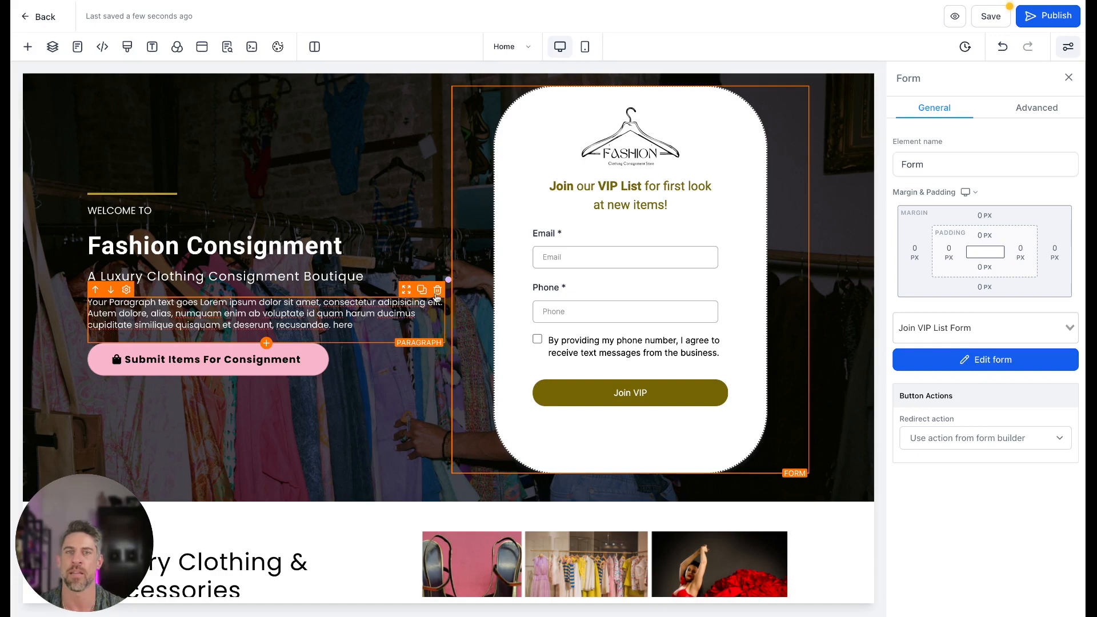
click(438, 295)
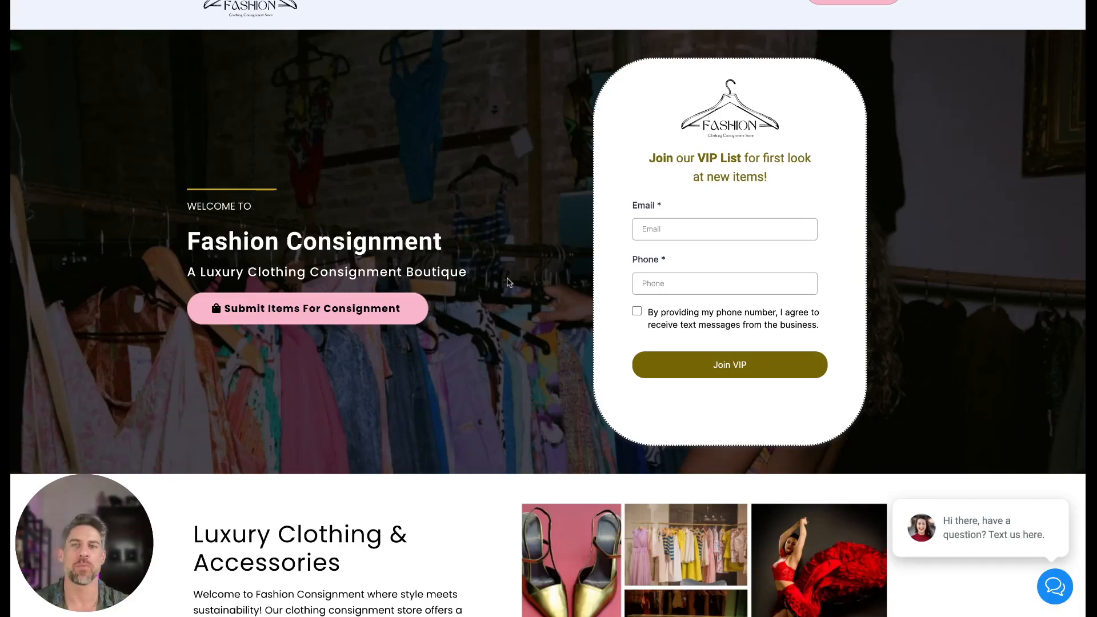
Examine the previewed Home page from the hero through the Luxury Clothing & Accessories and Shopping & Consignment sections
scroll(508, 282, down, 5)
scroll(508, 283, down, 4)
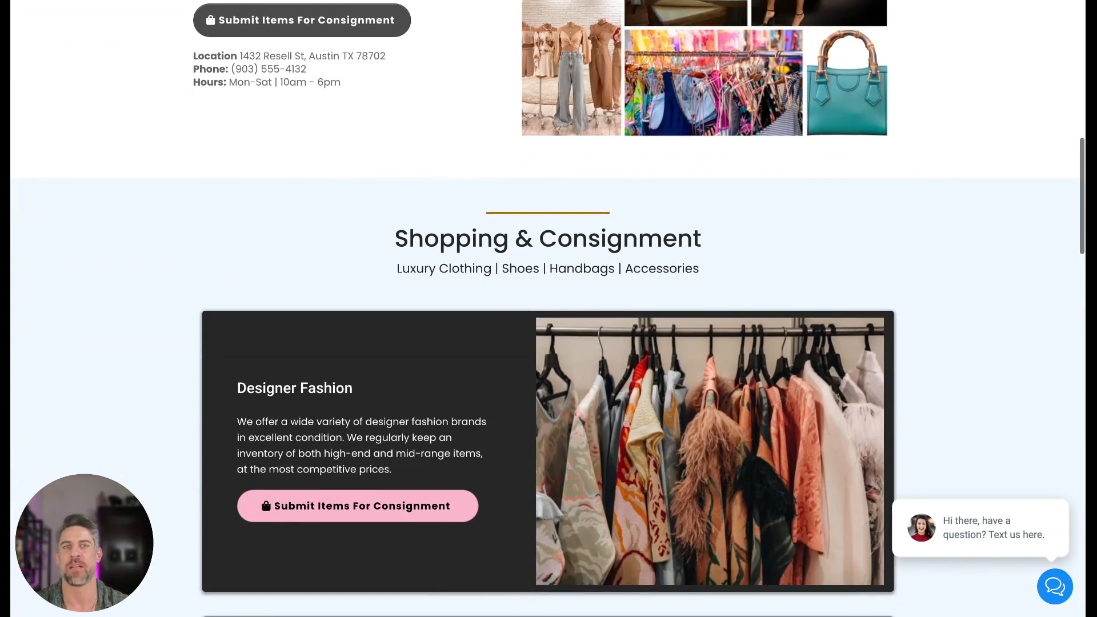
scroll(548, 308, up, 6)
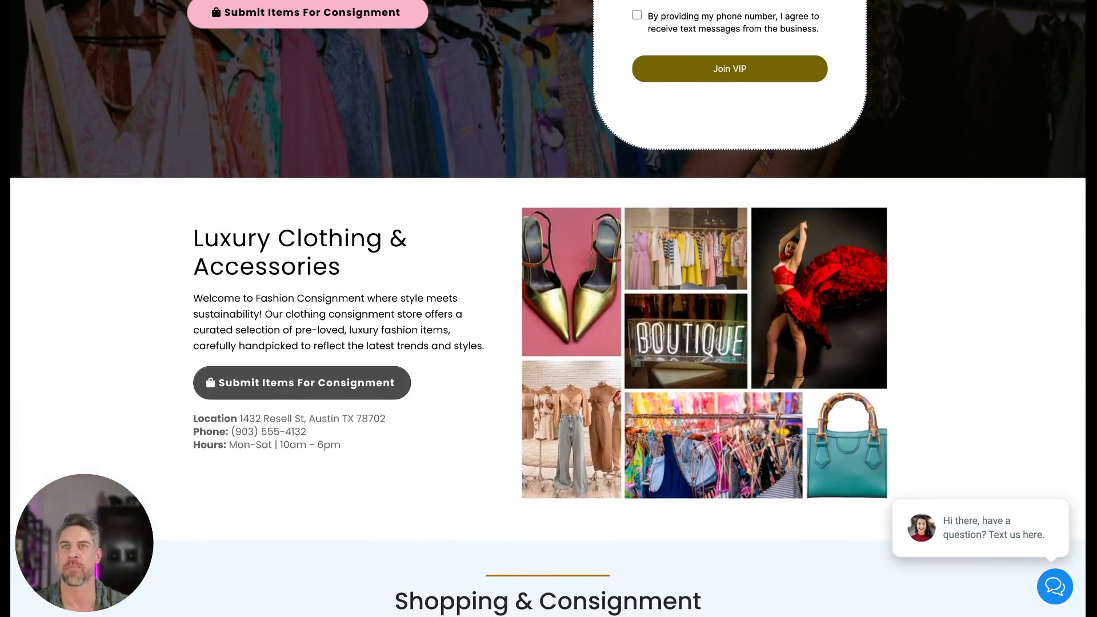
scroll(409, 287, up, 2)
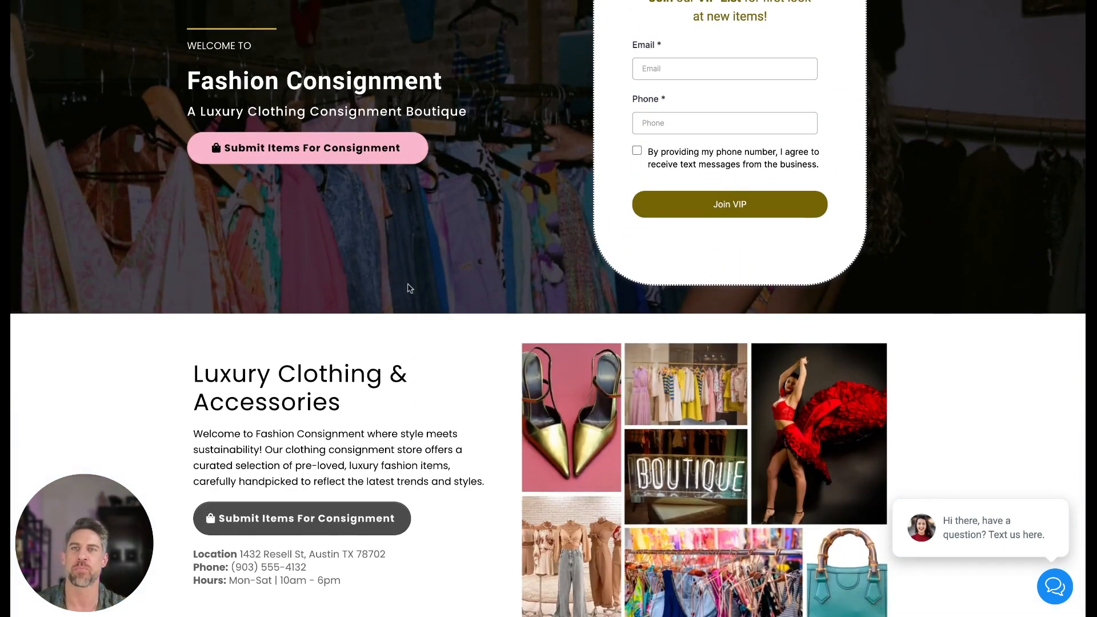
scroll(412, 271, down, 2)
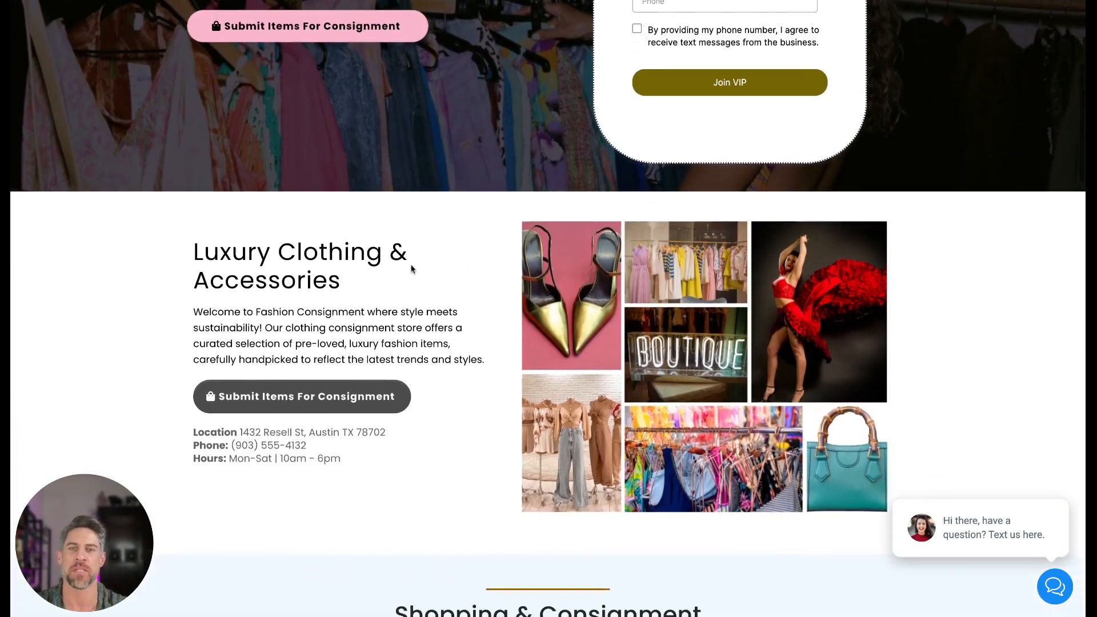
scroll(411, 269, down, 10)
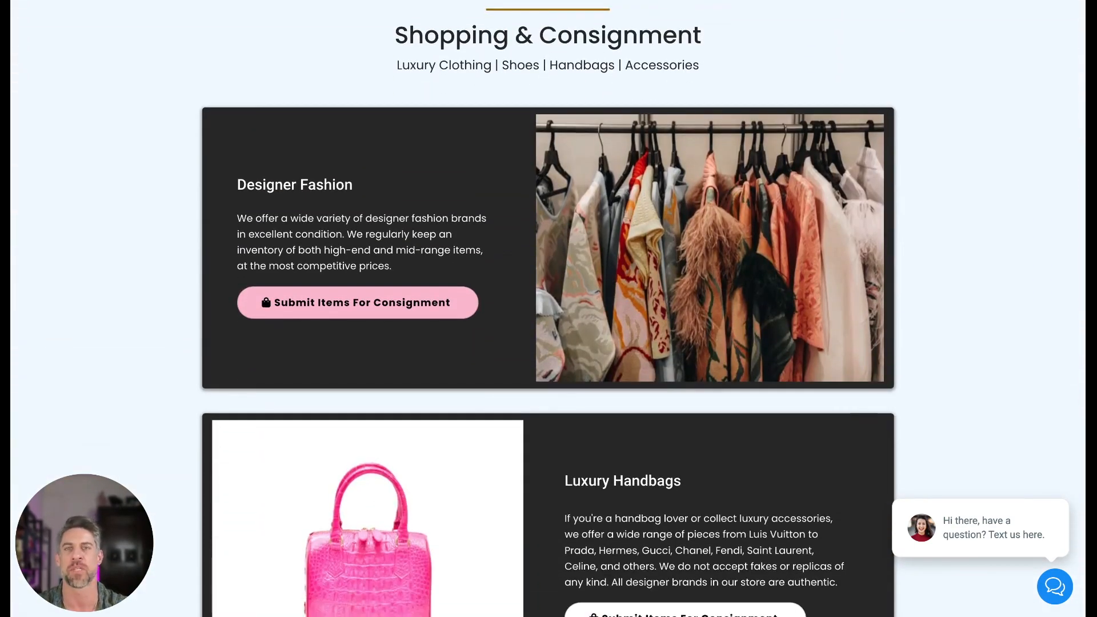
scroll(474, 298, down, 1)
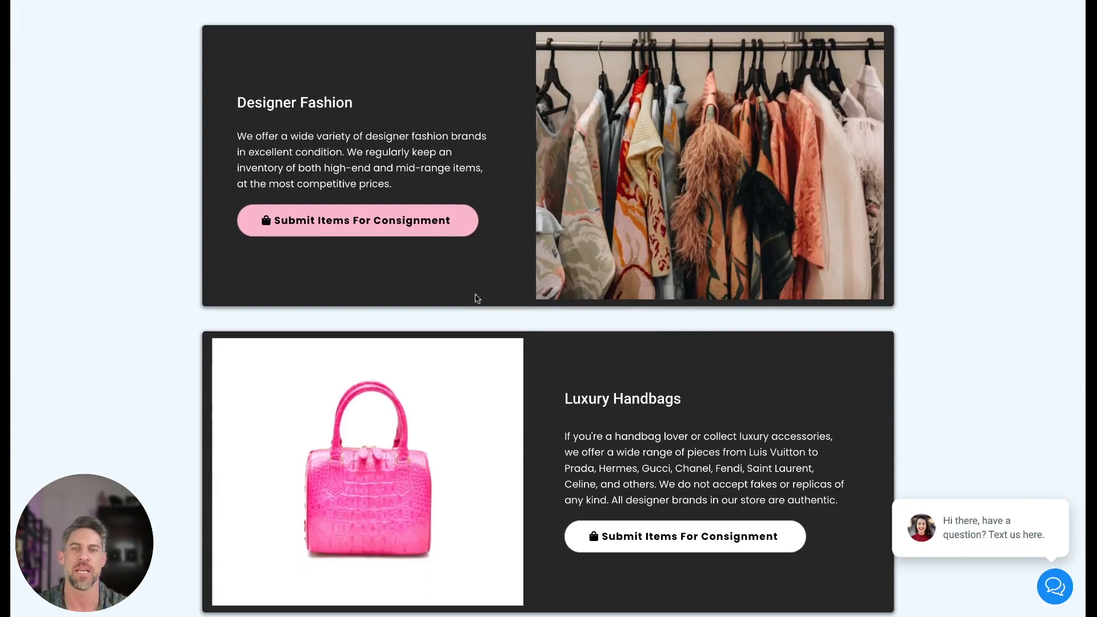
scroll(477, 298, up, 10)
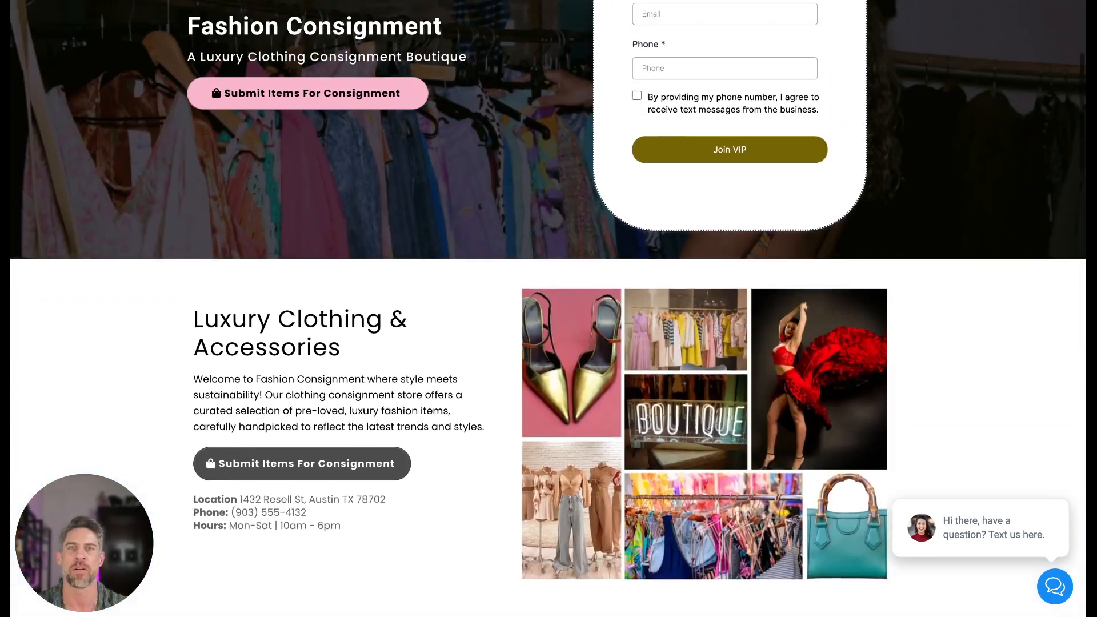
scroll(323, 317, up, 2)
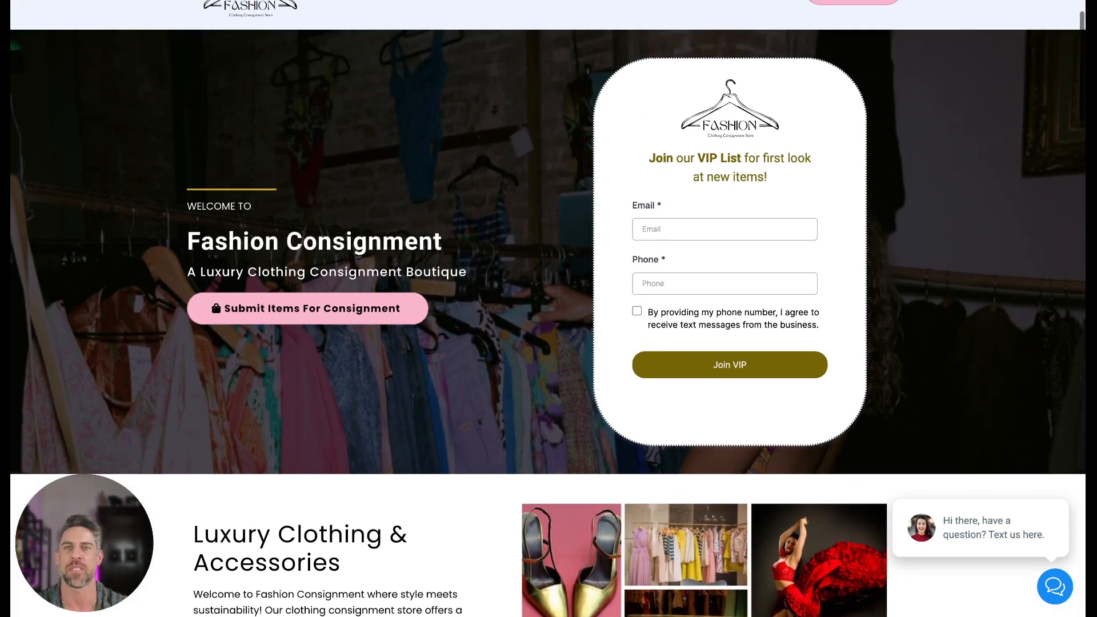
Open the popup form behind the hero's Submit Items For Consignment button and examine its heading and fields
click(323, 317)
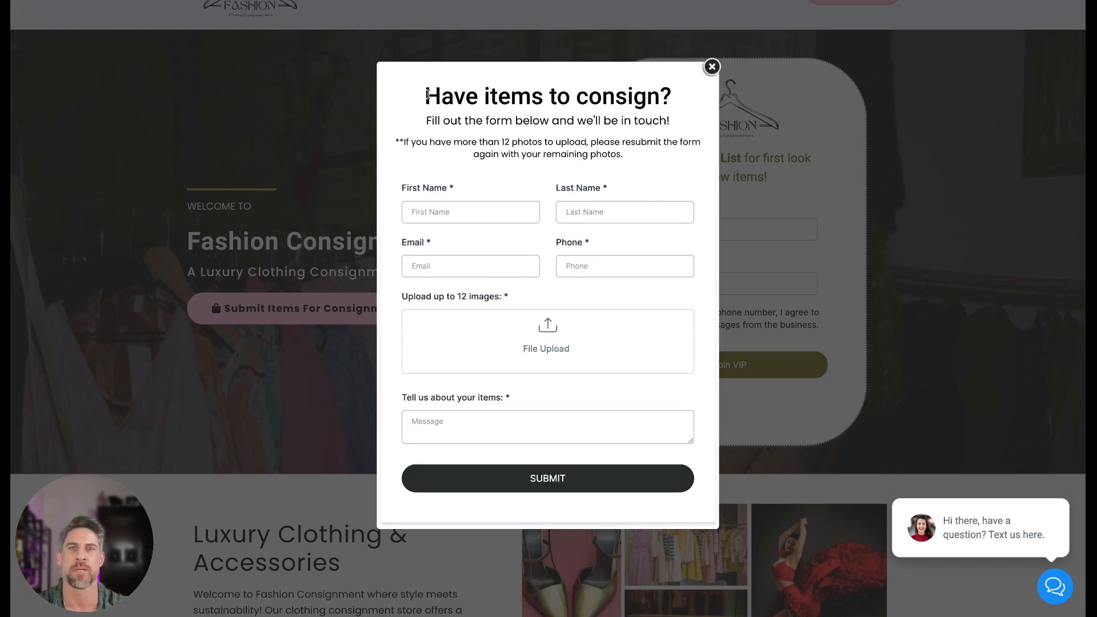
drag(428, 94, 655, 97)
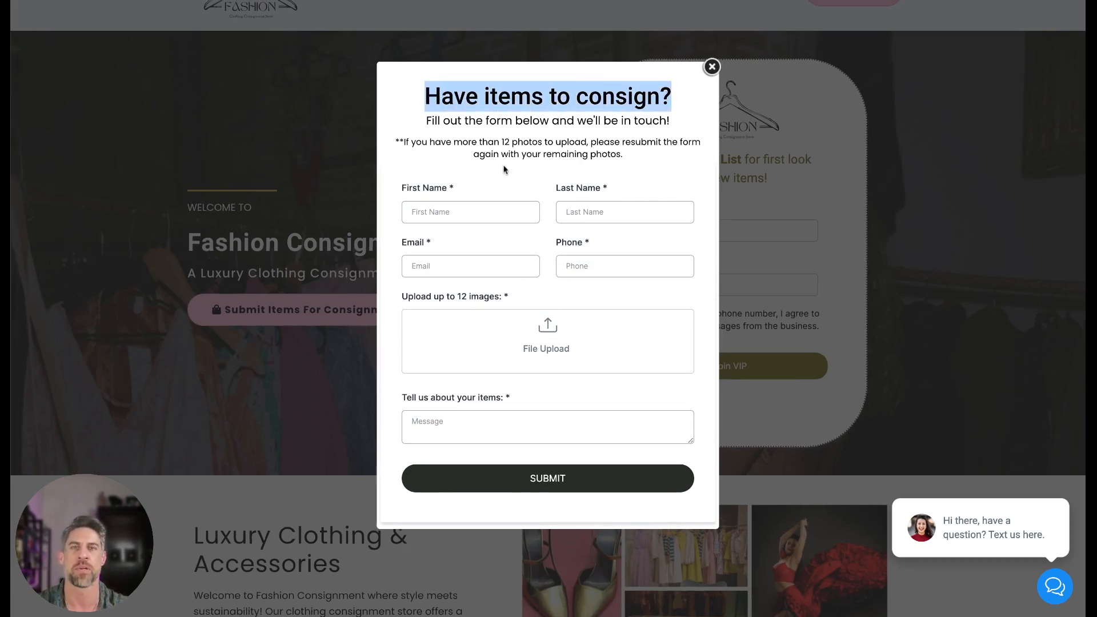
scroll(497, 169, up, 1)
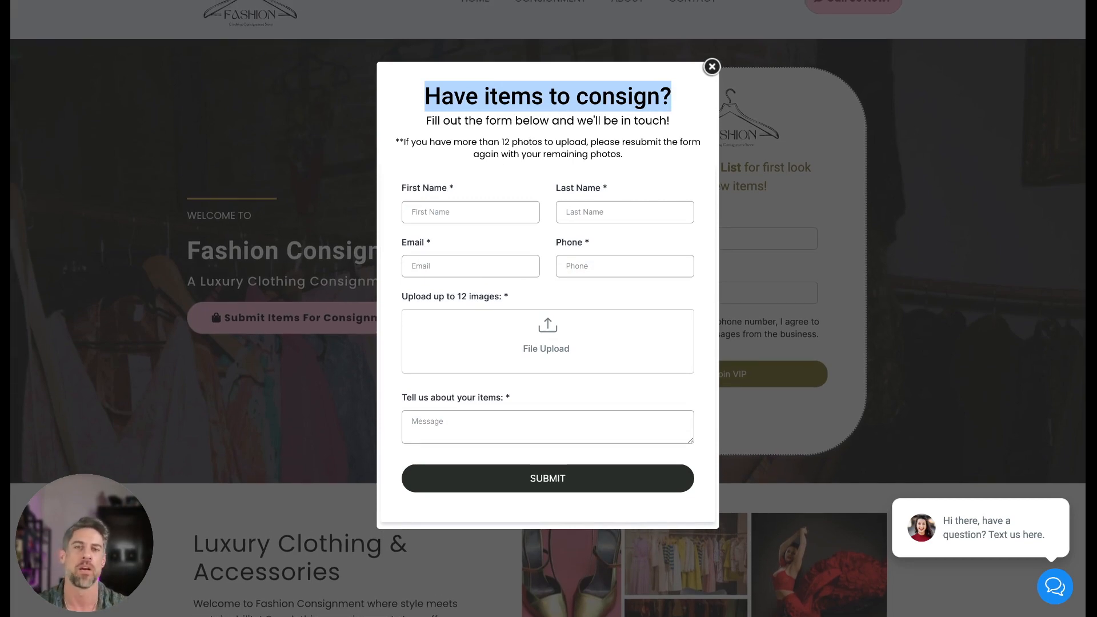
click(547, 96)
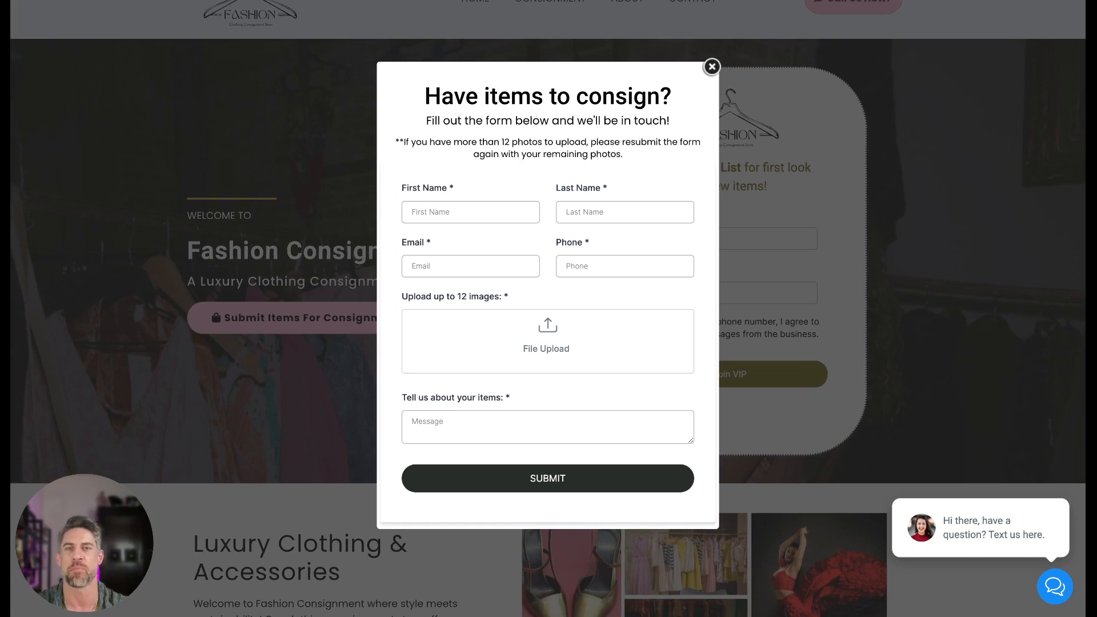
scroll(549, 309, down, 1)
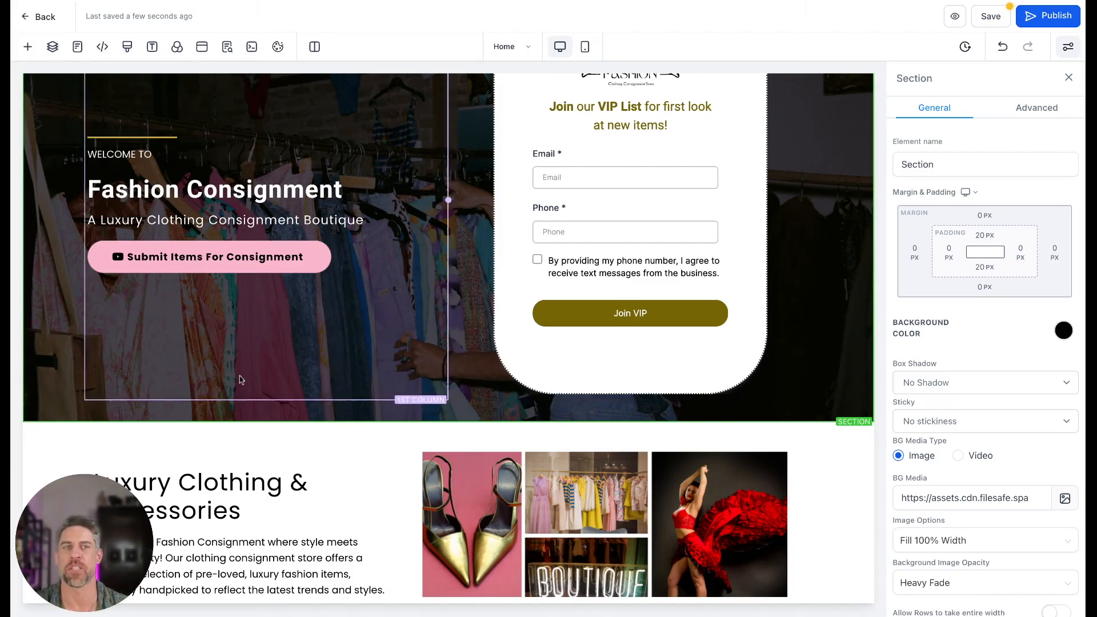
scroll(239, 379, up, 1)
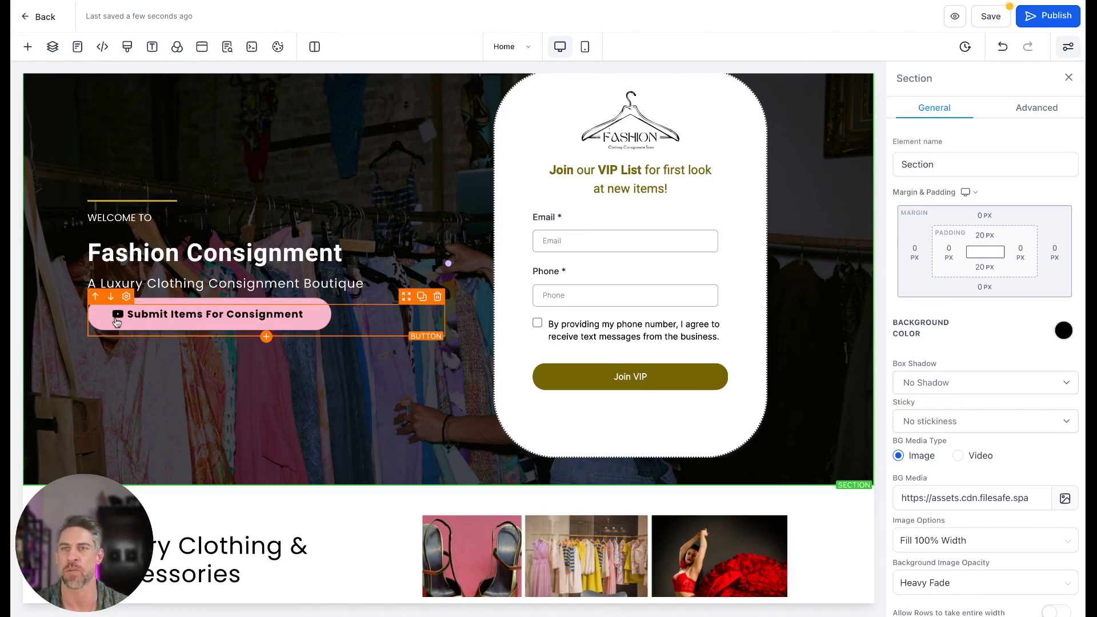
Try orange and lilac as the background colour of the hero's Submit Items For Consignment button, and restore the pink
click(265, 319)
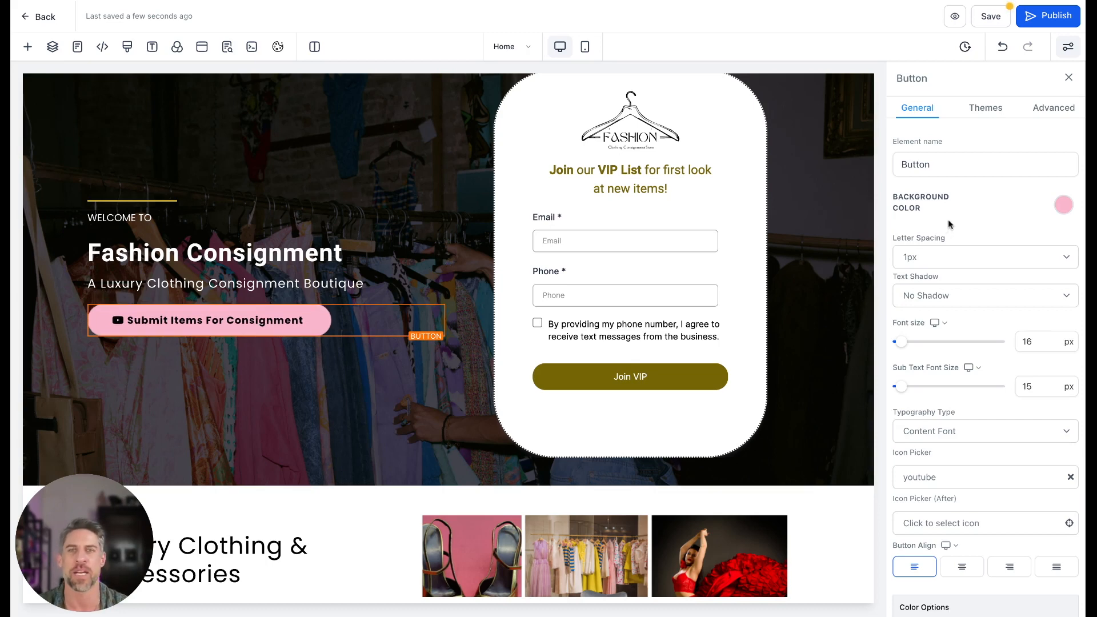
click(1062, 205)
click(1046, 240)
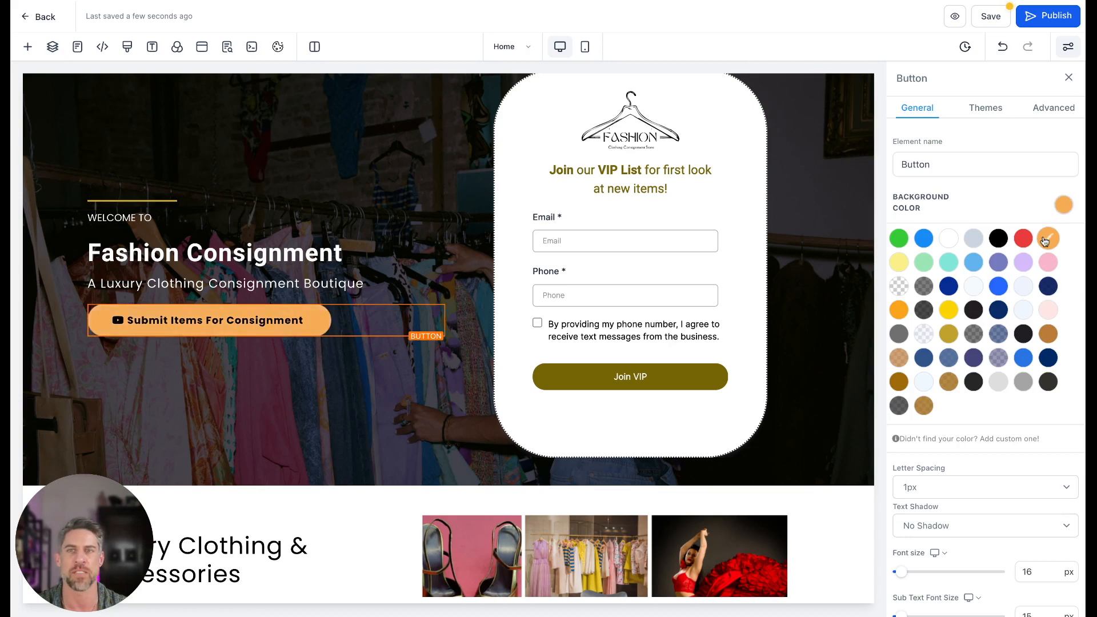
click(1023, 261)
click(1047, 260)
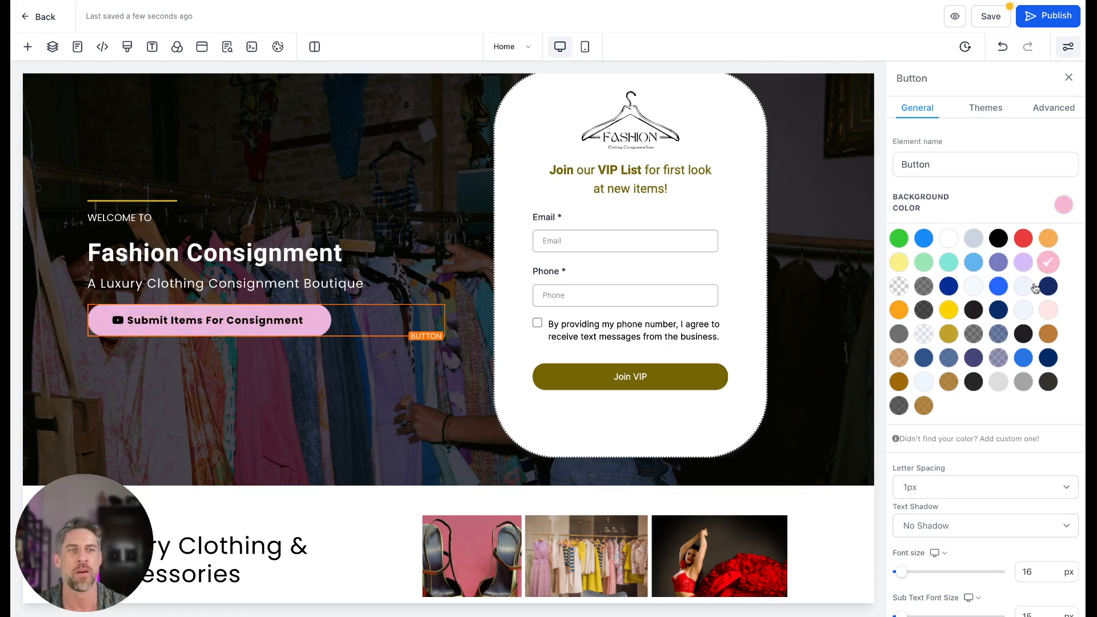
Start adding a custom background colour for the hero button, and cancel it
click(960, 441)
drag(938, 485, 885, 485)
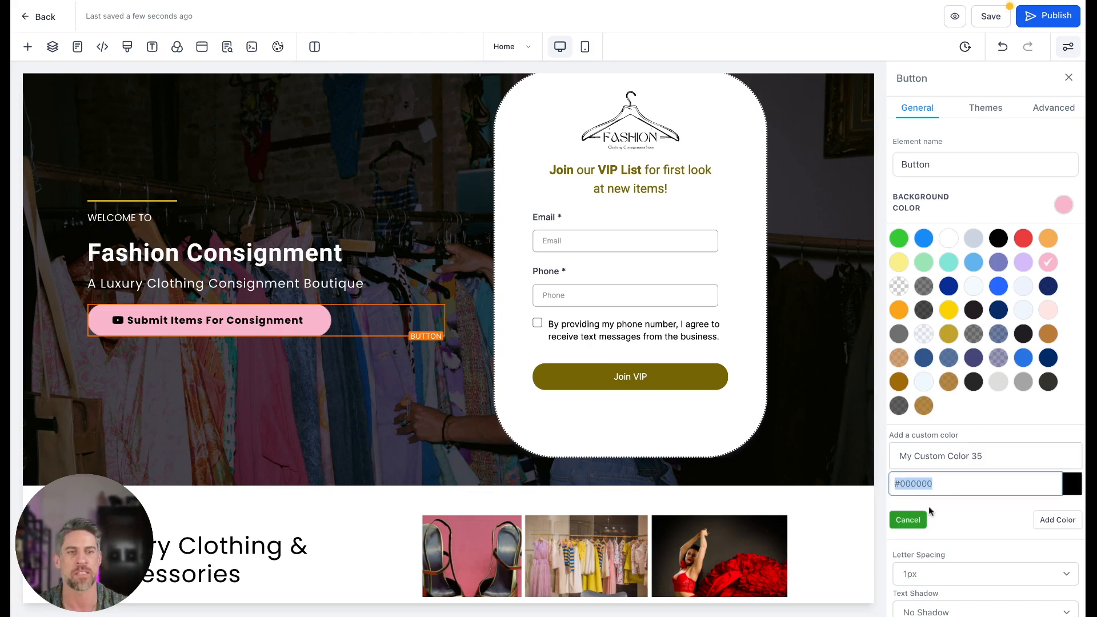
click(915, 522)
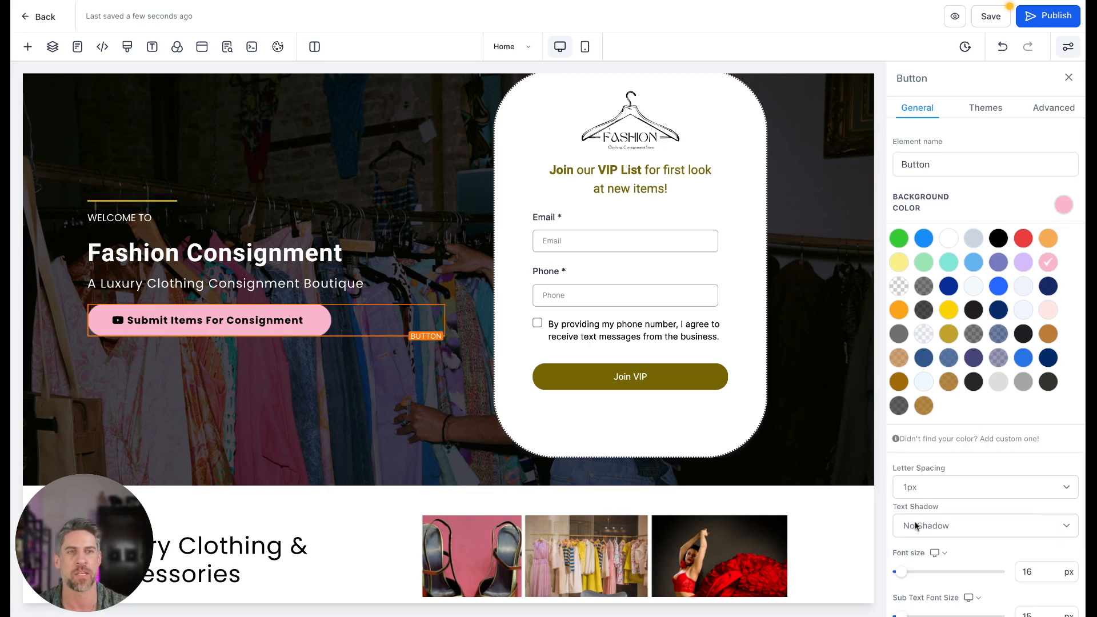
click(1065, 209)
Replace the YouTube icon before the hero button's text with the shopping-bag icon, found by searching for "shopping"
scroll(1023, 231, down, 1)
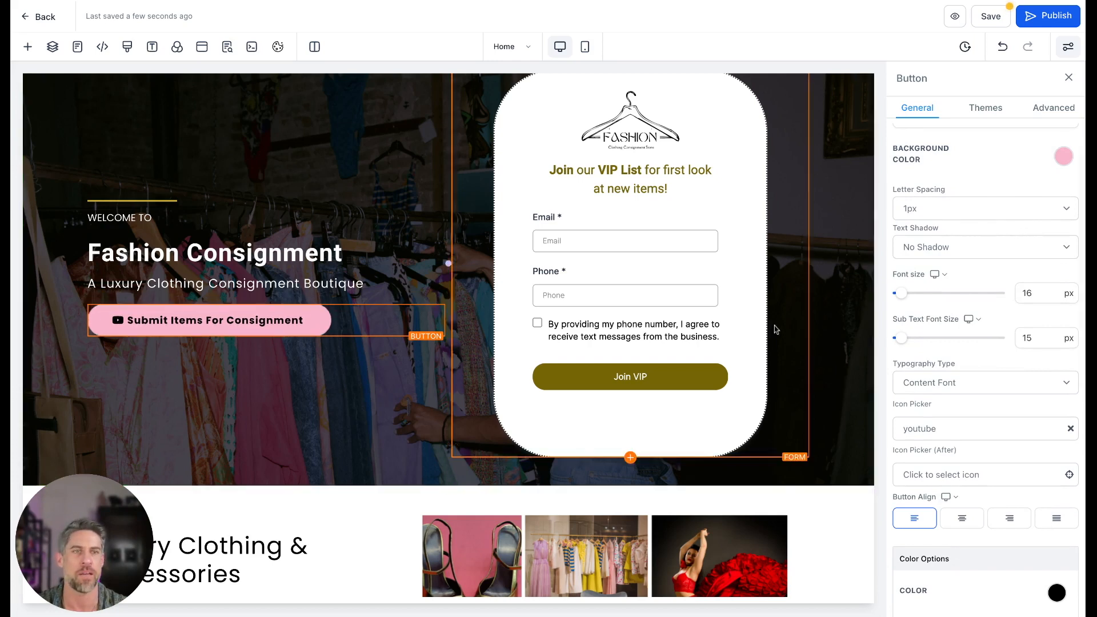
scroll(946, 321, down, 1)
scroll(947, 321, down, 1)
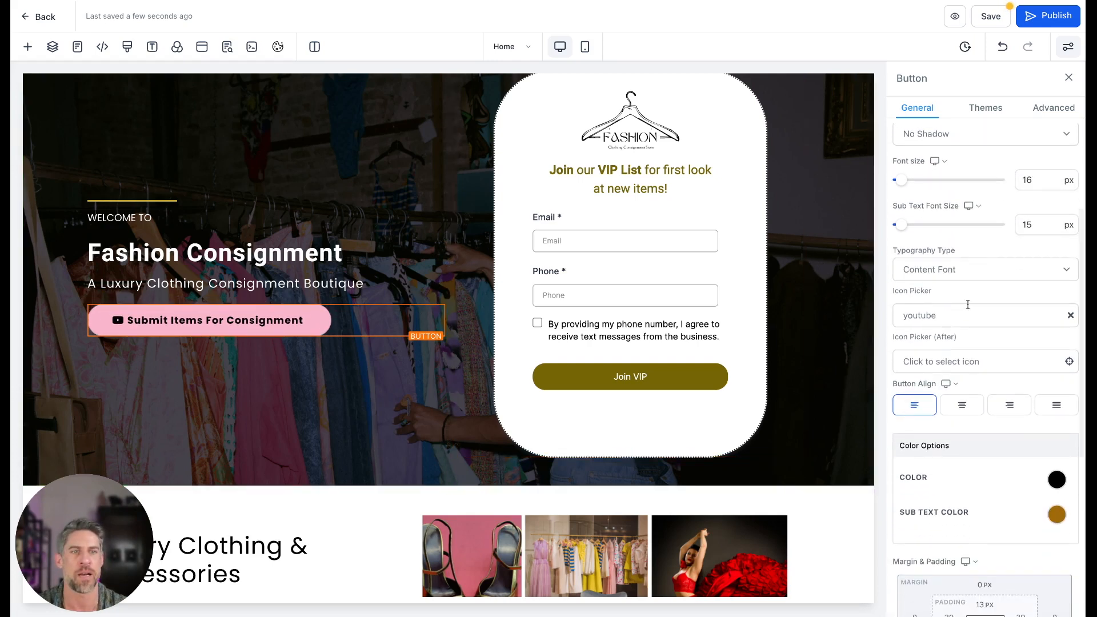
click(1070, 314)
click(964, 310)
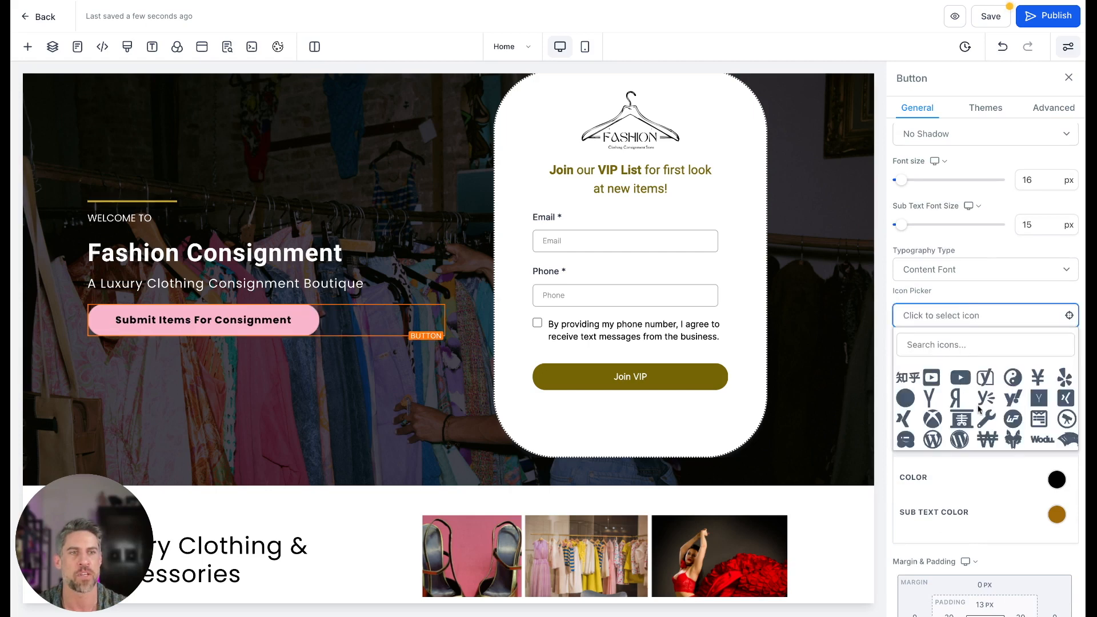
click(924, 342)
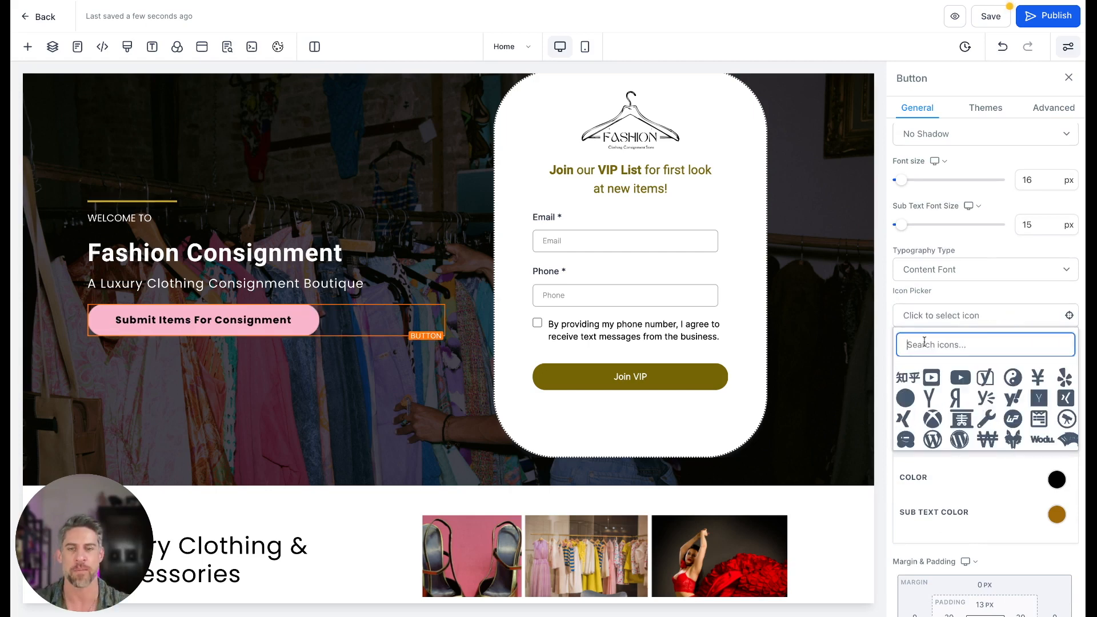
text(shopping)
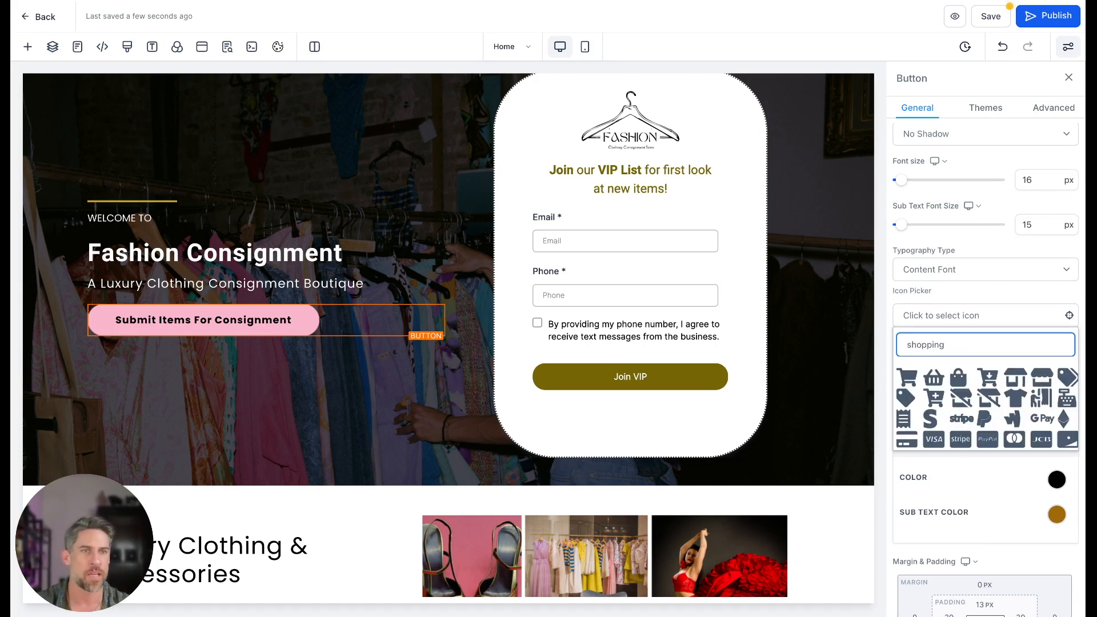
click(962, 379)
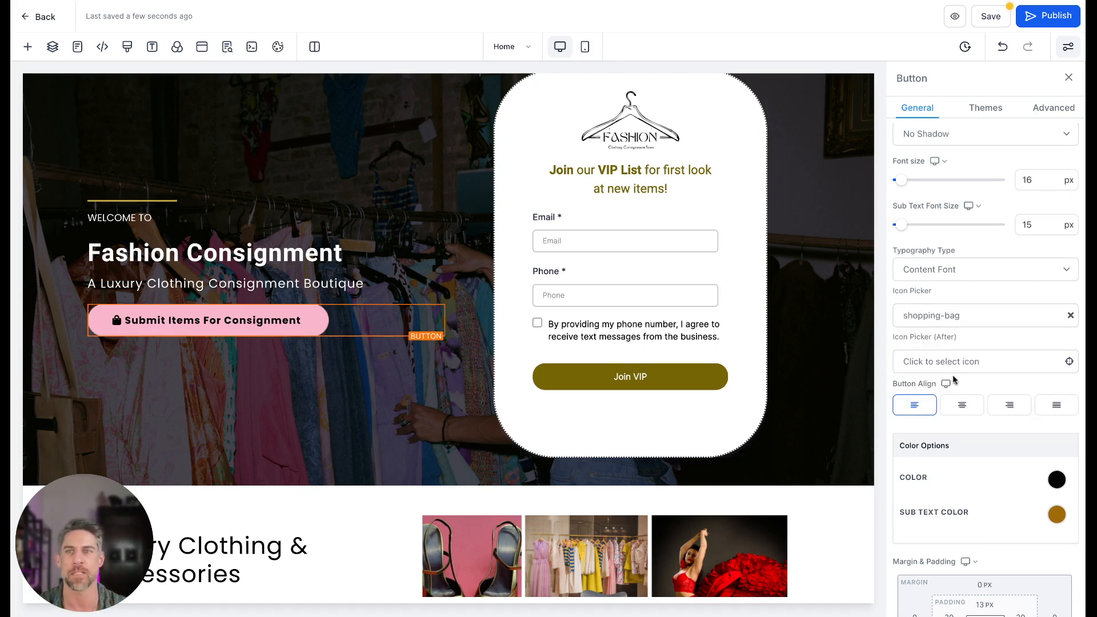
Try white as the hero button's text colour, and restore black
scroll(953, 379, down, 4)
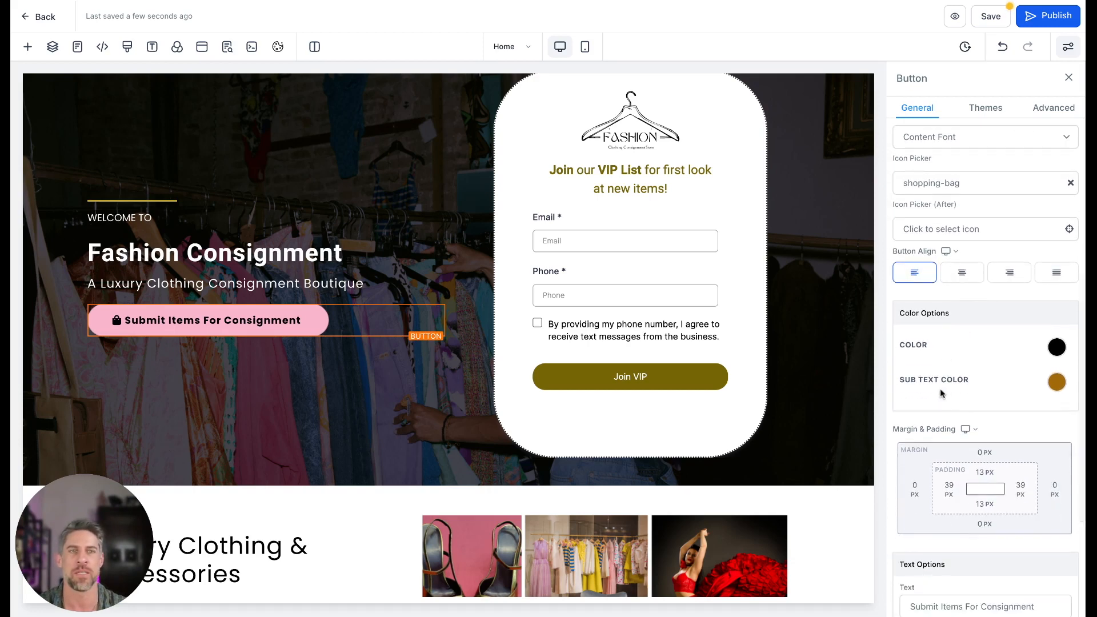
scroll(944, 389, down, 3)
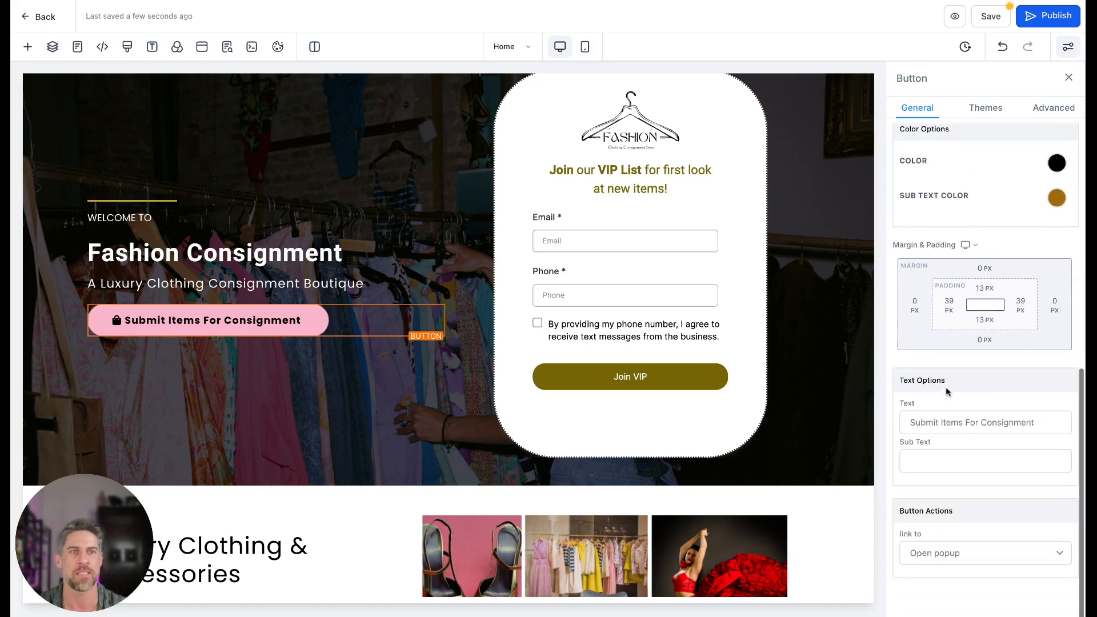
scroll(944, 385, up, 4)
click(1056, 383)
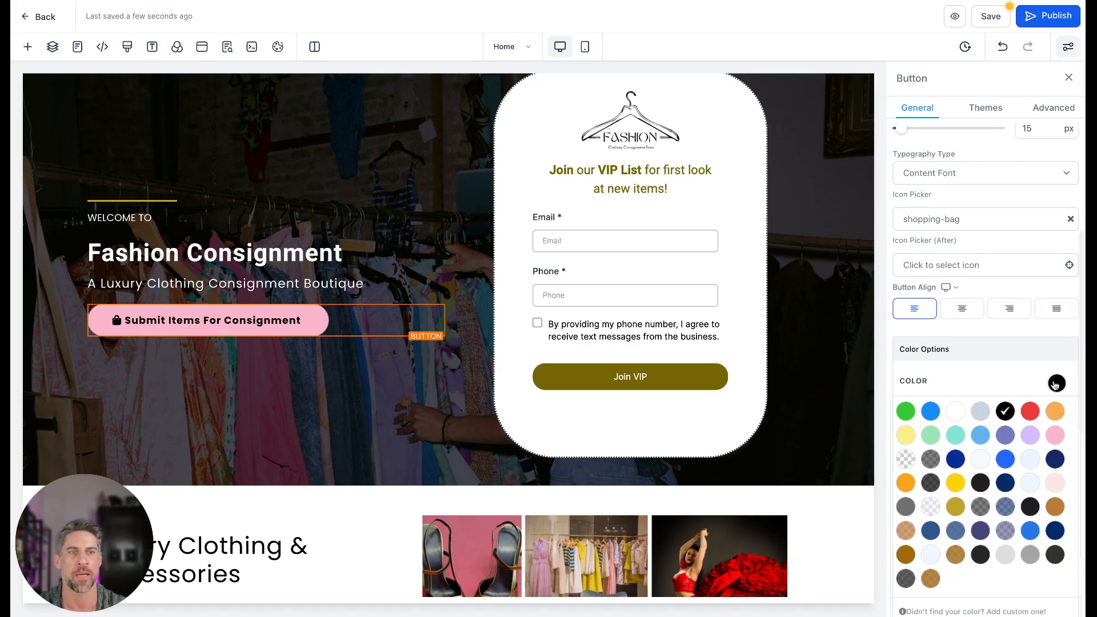
click(956, 412)
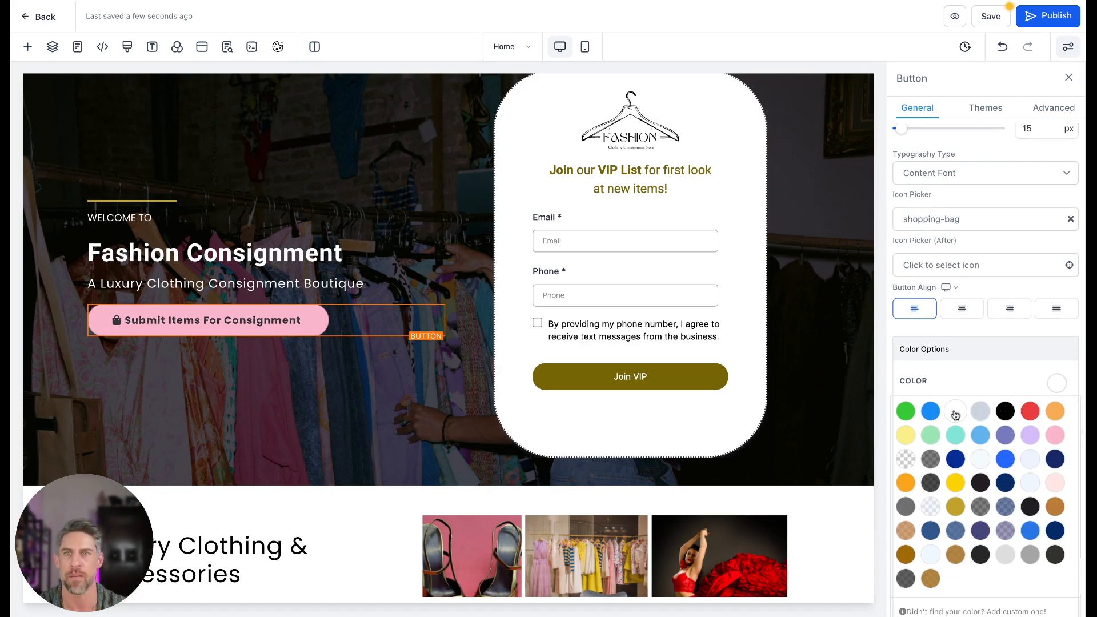
click(1006, 412)
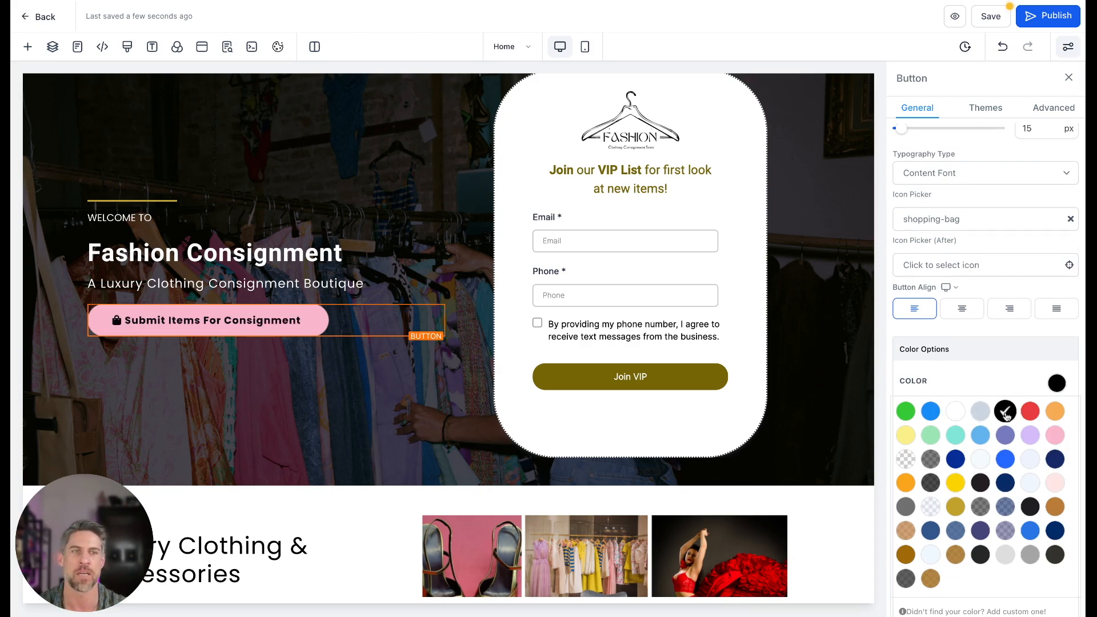
click(1058, 385)
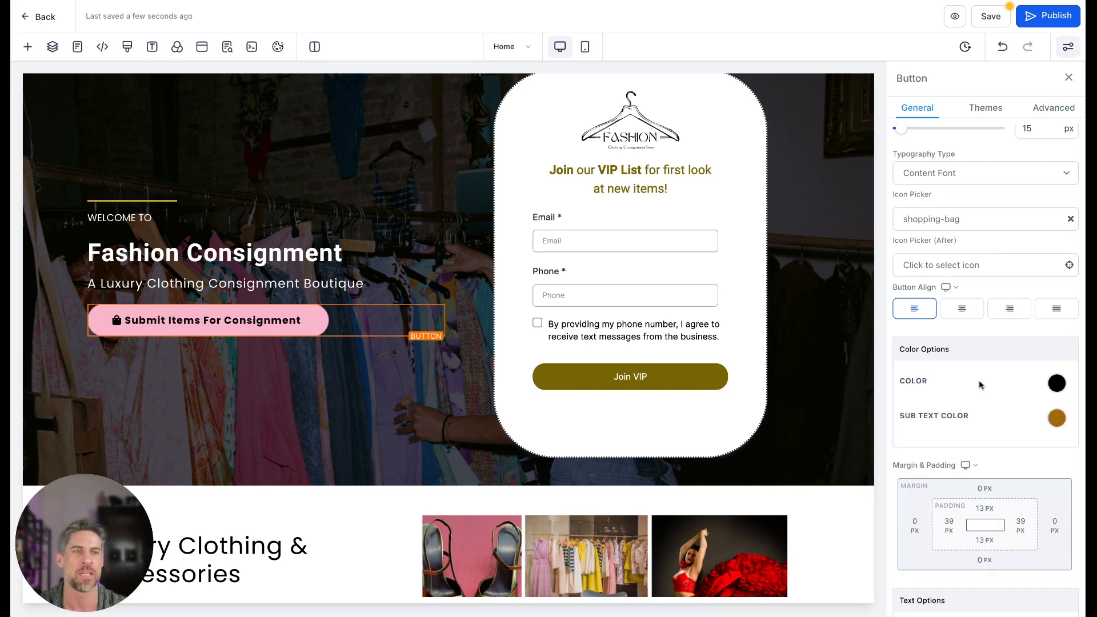
Start adding a custom text colour for the hero button, and cancel it
click(1057, 381)
scroll(1057, 382, down, 3)
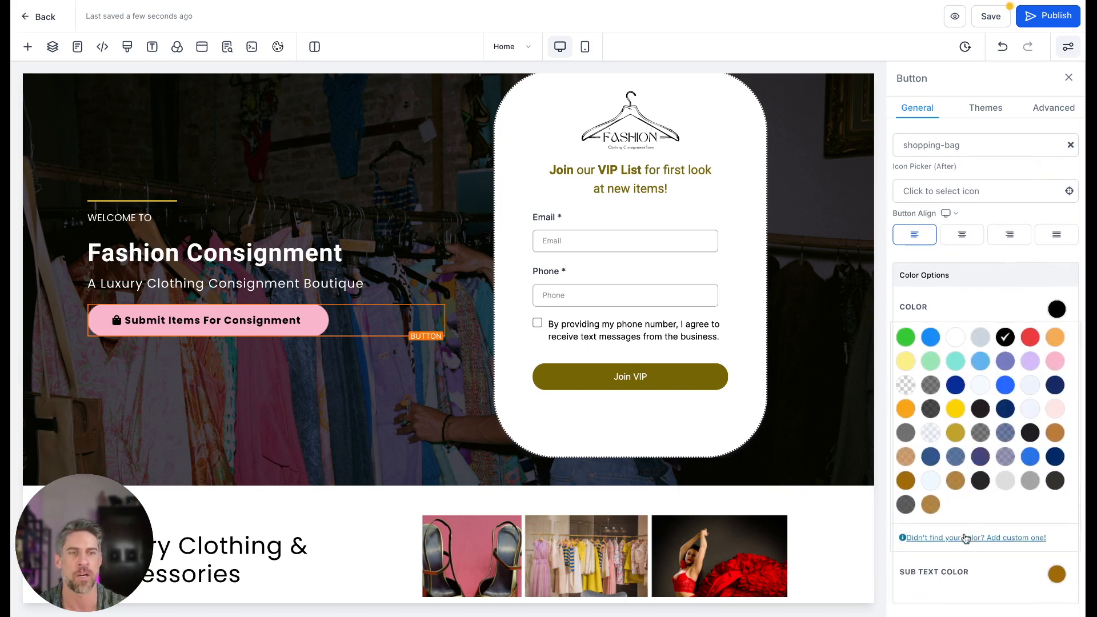
click(966, 537)
scroll(962, 550, down, 2)
click(914, 553)
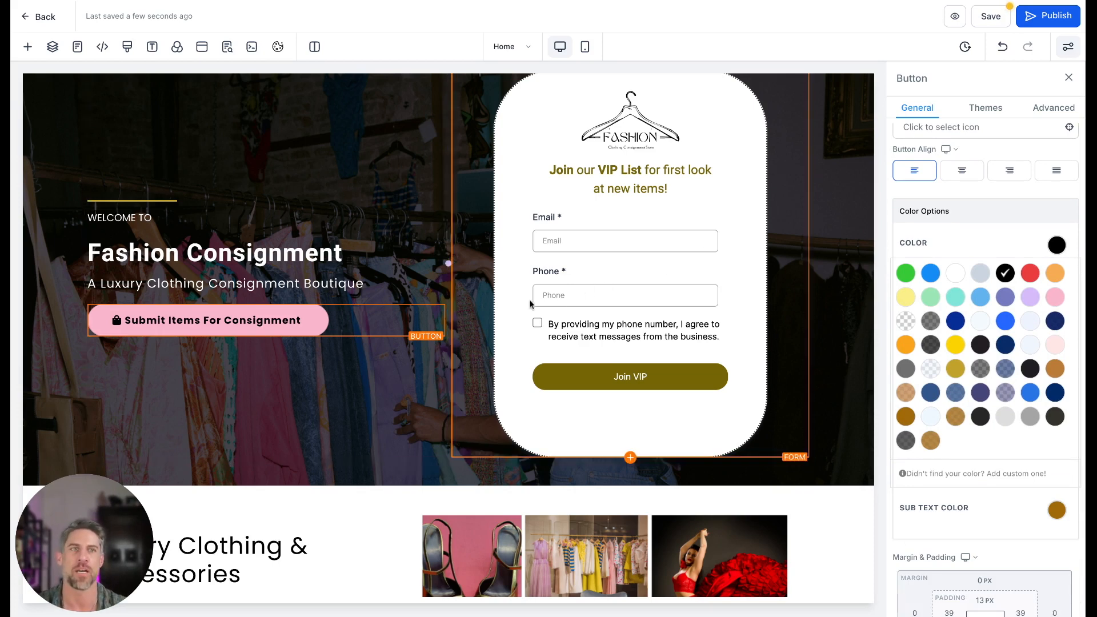
Examine the hero button's advanced settings for effects, shadow, spacing, visibility and border
scroll(971, 217, up, 5)
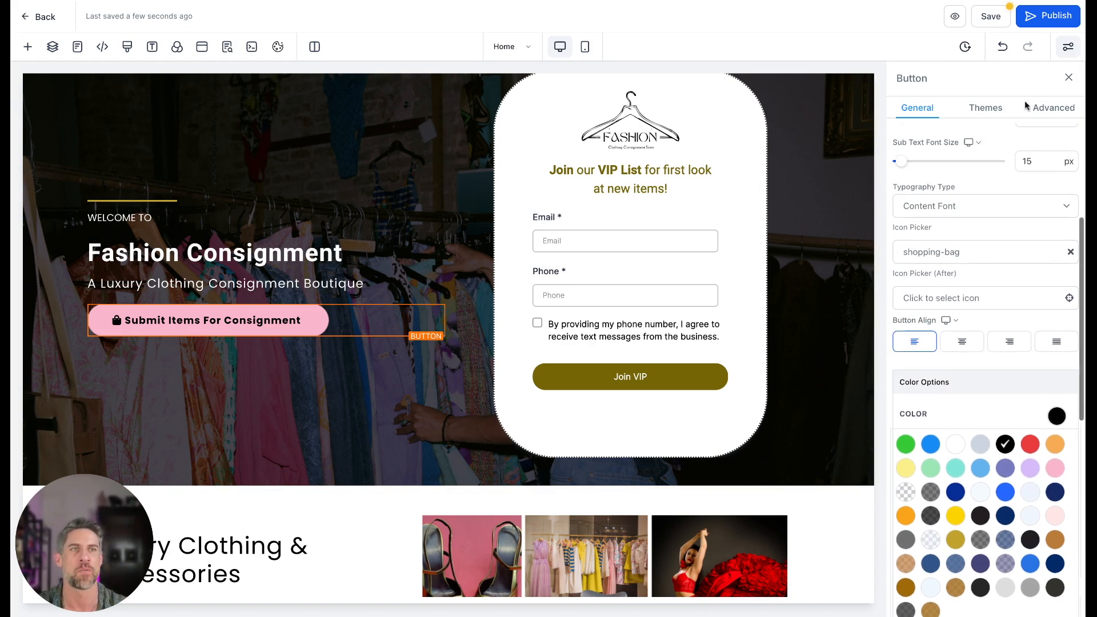
click(1051, 107)
scroll(1005, 231, up, 3)
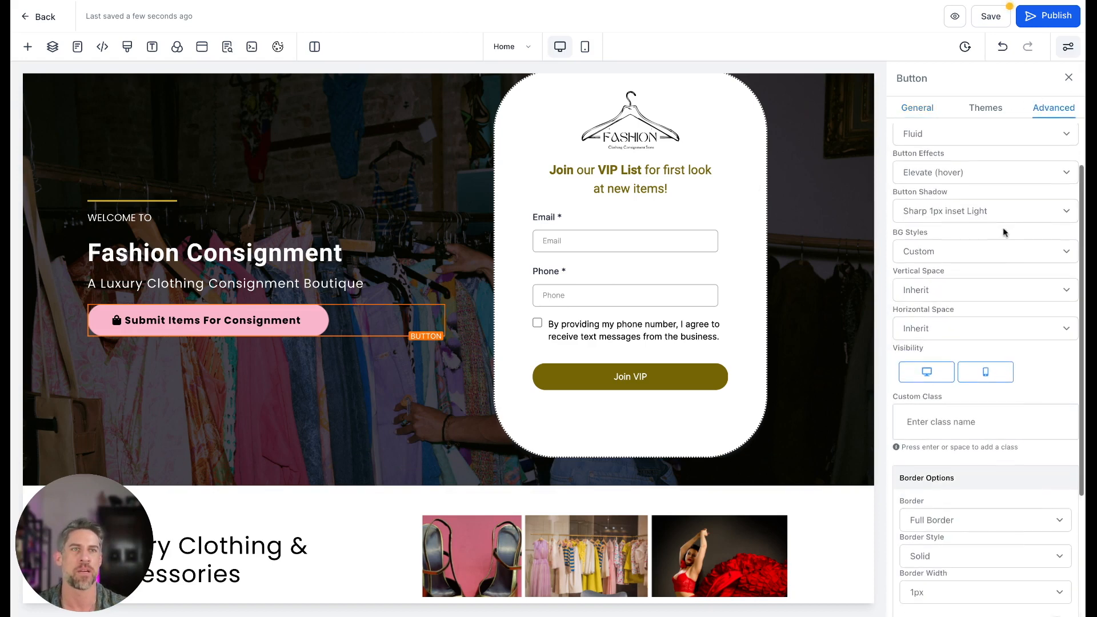
scroll(1004, 232, up, 2)
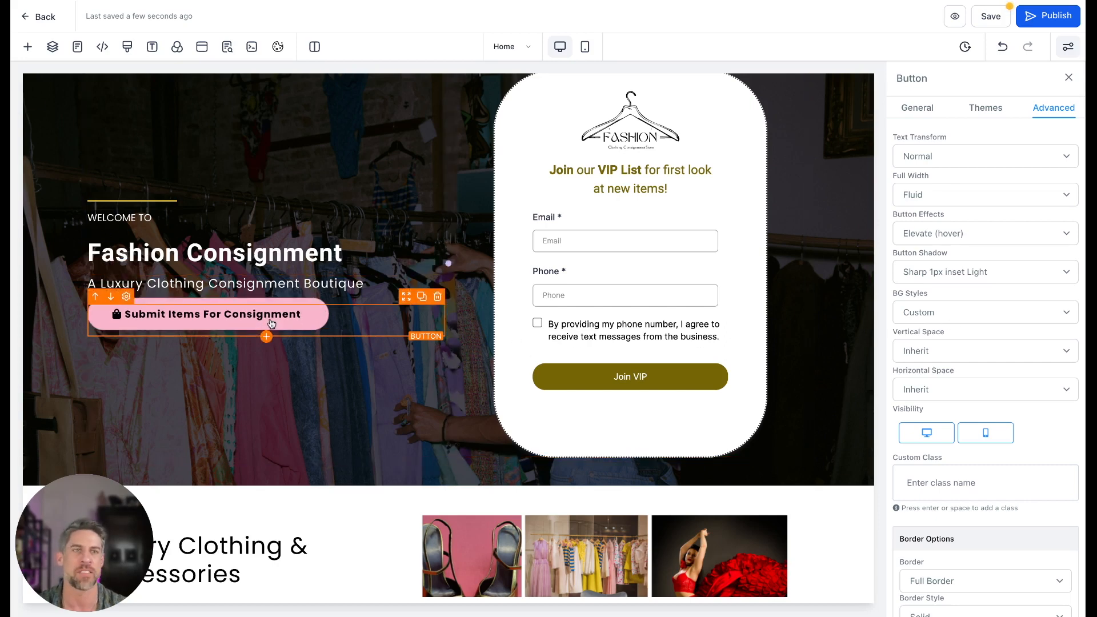
scroll(944, 233, down, 4)
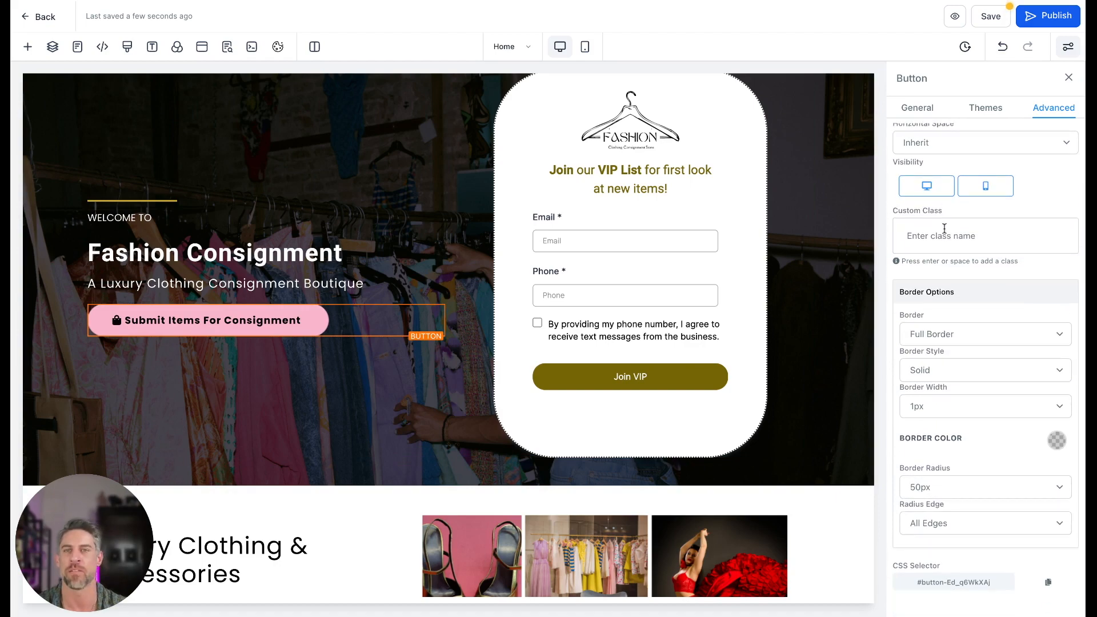
scroll(276, 236, down, 2)
Examine the Submit Items For Consignment button under Luxury Clothing & Accessories, and review the header and hero above it
scroll(276, 236, down, 6)
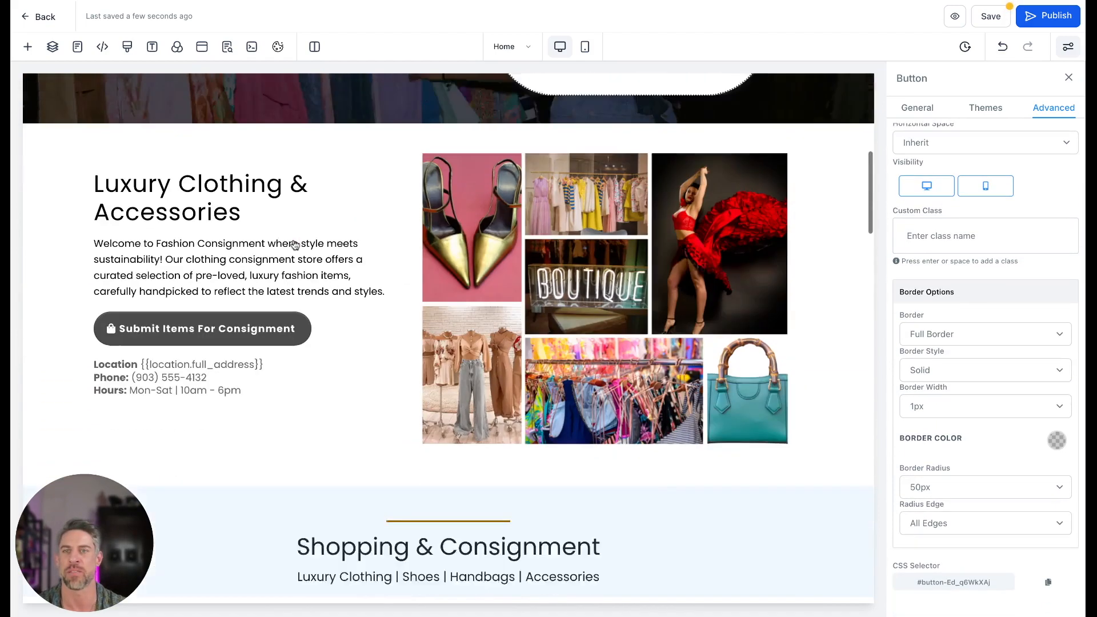
click(234, 262)
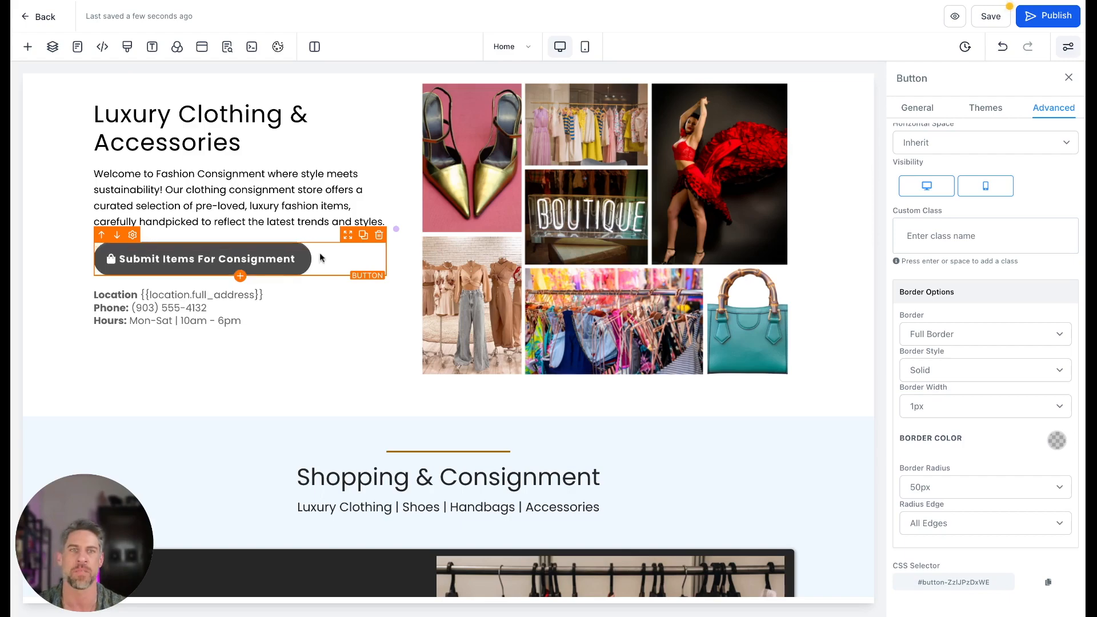
scroll(318, 253, down, 10)
scroll(323, 260, up, 12)
scroll(323, 263, up, 8)
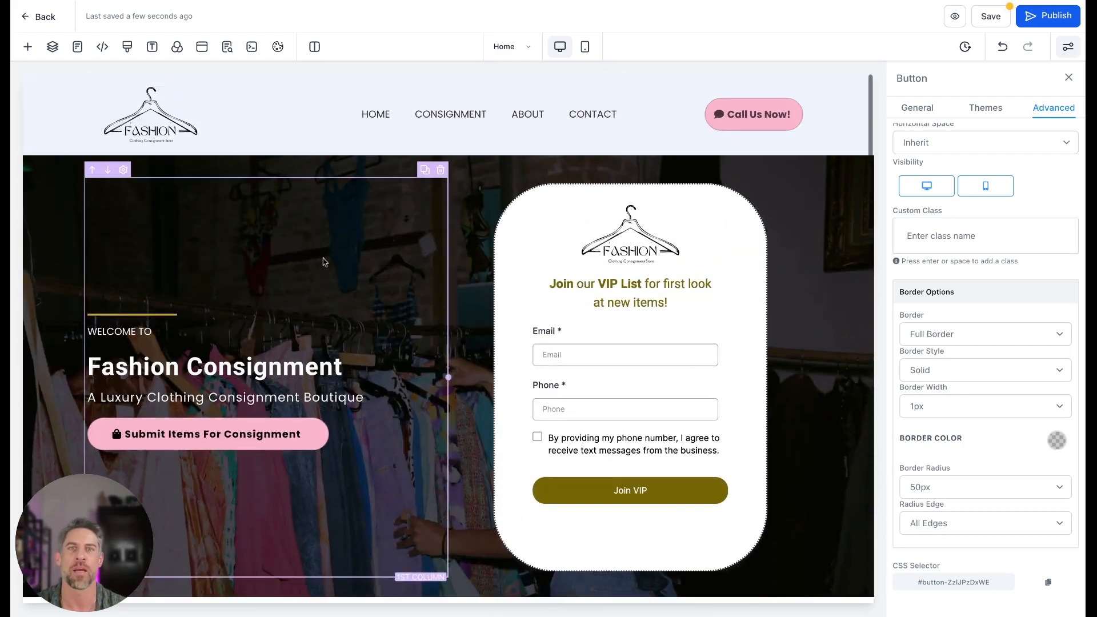
scroll(322, 263, down, 4)
scroll(323, 264, up, 3)
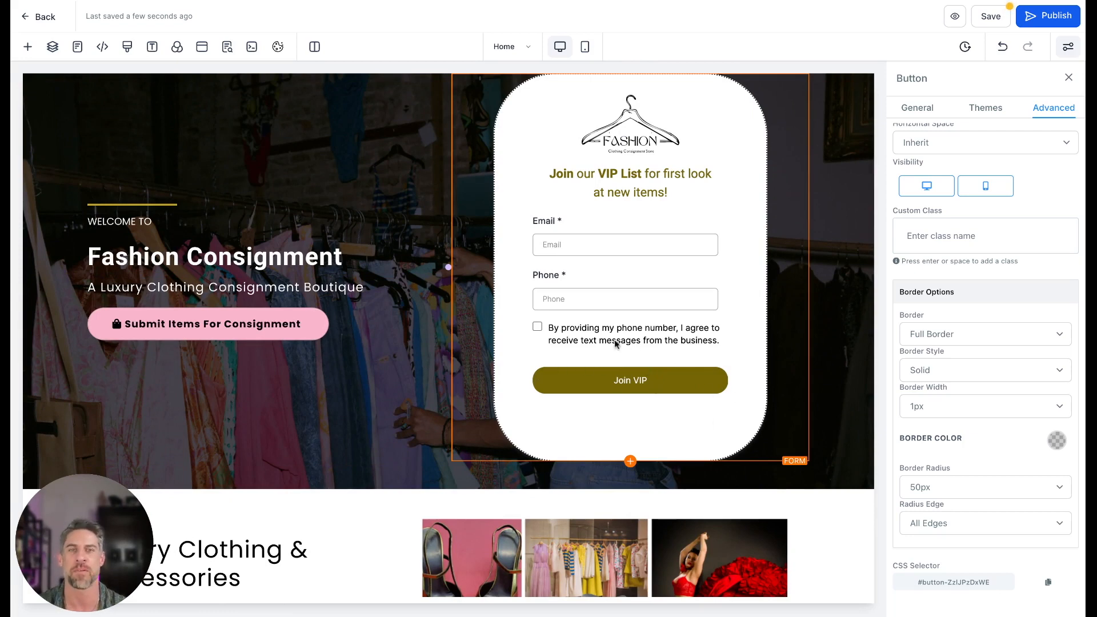
scroll(616, 343, up, 3)
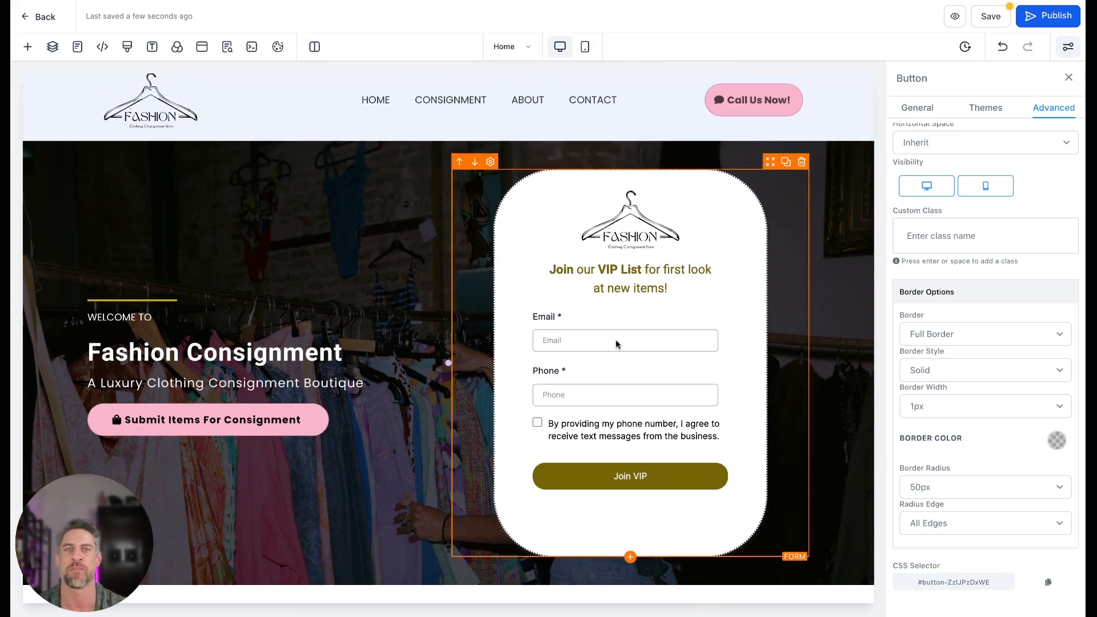
scroll(616, 343, down, 2)
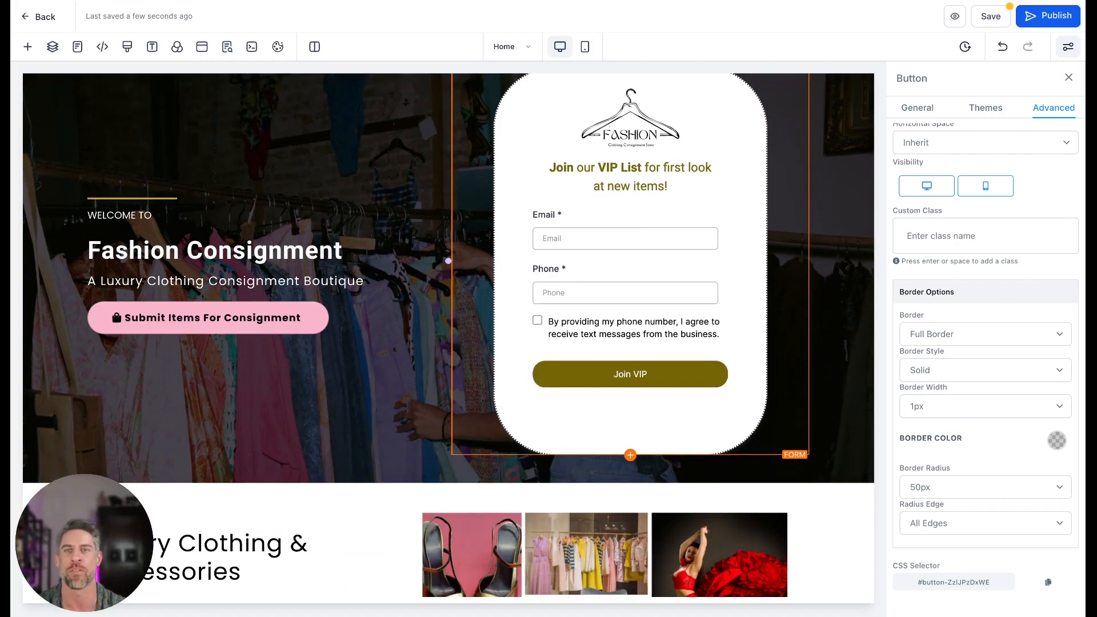
Examine the Luxury Clothing & Accessories section, opening the settings of its image collage, headline and welcome paragraph
scroll(553, 285, down, 5)
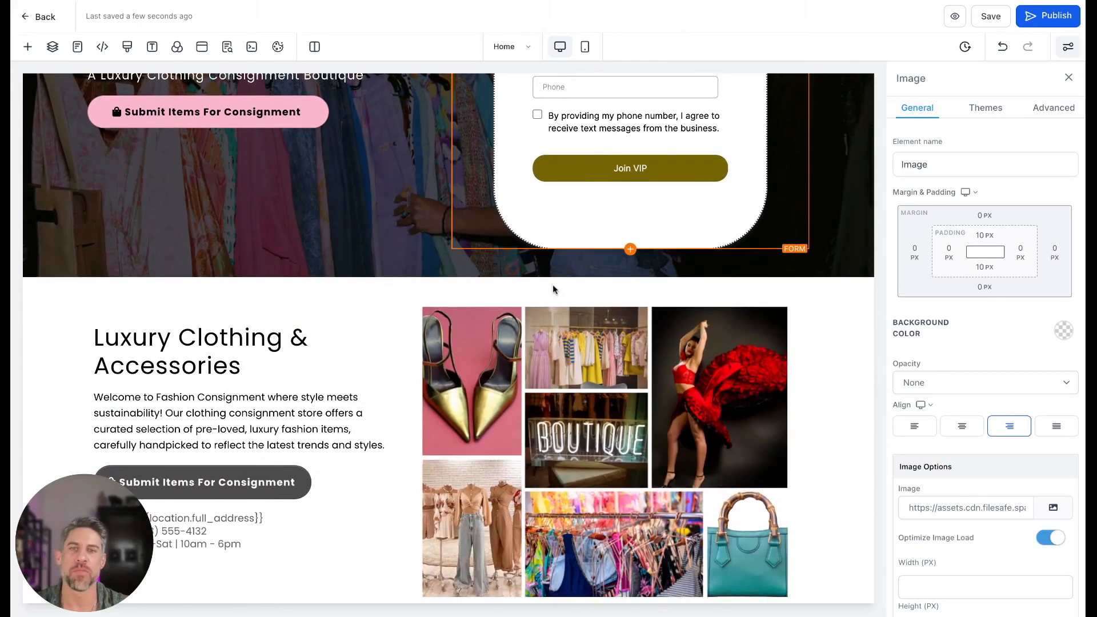
scroll(396, 312, down, 2)
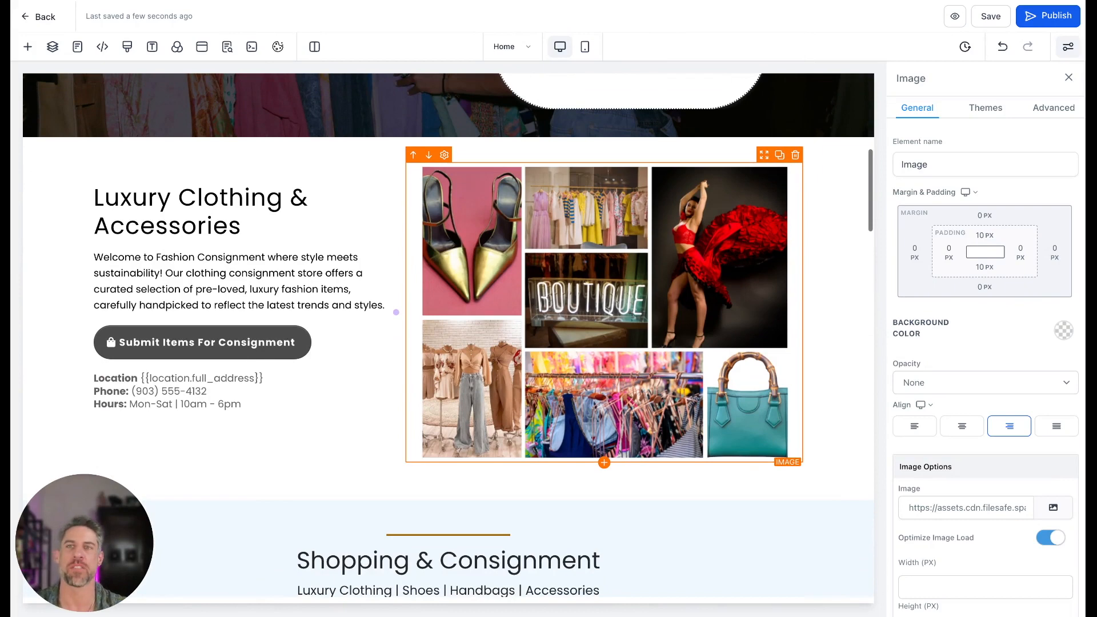
click(151, 213)
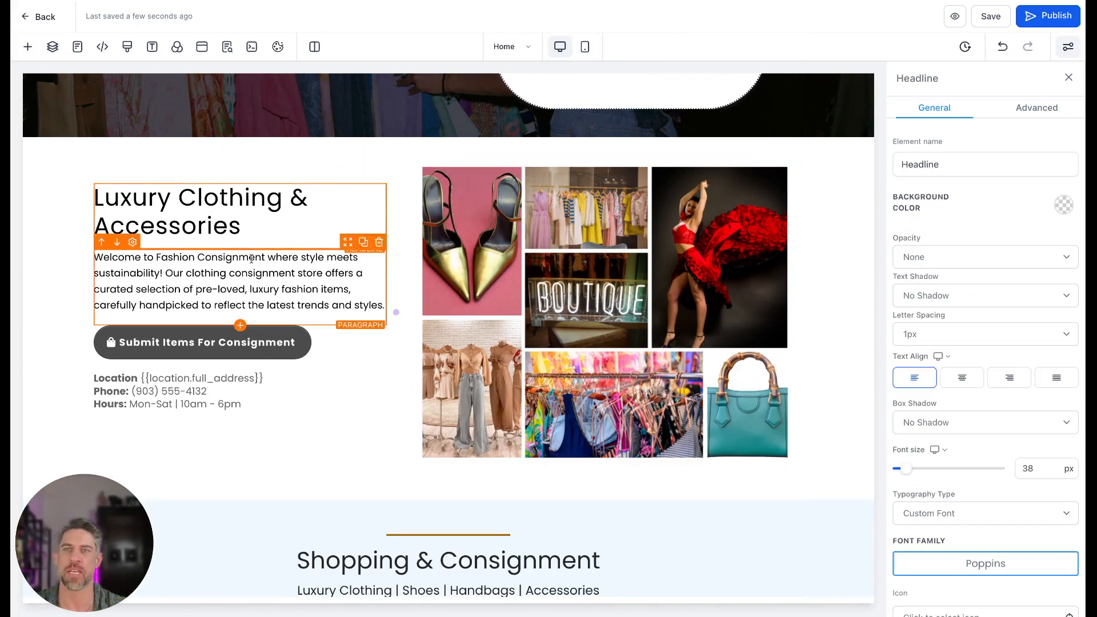
click(277, 287)
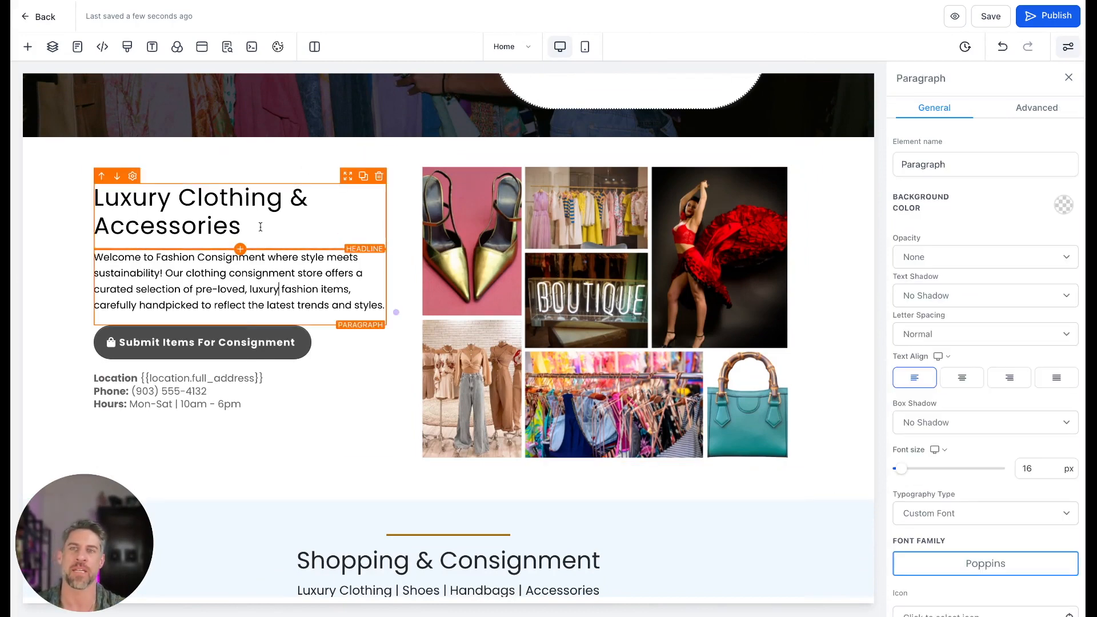
scroll(289, 291, up, 5)
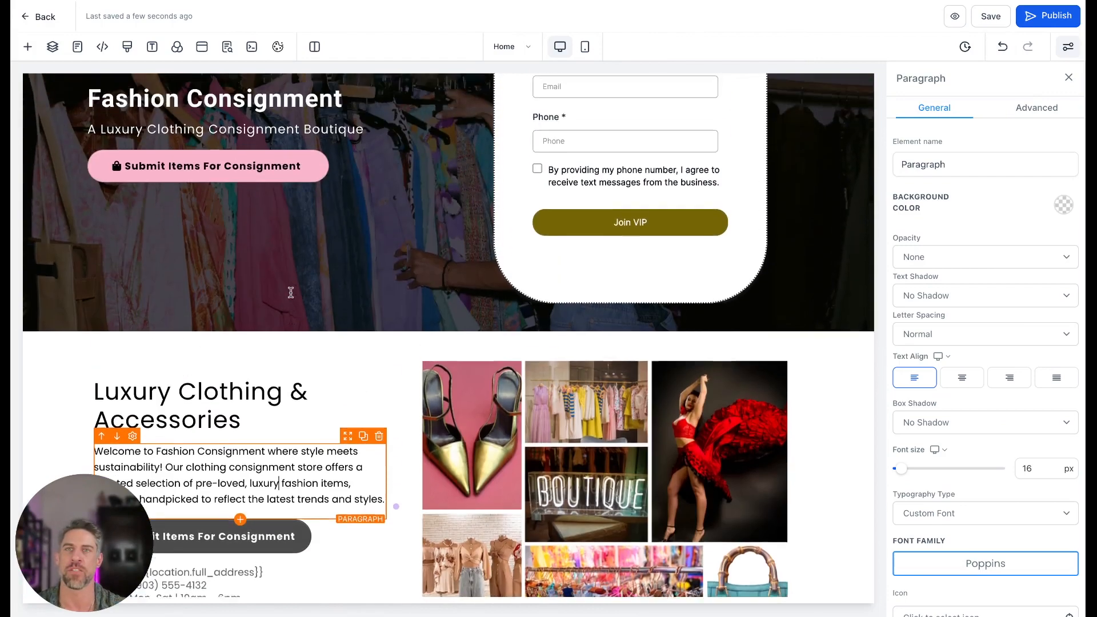
scroll(282, 291, down, 3)
scroll(281, 291, down, 2)
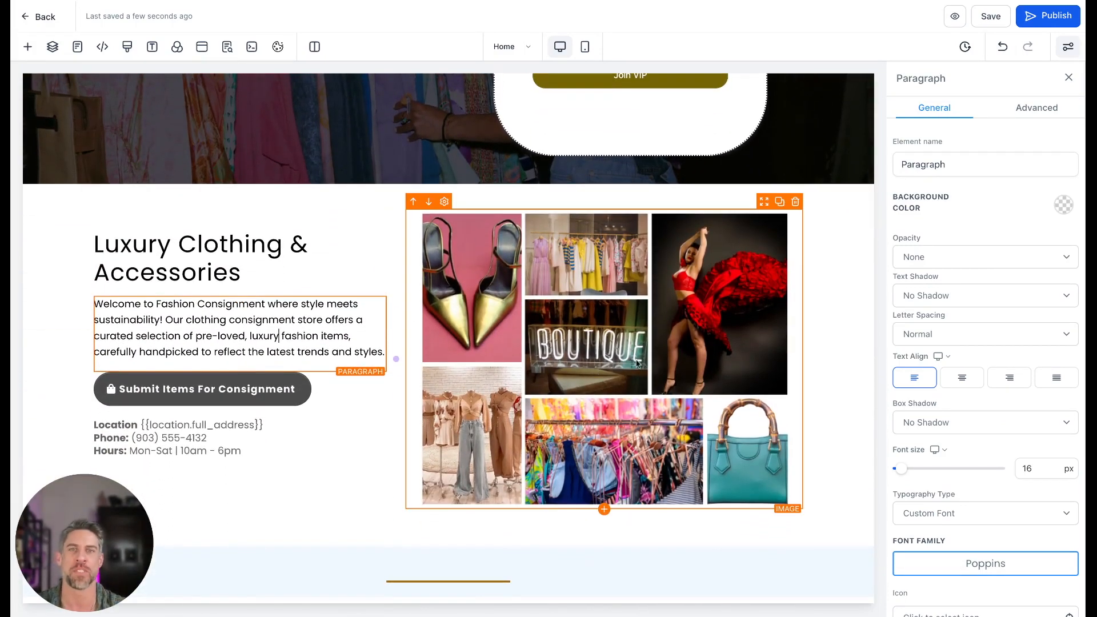
Replace the image collage beside the Luxury Clothing & Accessories text with 7.png from the Clothing Consignment media folder
scroll(857, 359, up, 3)
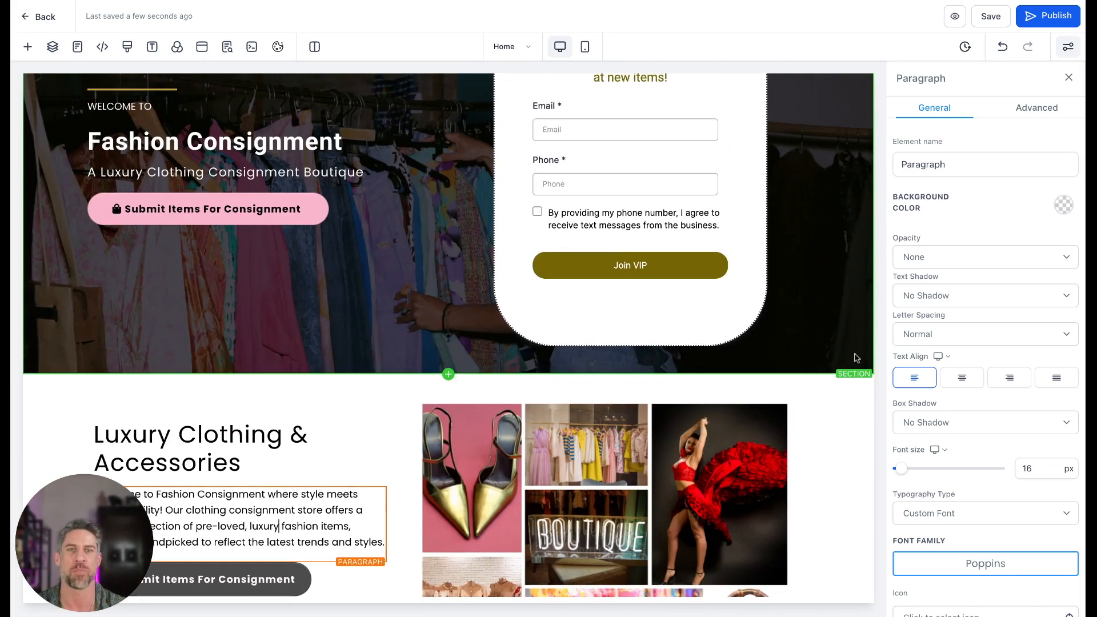
scroll(856, 358, down, 4)
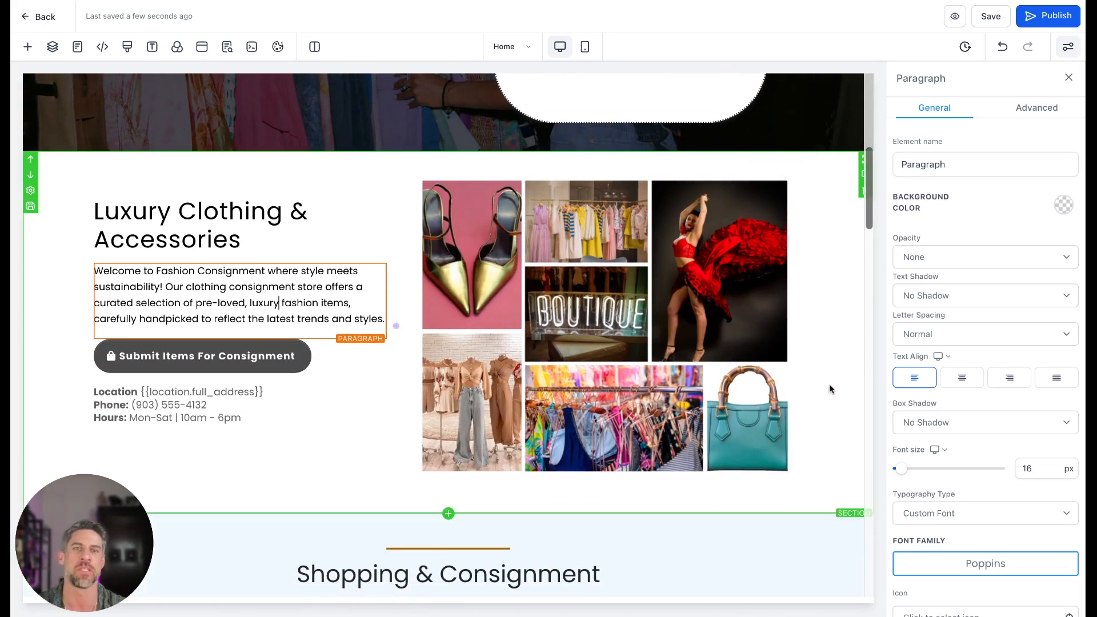
click(795, 394)
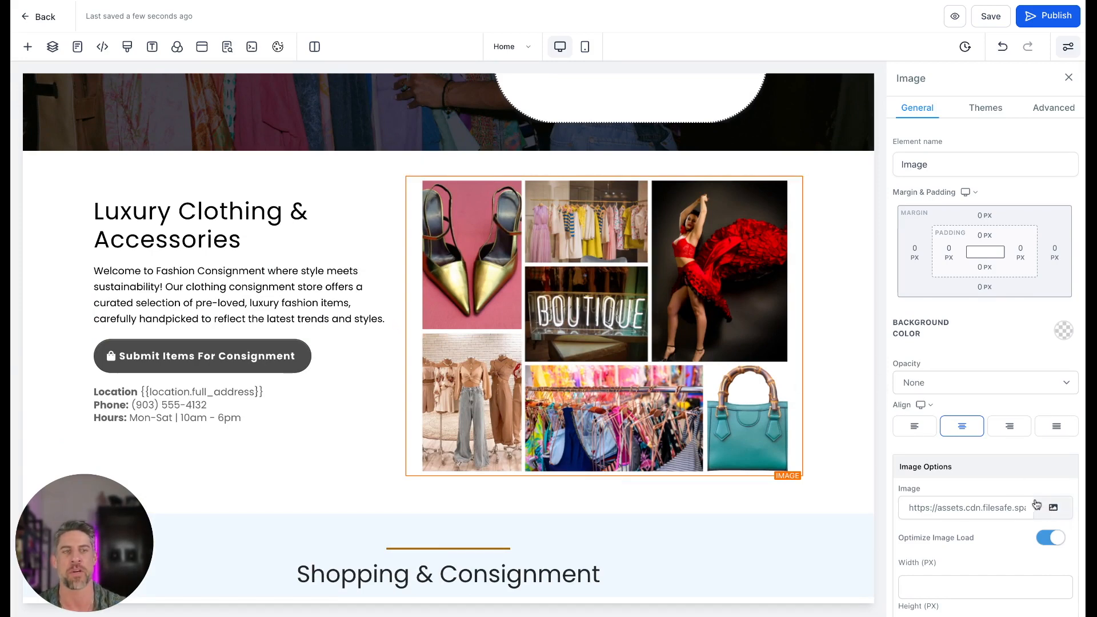
scroll(971, 357, down, 1)
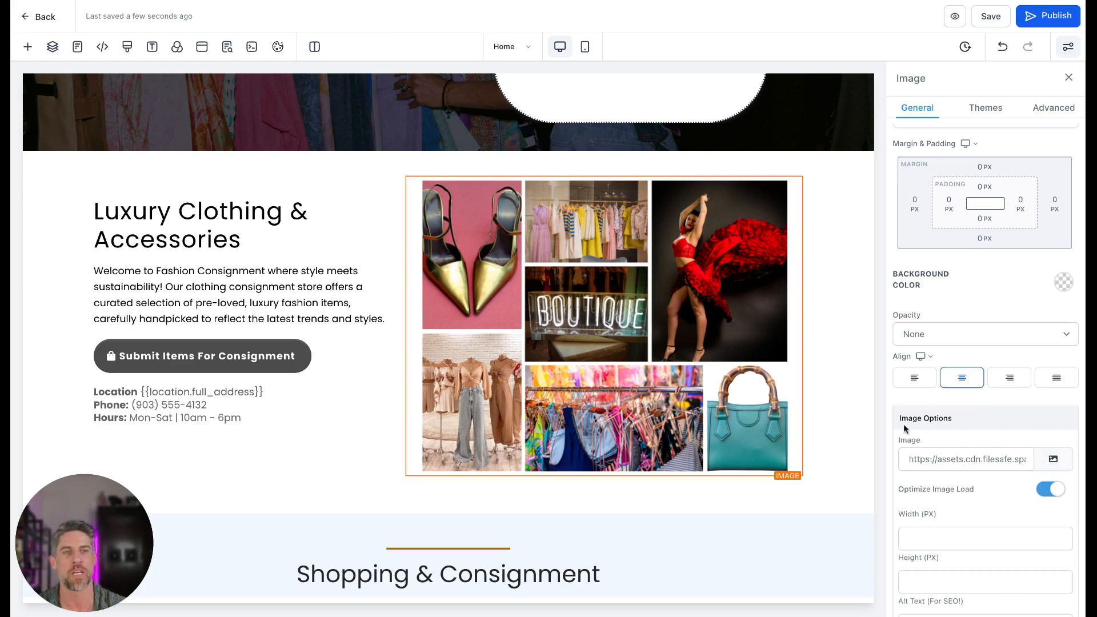
click(1053, 460)
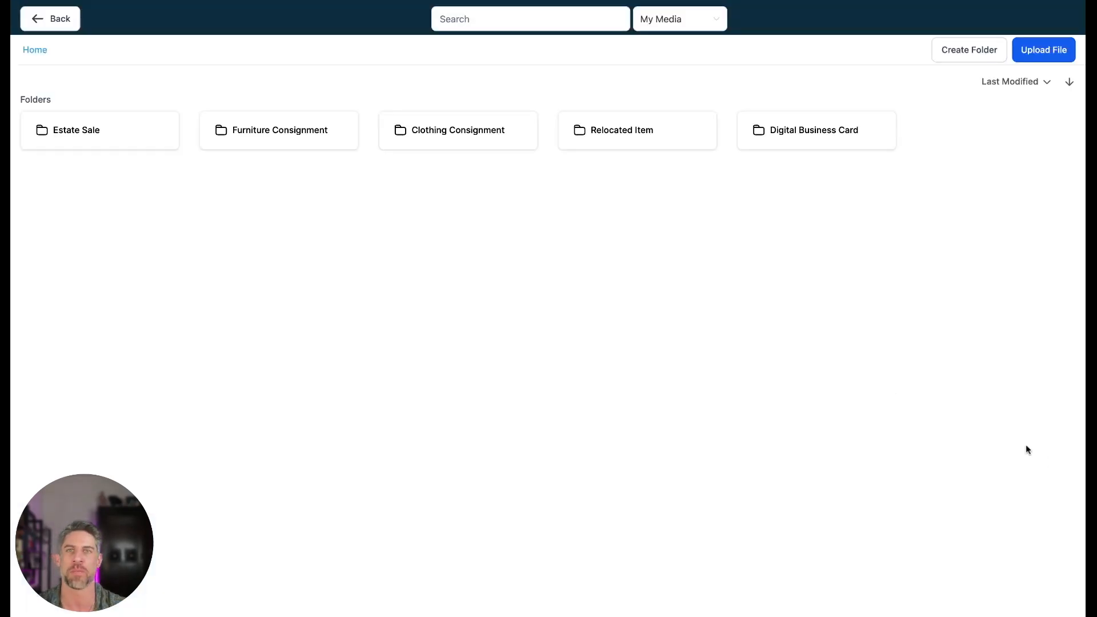
click(413, 131)
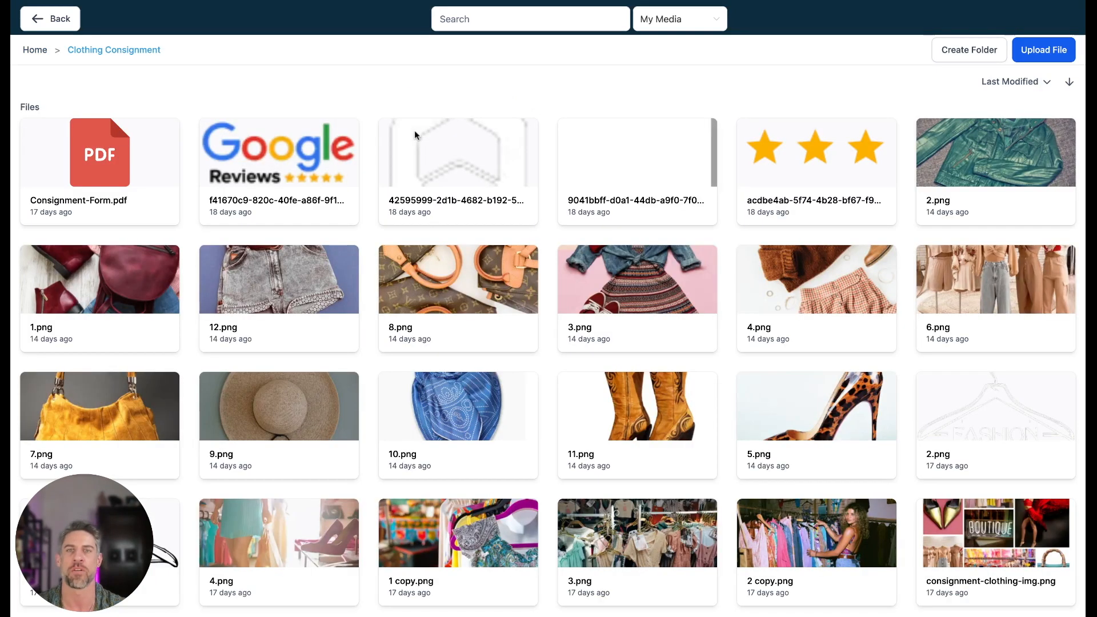
scroll(682, 304, down, 2)
scroll(681, 304, down, 2)
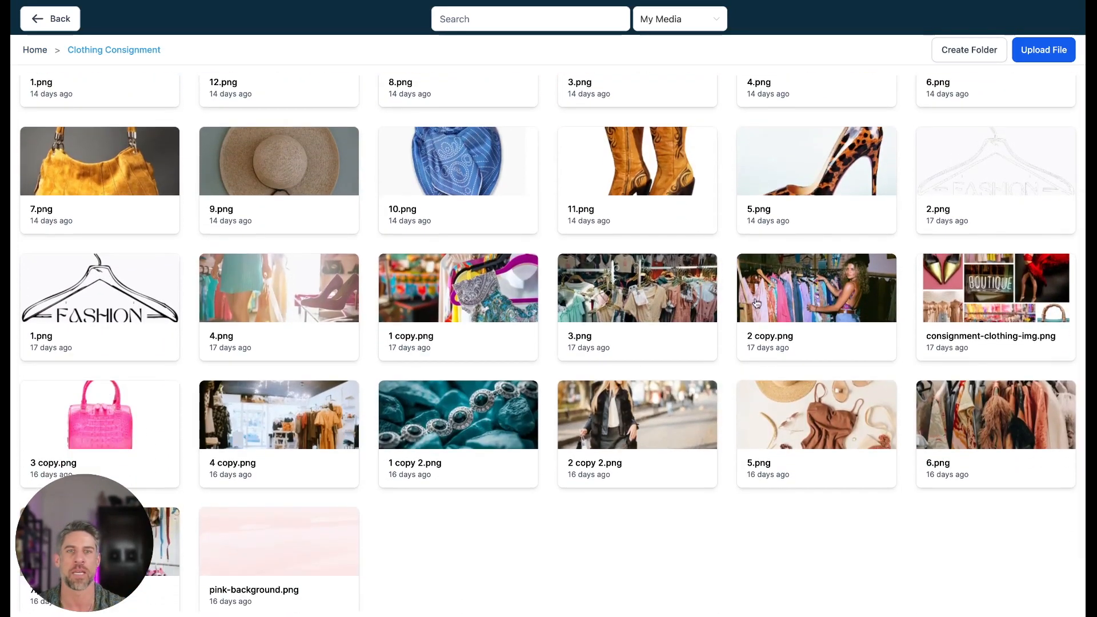
scroll(335, 354, up, 2)
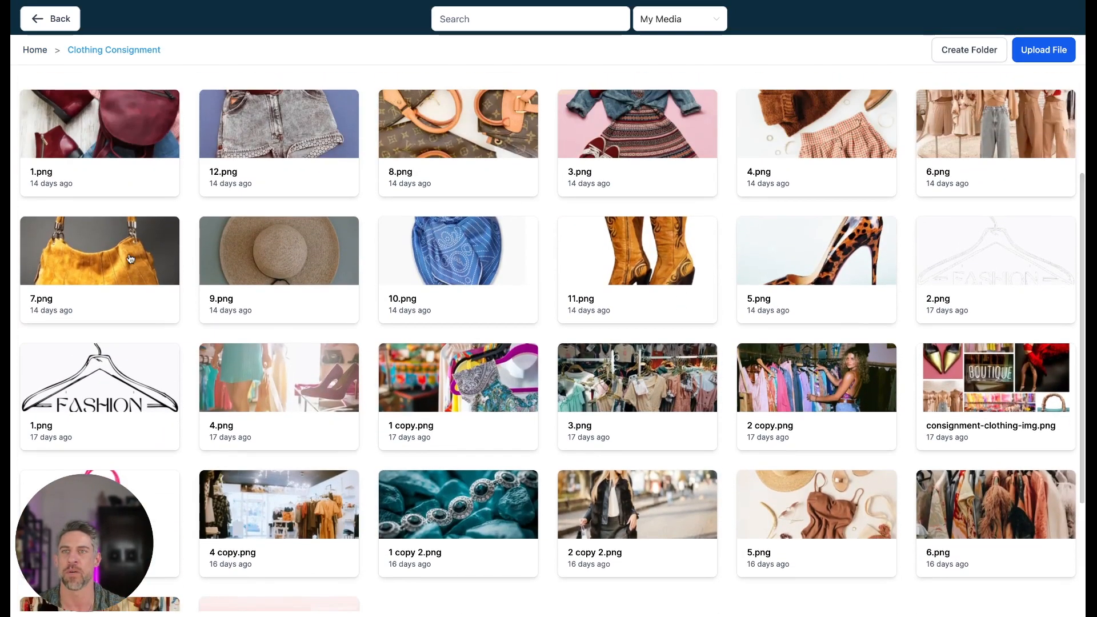
click(50, 19)
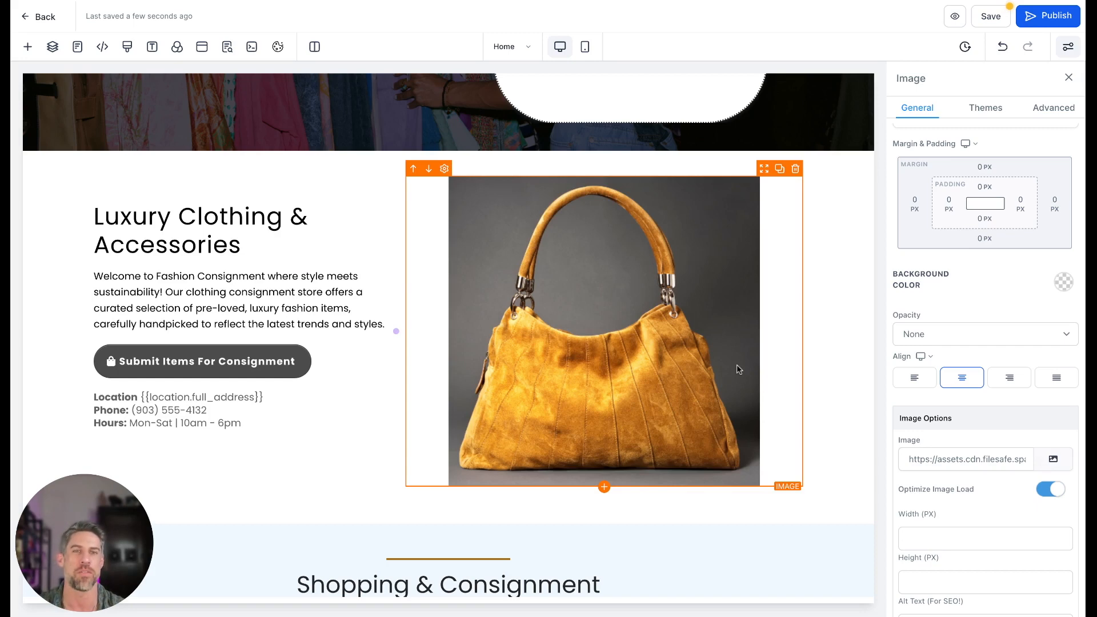
Set the Luxury Clothing & Accessories image back to consignment-clothing-img.png from the Clothing Consignment media folder
click(1054, 461)
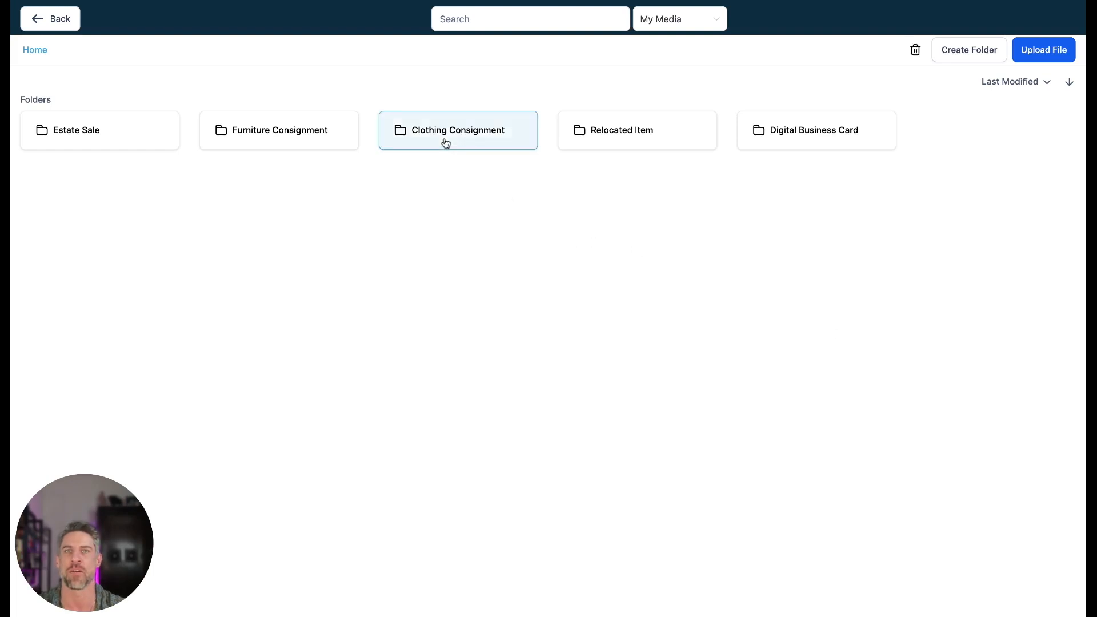
click(443, 142)
scroll(932, 449, down, 1)
scroll(932, 449, down, 3)
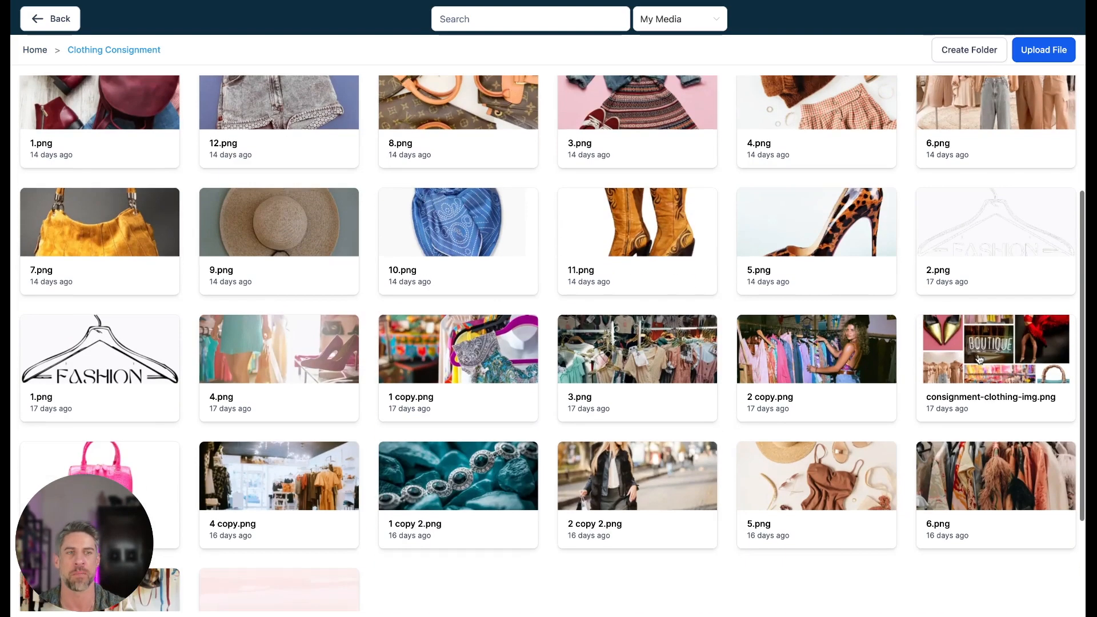
click(931, 449)
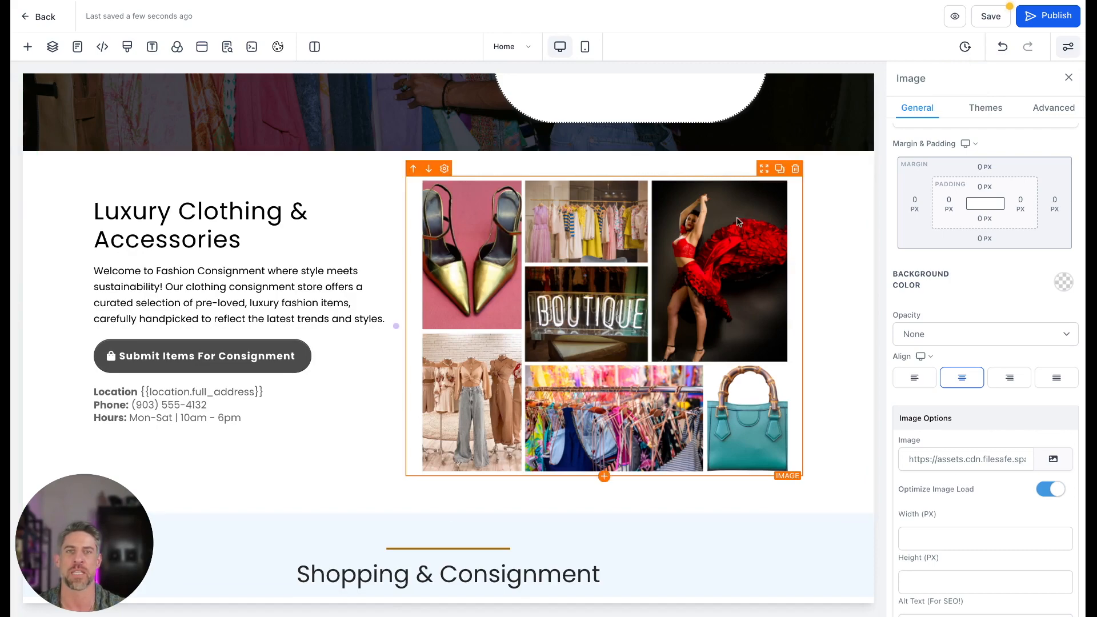
Examine the Shopping & Consignment section with its Designer Fashion and Luxury Handbags blocks
scroll(737, 221, down, 7)
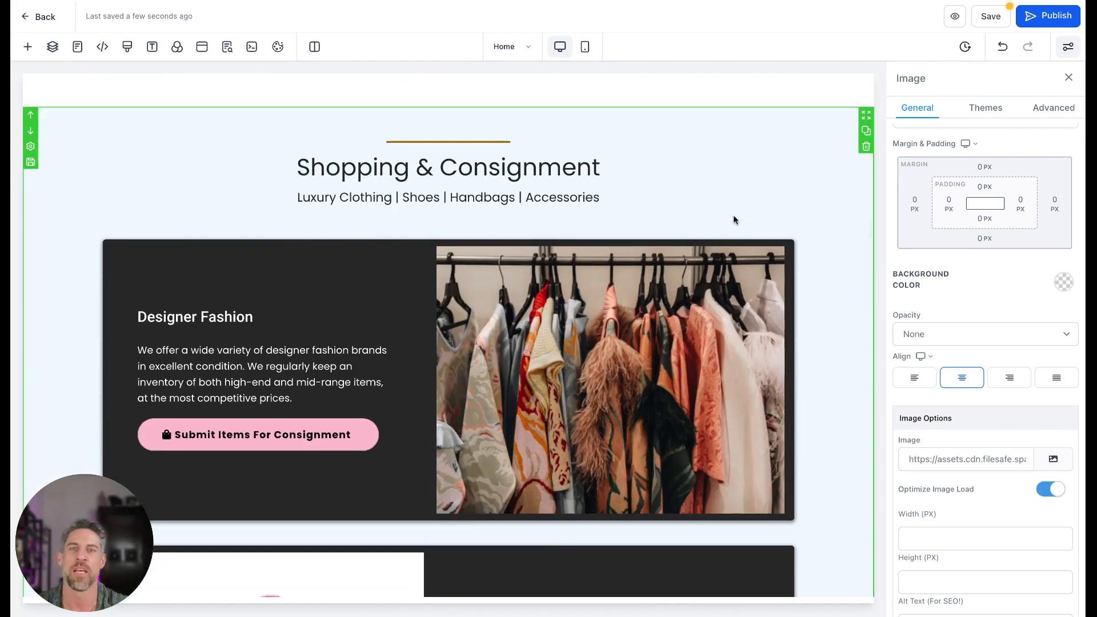
scroll(733, 219, down, 2)
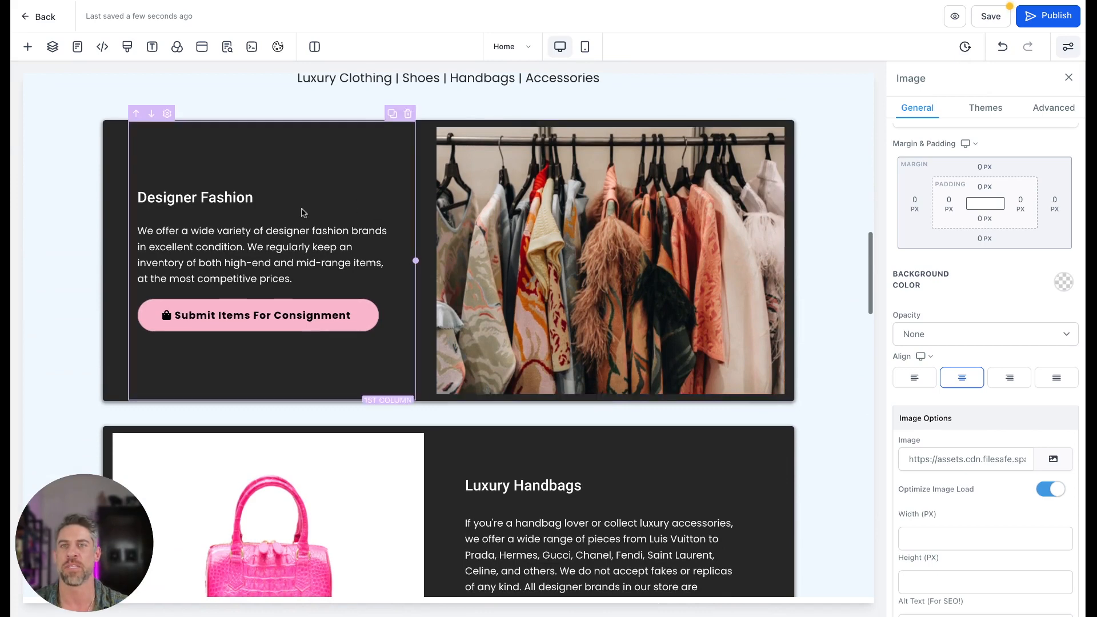
scroll(566, 240, down, 1)
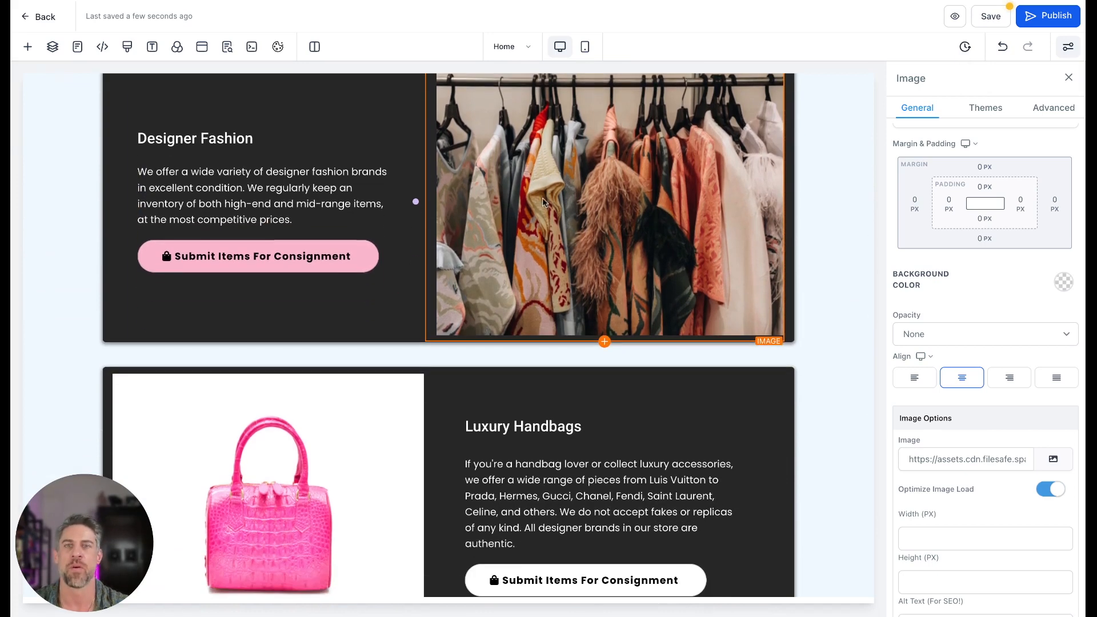
scroll(544, 203, down, 2)
scroll(407, 320, down, 3)
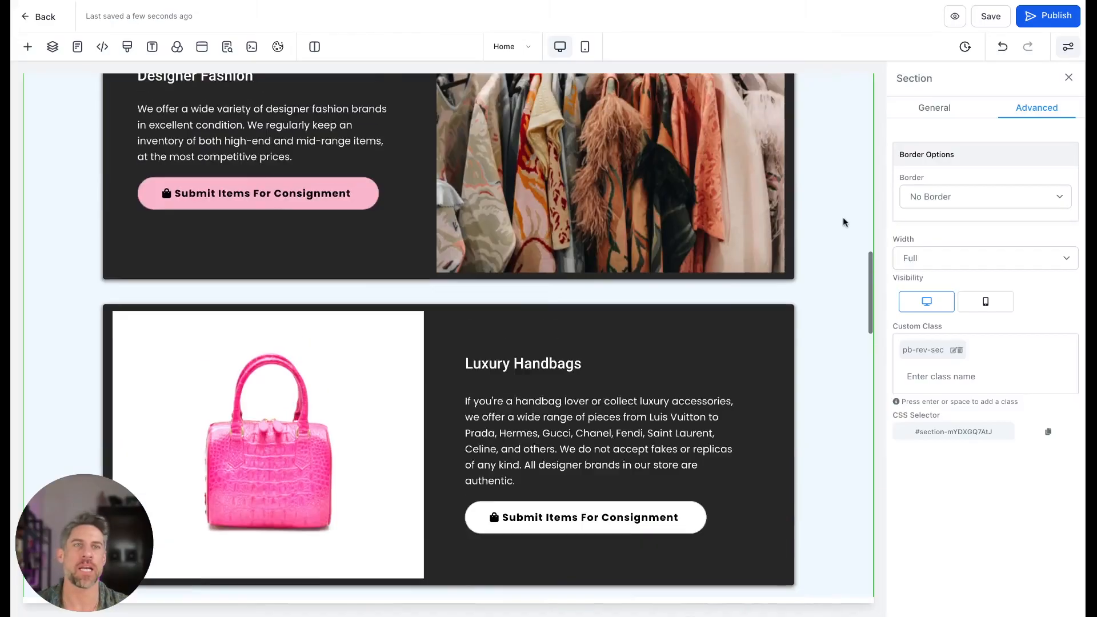
scroll(839, 222, up, 1)
scroll(838, 222, up, 2)
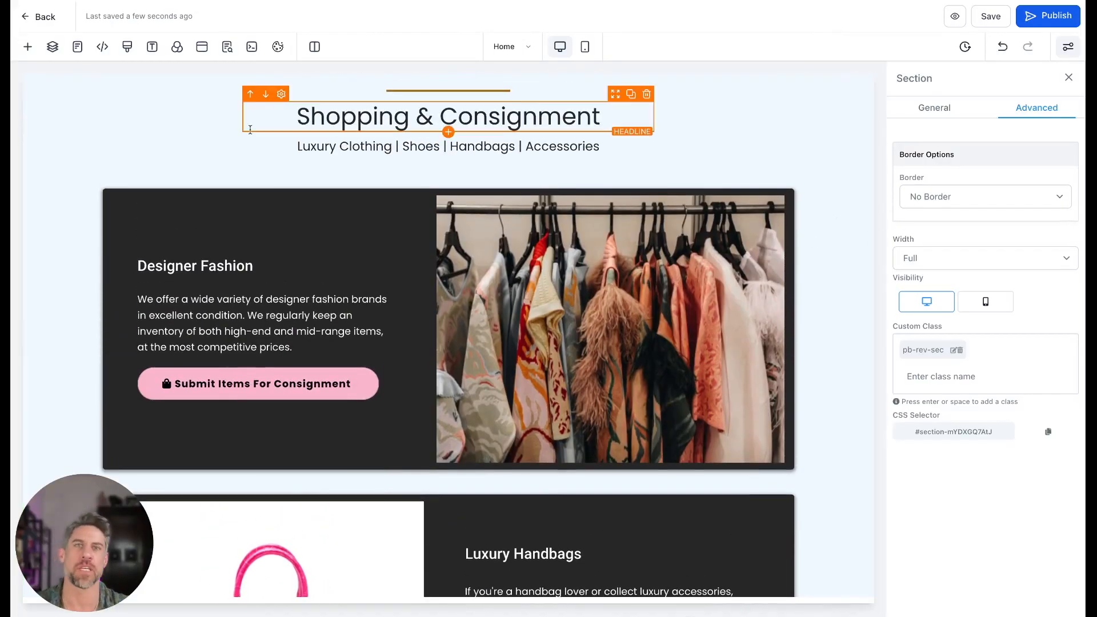
Try light pink, bright blue and sky blue as the background colour of the Shopping & Consignment section
click(843, 119)
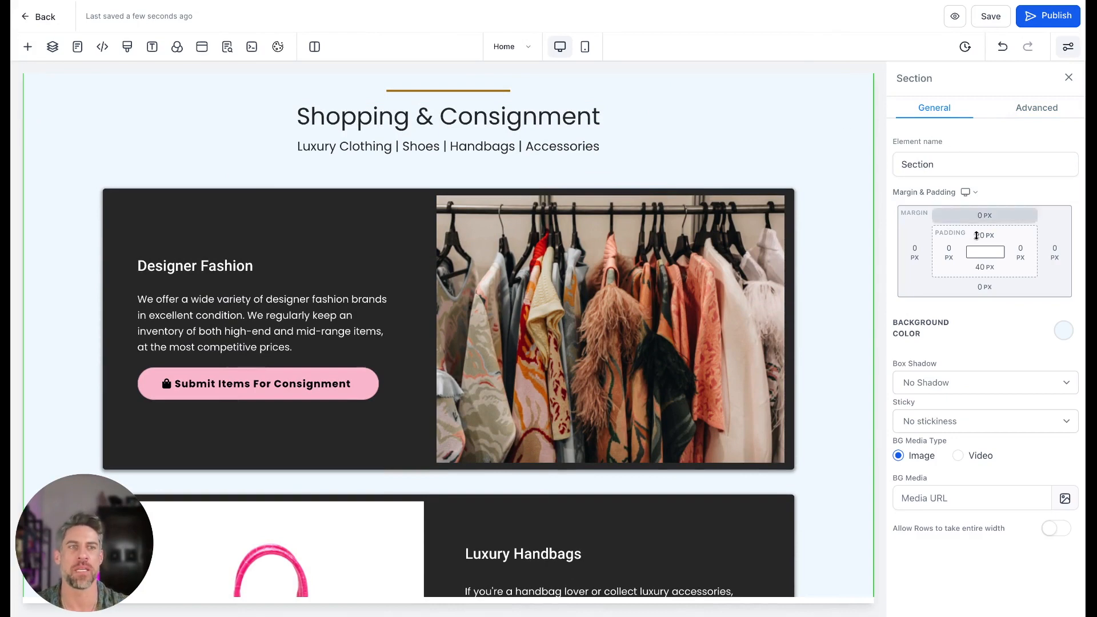
click(1063, 330)
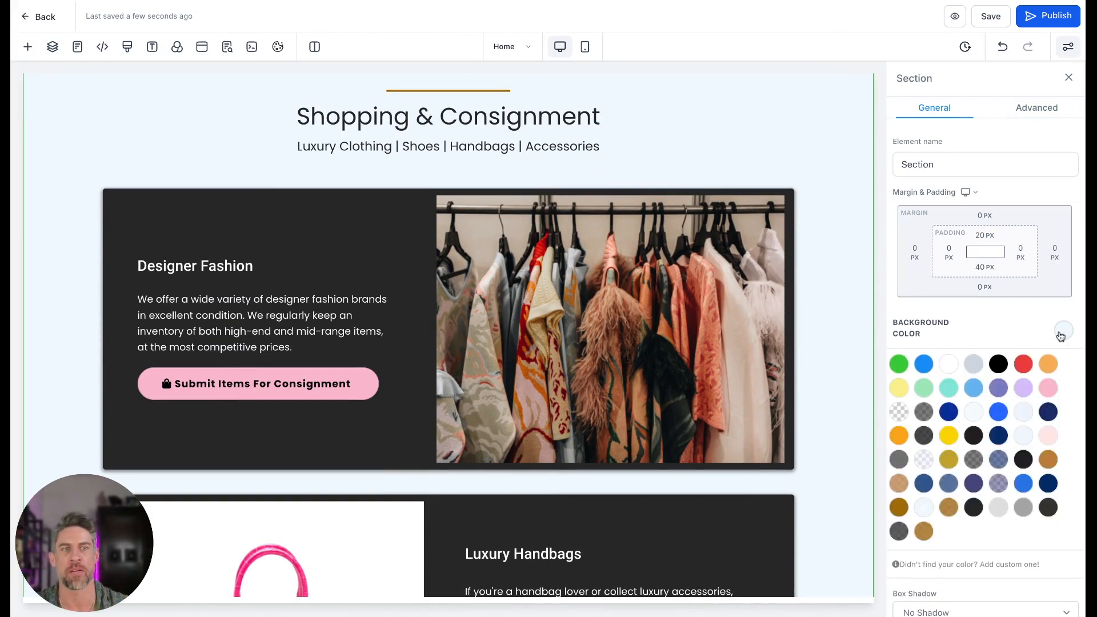
click(1049, 436)
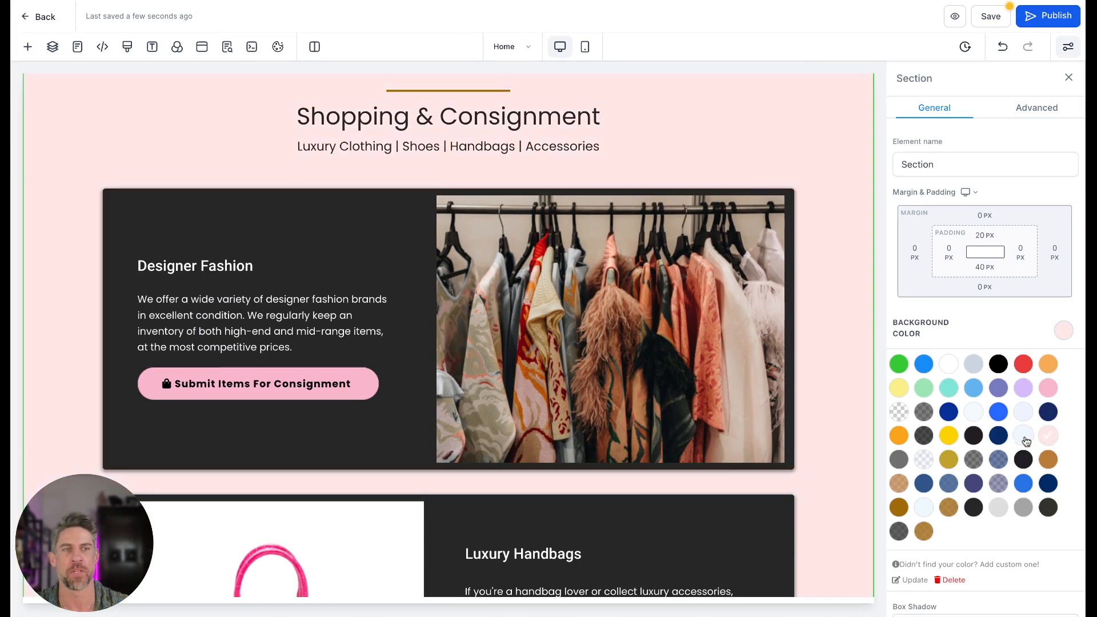
click(998, 412)
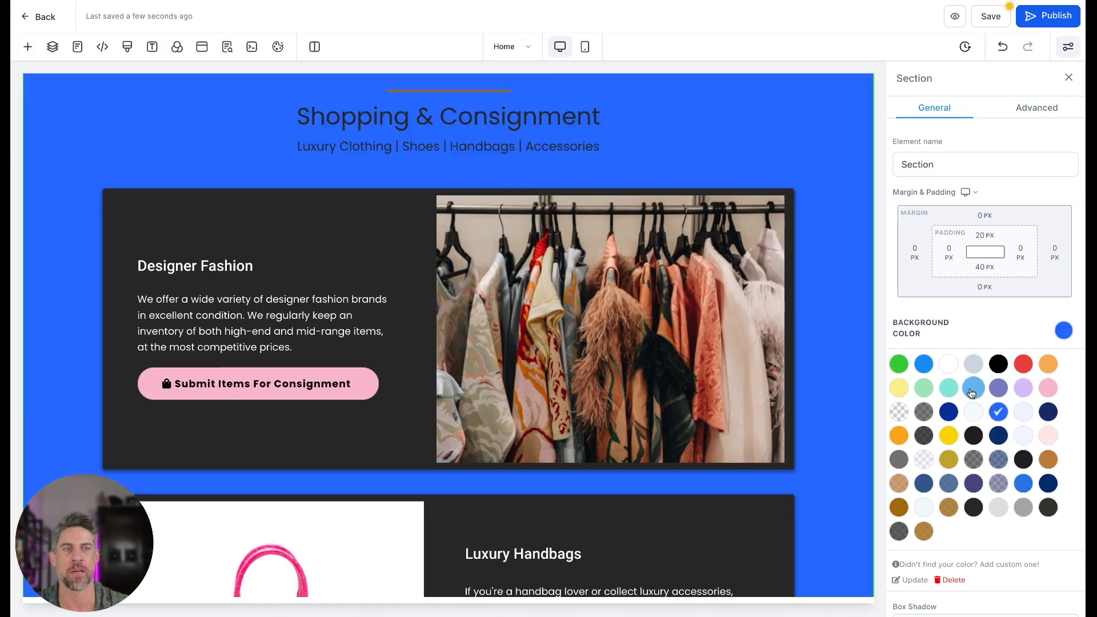
click(973, 388)
Start and cancel a custom background colour, and set the Shopping & Consignment section's background to a pale blue swatch
scroll(993, 455, down, 3)
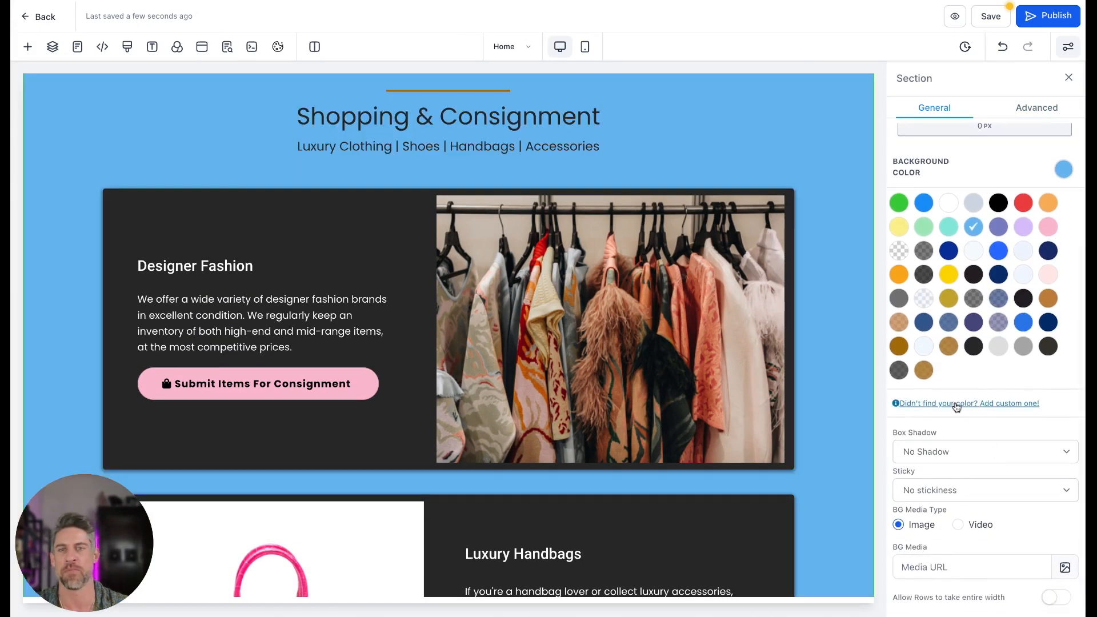
click(957, 403)
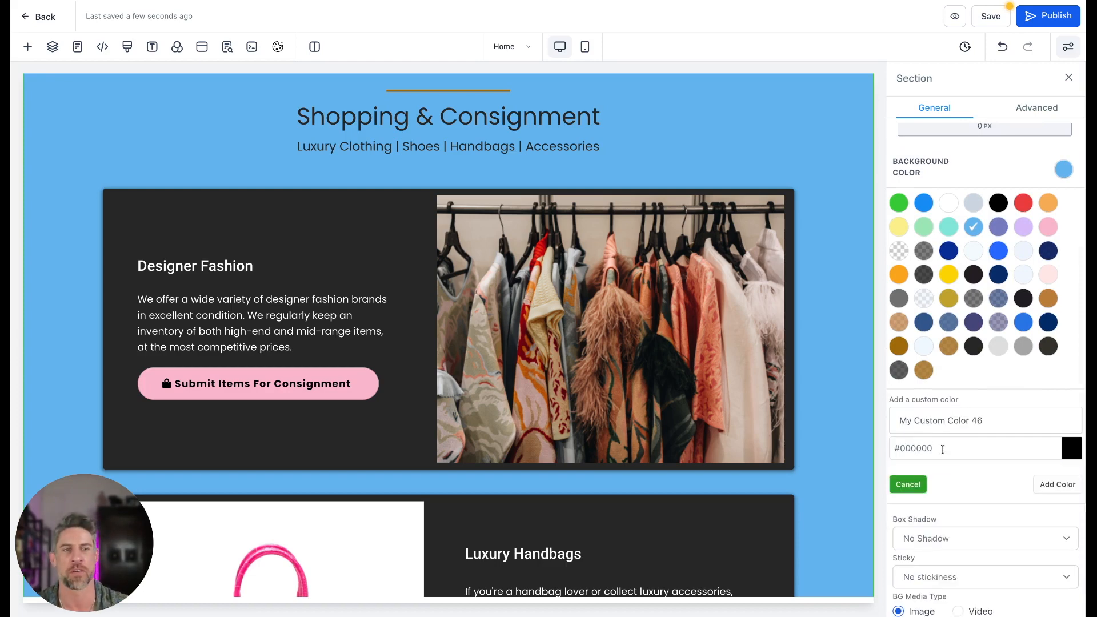
click(900, 485)
click(1033, 255)
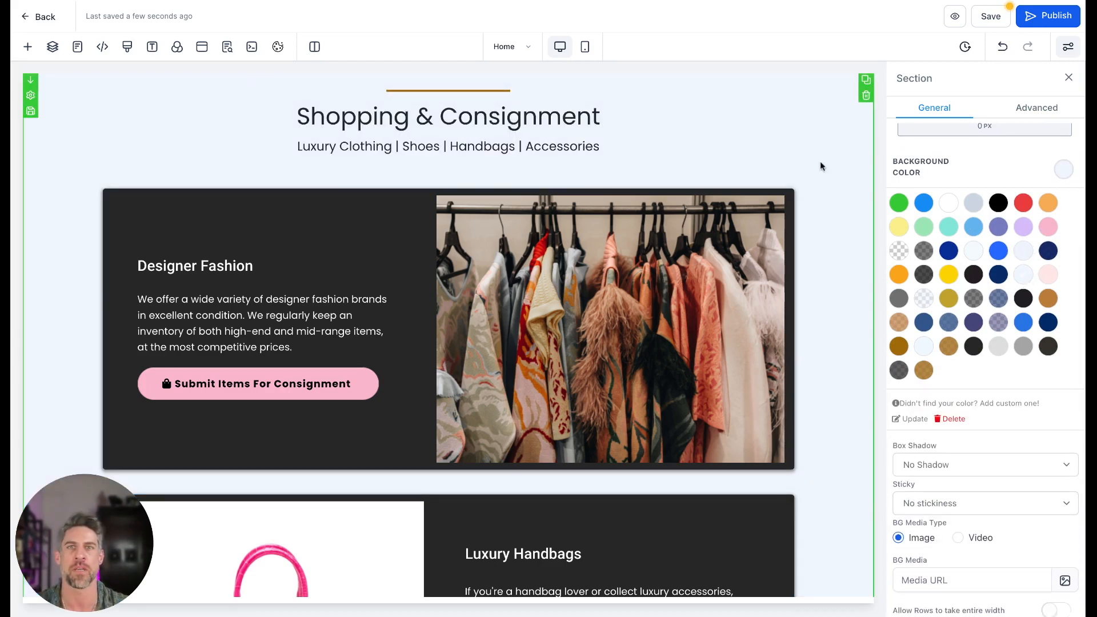
Examine the Accessories and Consigment blocks and the Hear From Our Amazing Shoppers section, opening the testimonial section's settings
scroll(821, 164, down, 8)
scroll(821, 165, down, 10)
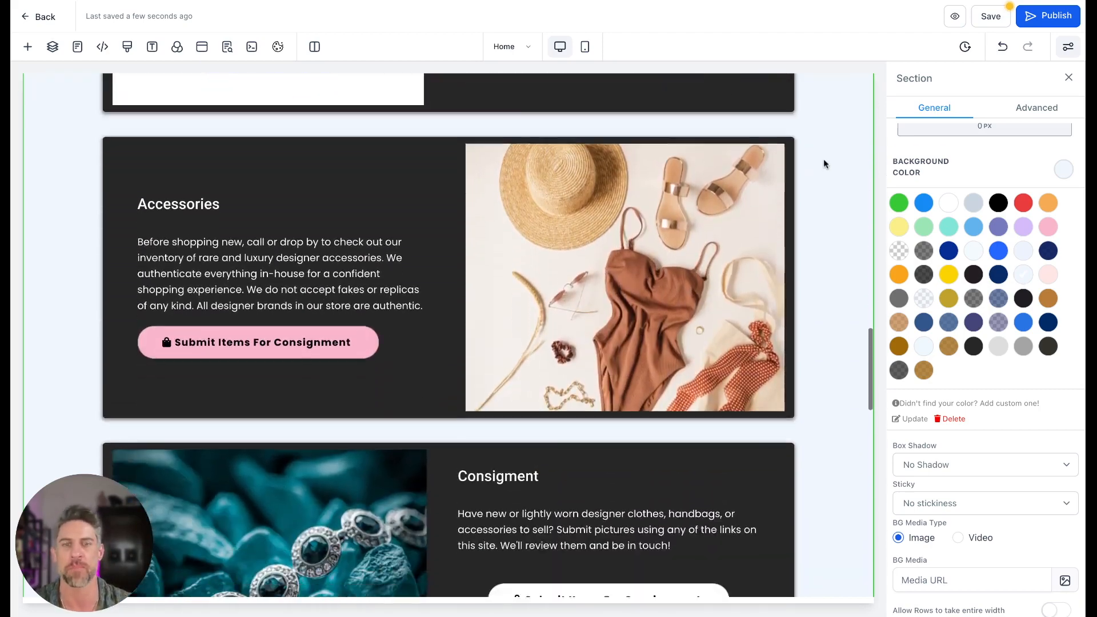
scroll(818, 165, down, 3)
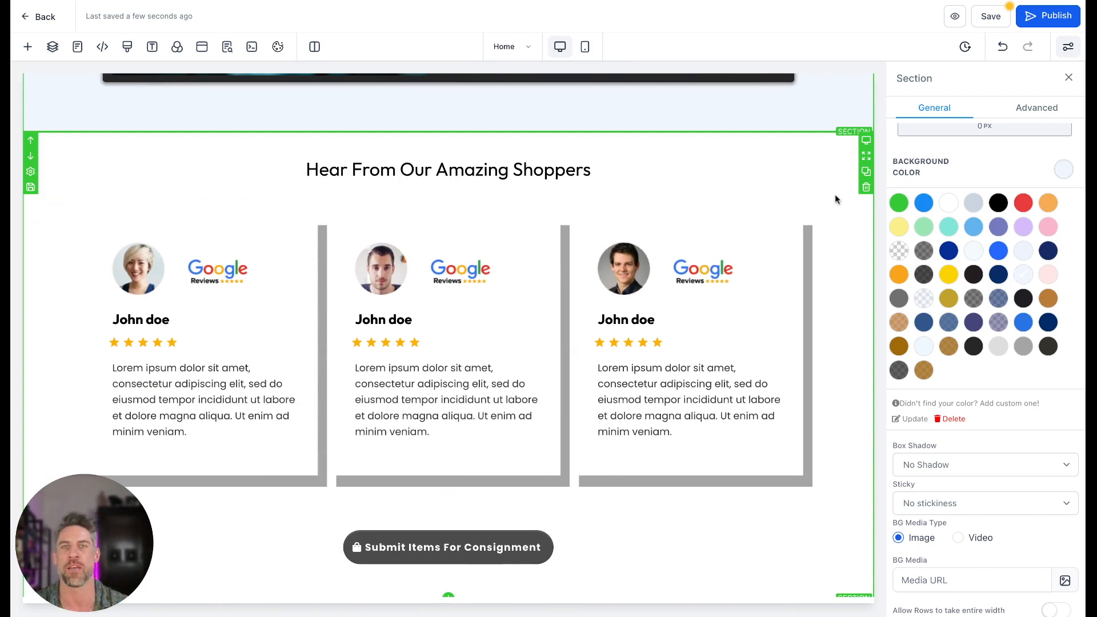
click(834, 197)
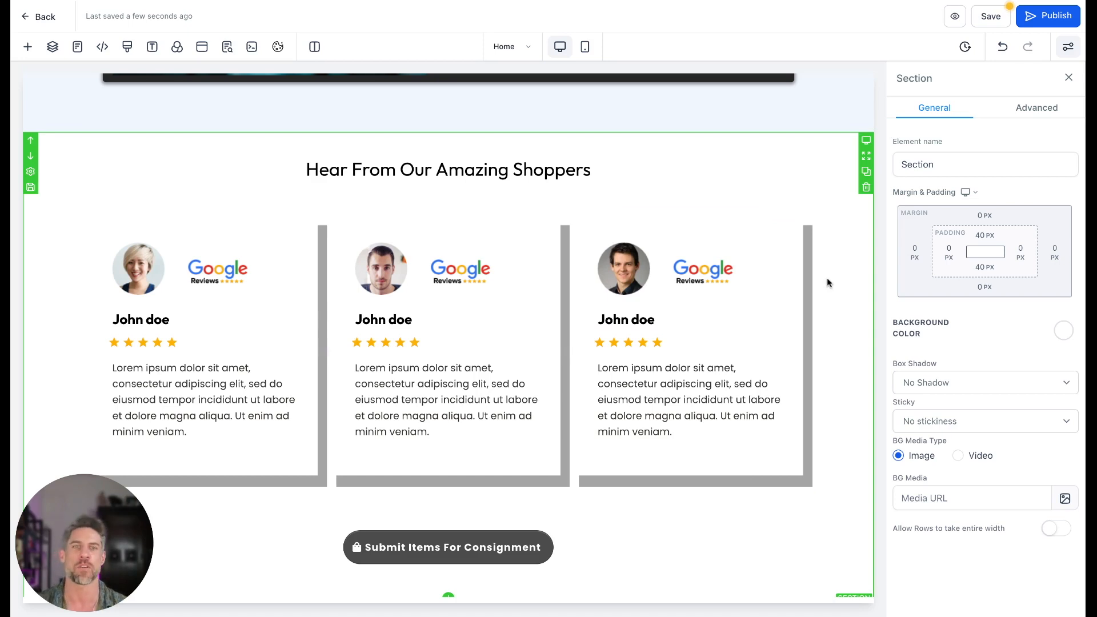
scroll(829, 282, down, 2)
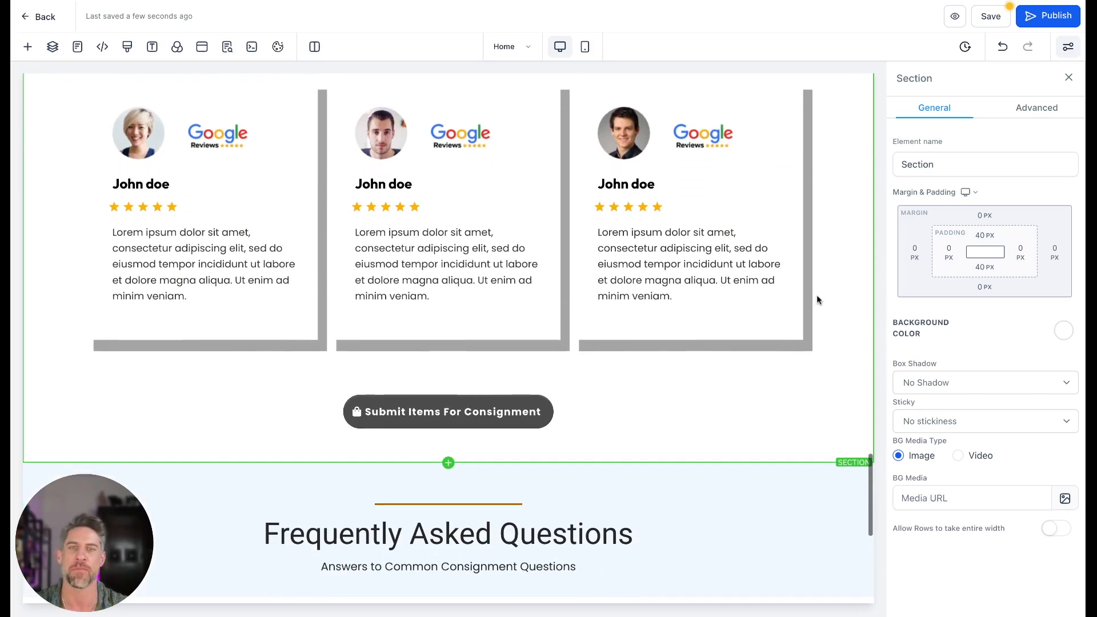
scroll(594, 416, up, 2)
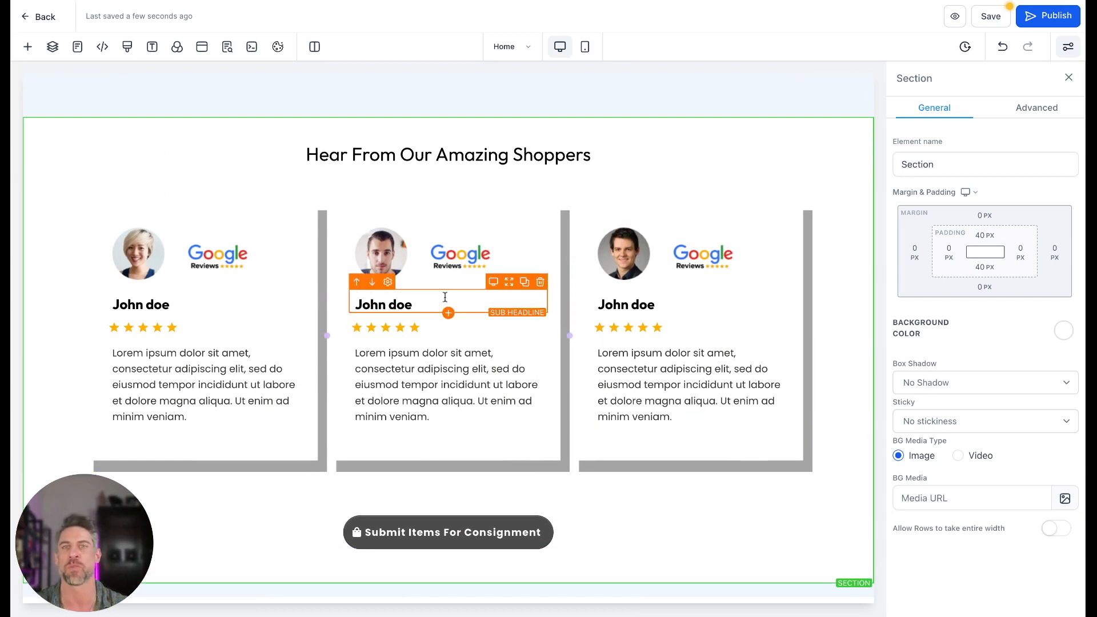
scroll(707, 400, down, 2)
scroll(708, 405, down, 1)
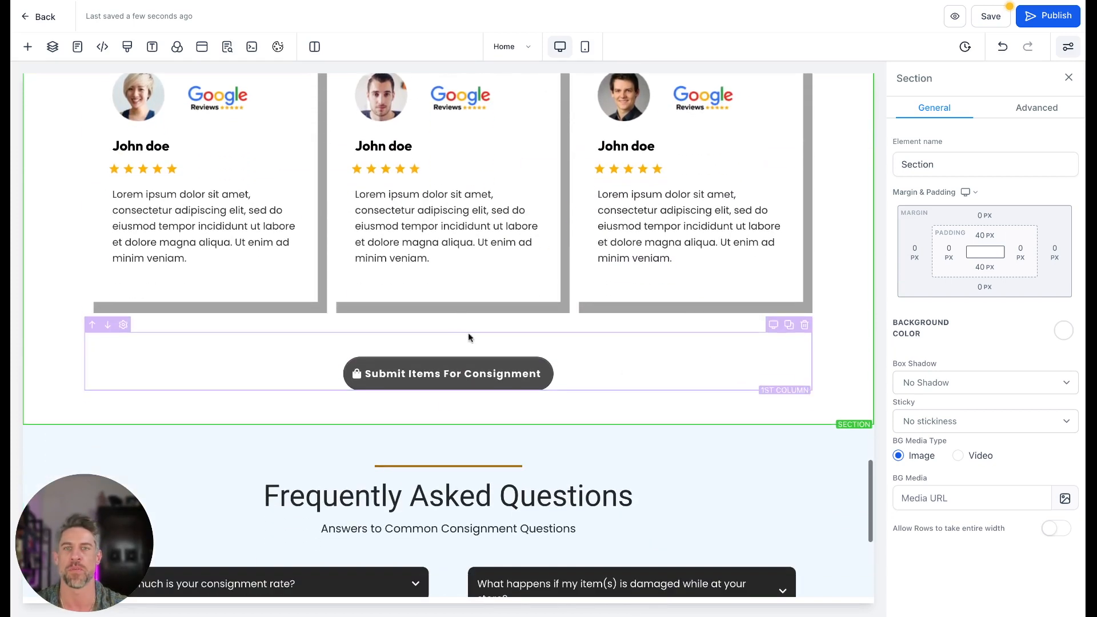
Add a one-column row between the three testimonial cards and the Submit Items For Consignment button
click(448, 323)
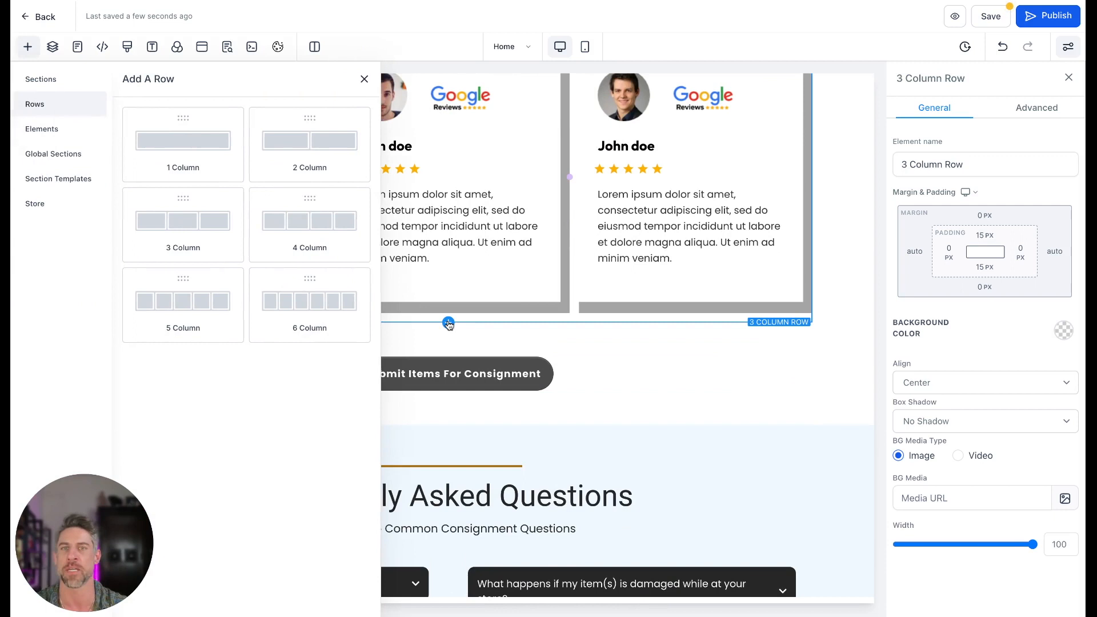
click(367, 80)
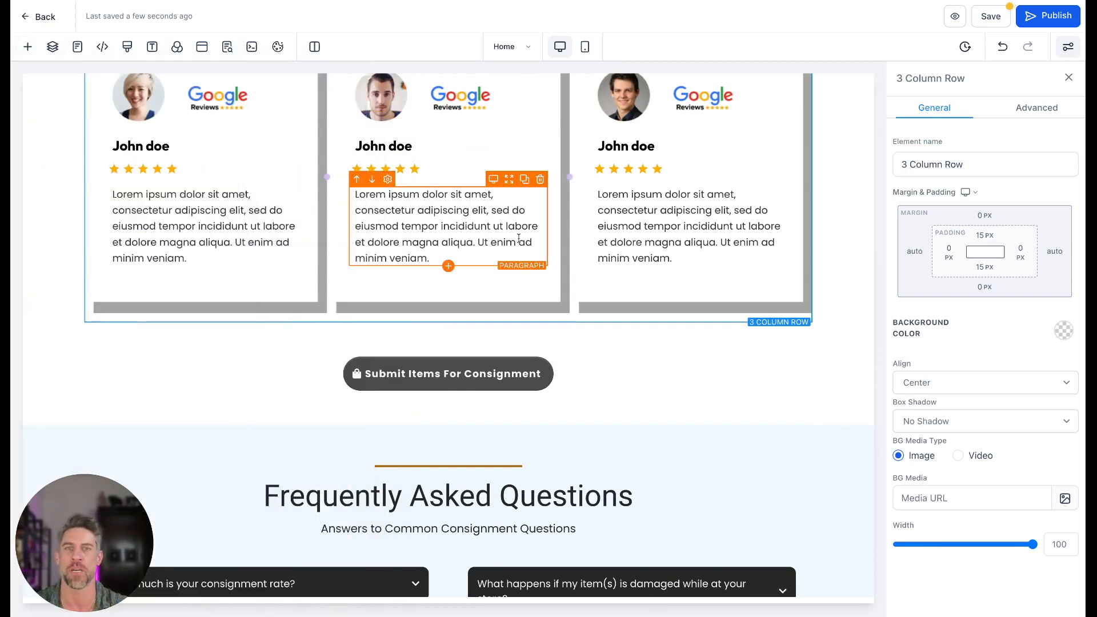
click(448, 323)
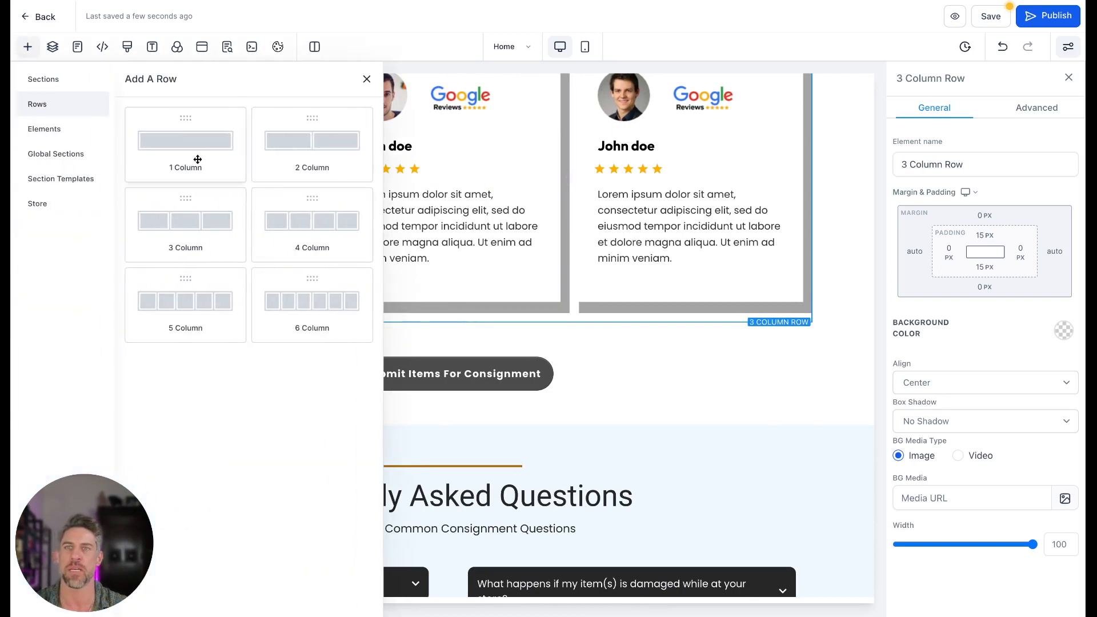
click(179, 144)
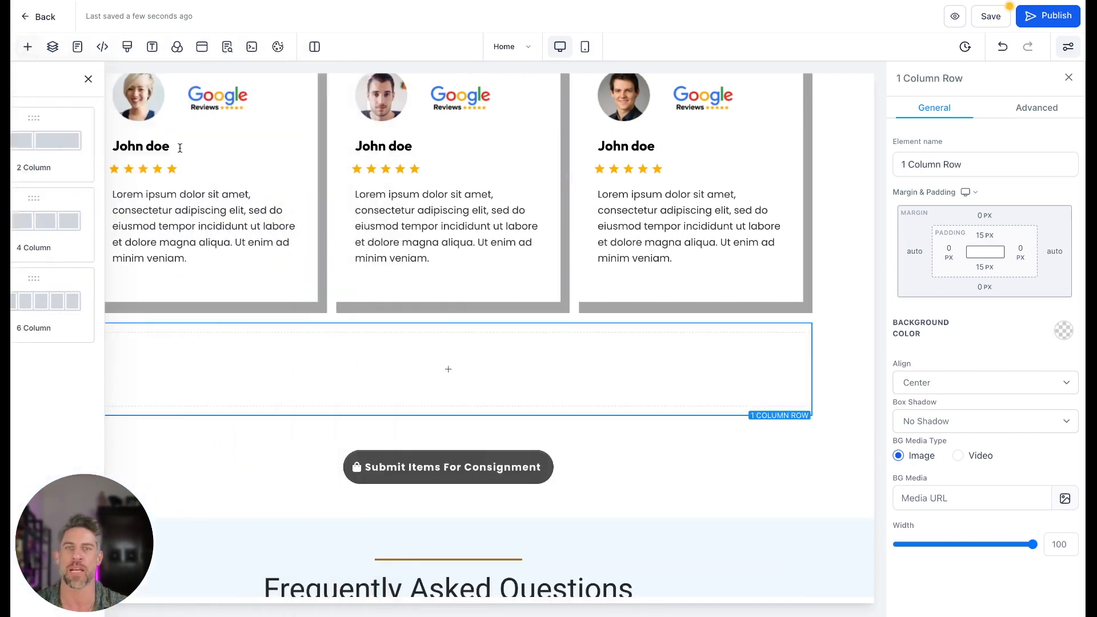
Insert a Reviews element into the empty one-column row below the testimonial cards
click(452, 372)
scroll(270, 329, down, 8)
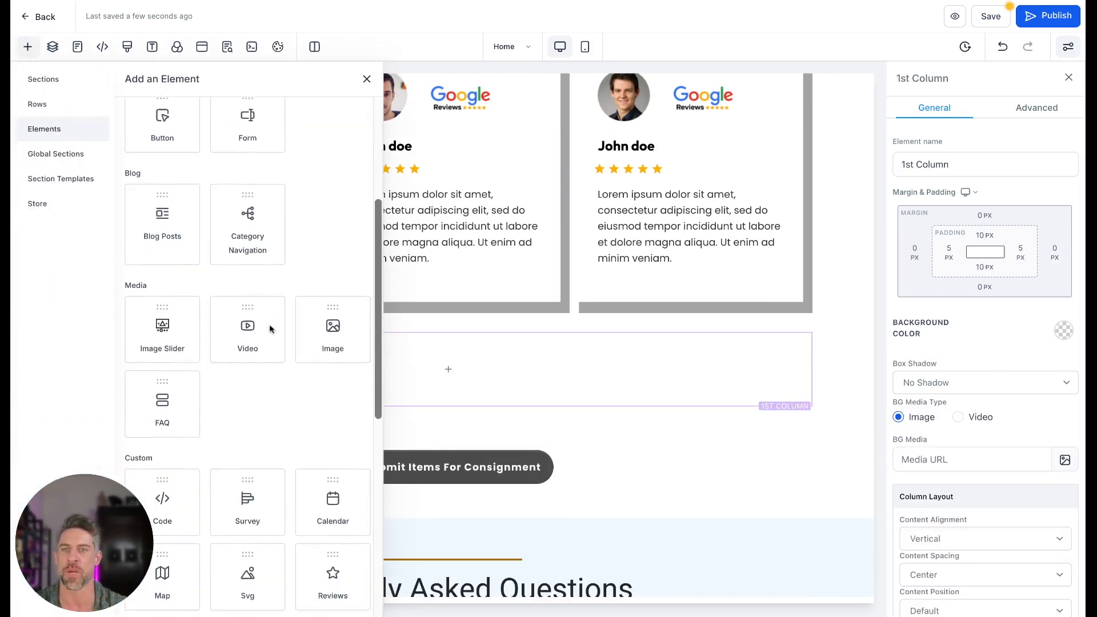
click(314, 318)
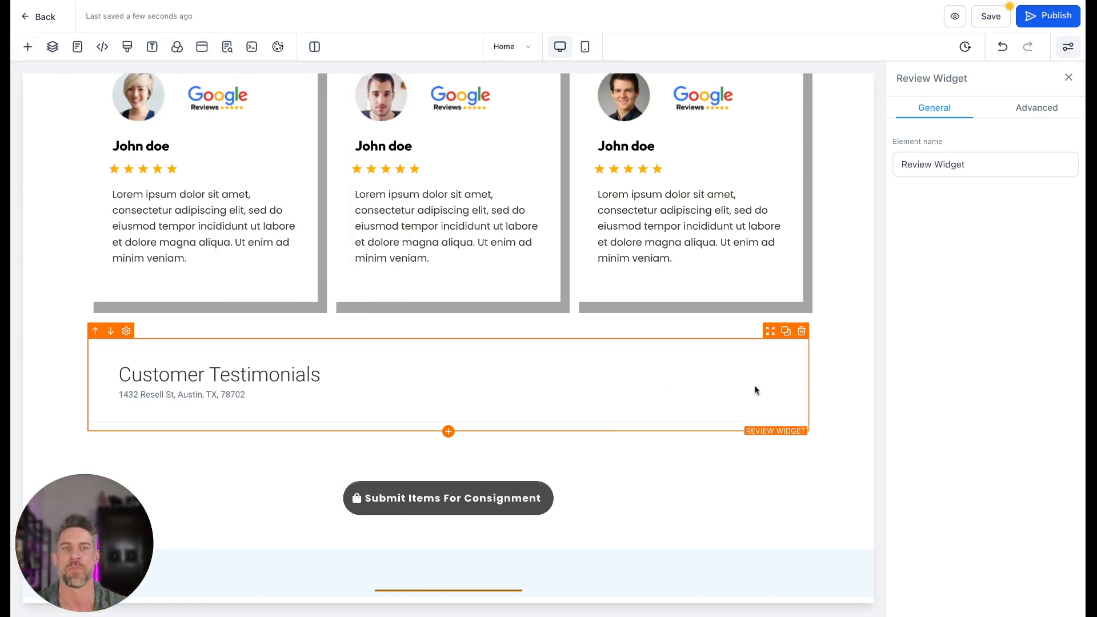
Delete the review widget and the empty one-column row between the testimonial cards and the Submit Items For Consignment button
click(802, 332)
scroll(773, 426, up, 2)
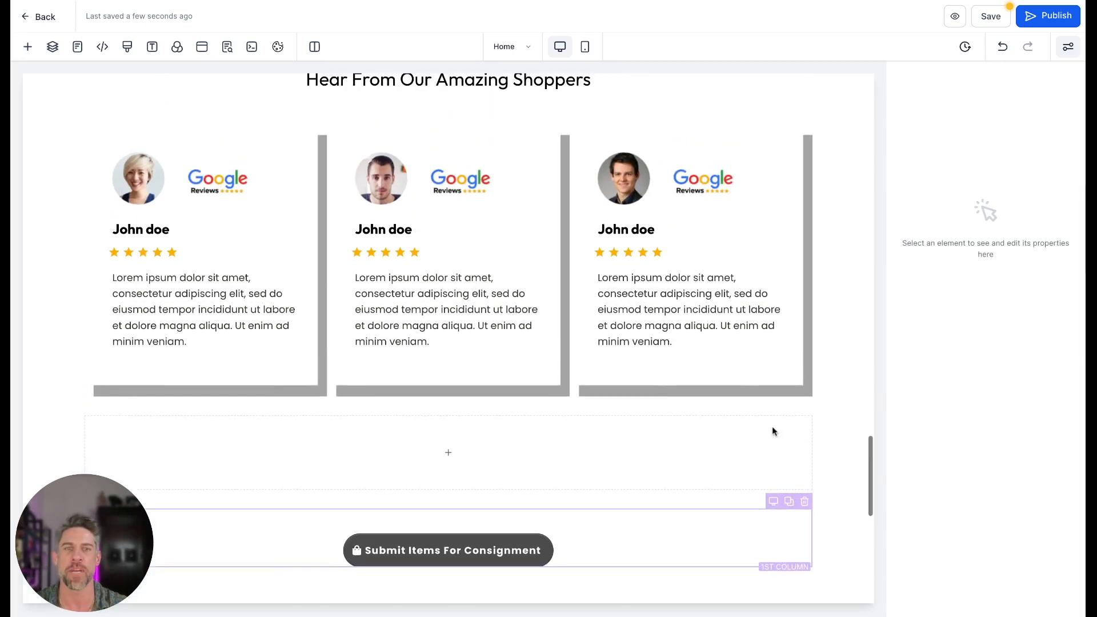
click(804, 407)
Examine the placeholder names and review texts in the first and second testimonial cards
scroll(779, 453, up, 2)
scroll(778, 453, down, 1)
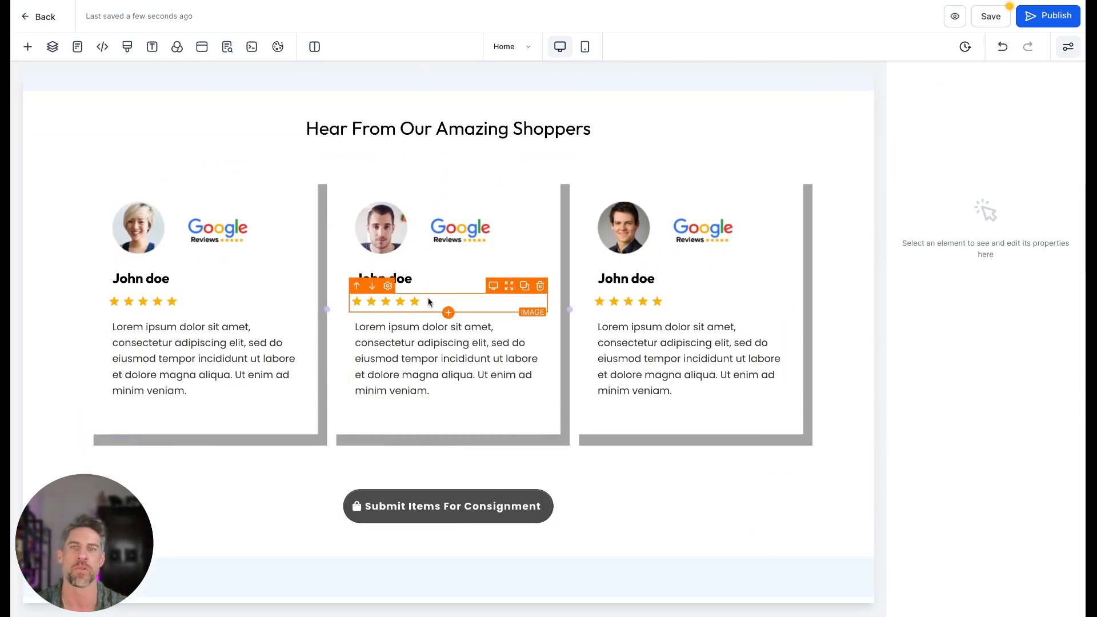
click(388, 278)
drag(411, 358, 370, 336)
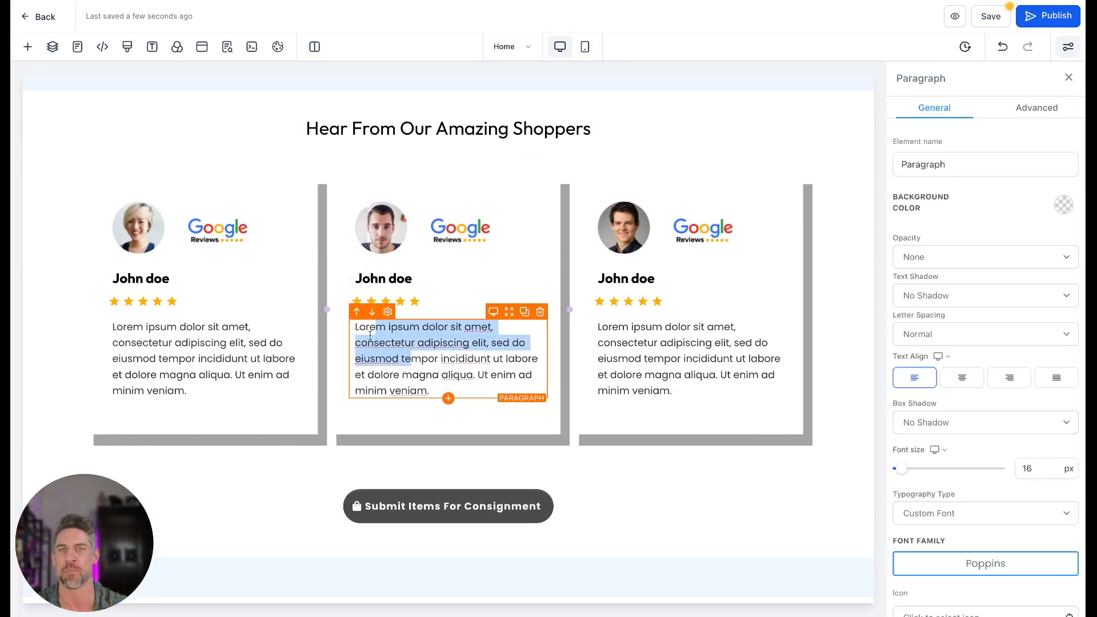
drag(262, 358, 229, 342)
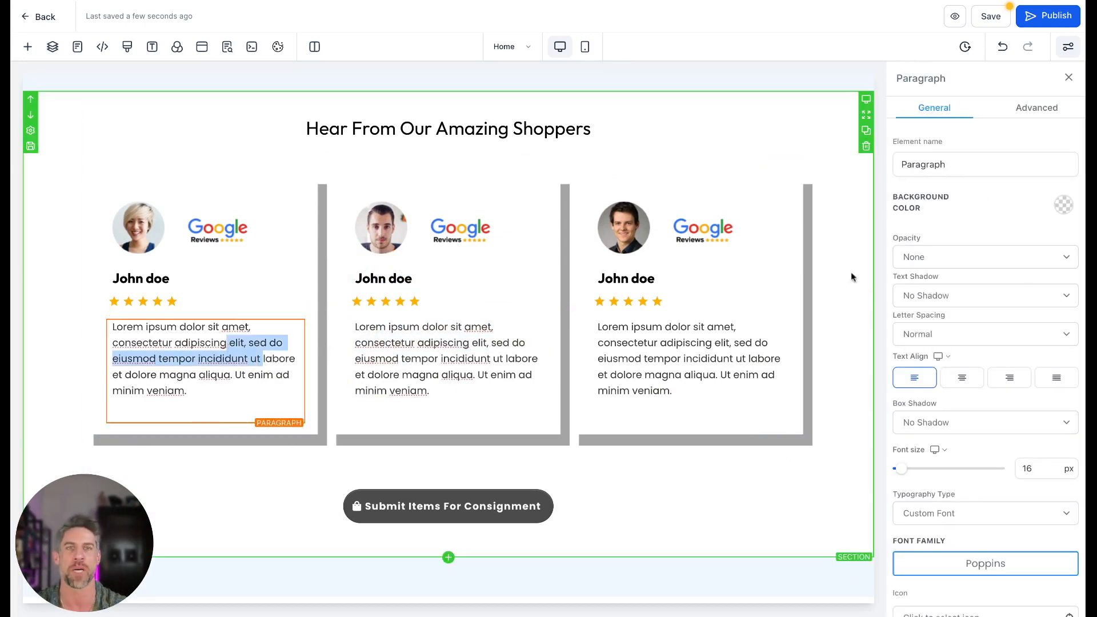
Try hiding the Hear From Our Amazing Shoppers section on desktop, and restore its desktop visibility after checking the page
click(834, 111)
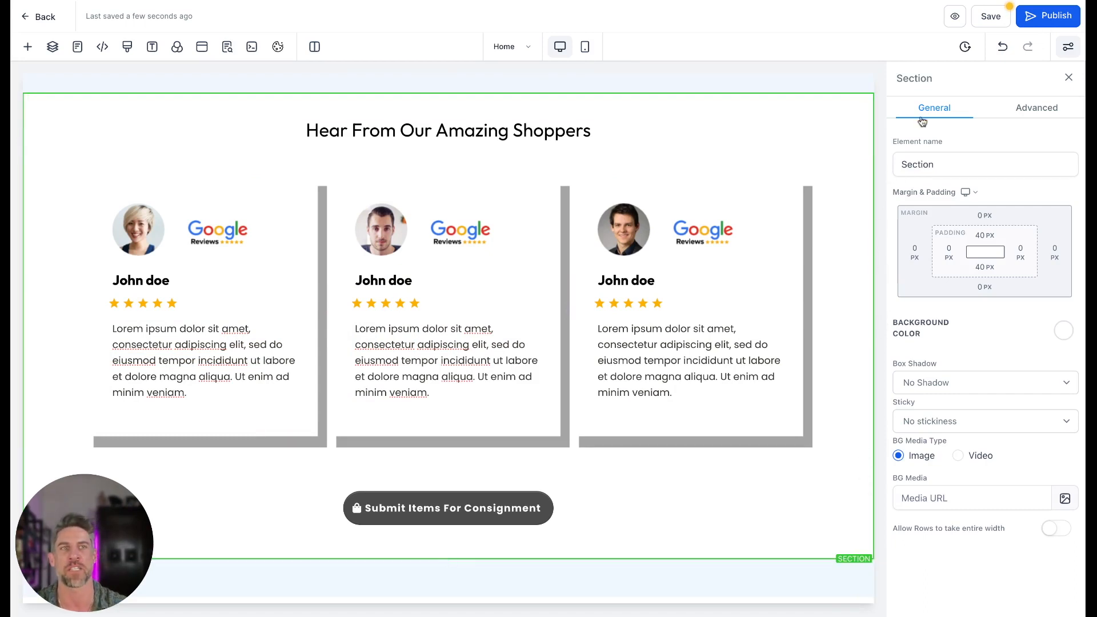
click(1036, 114)
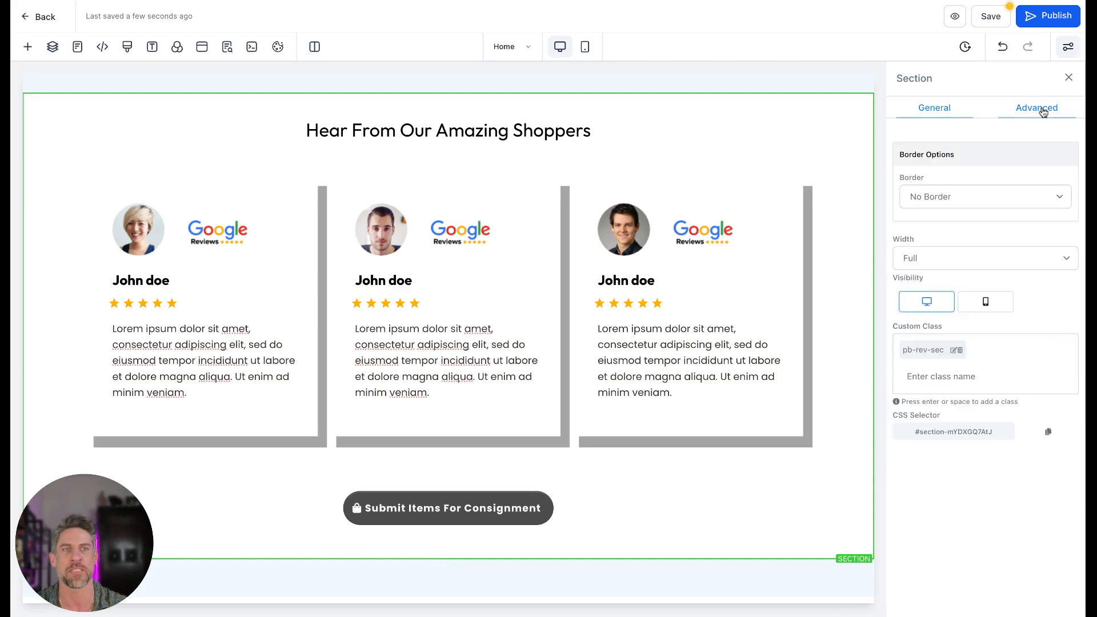
click(925, 306)
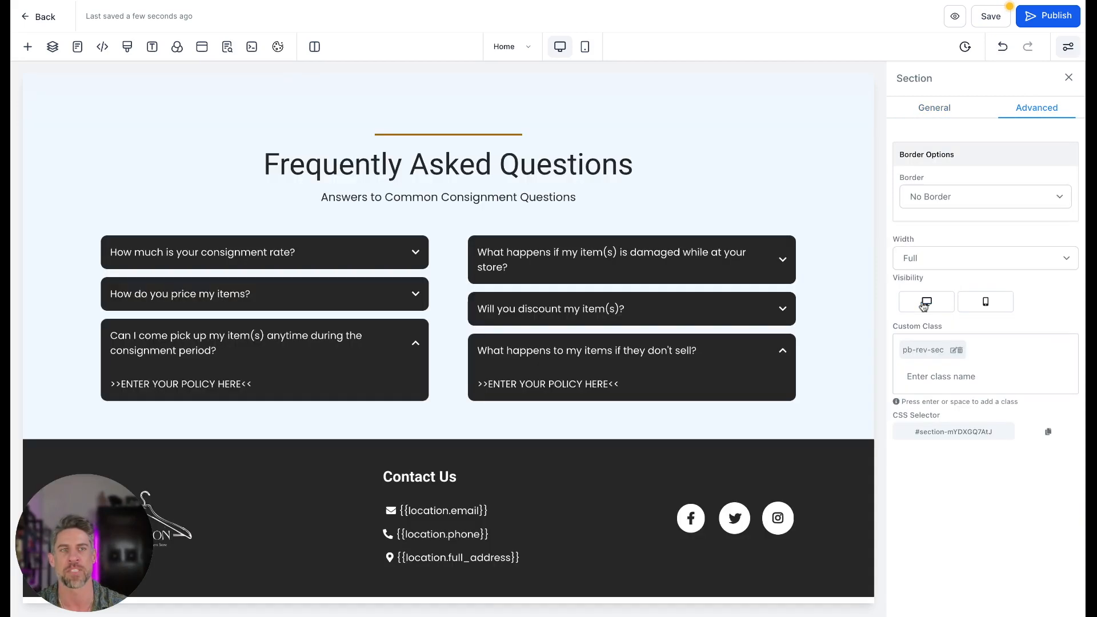
scroll(746, 200, up, 5)
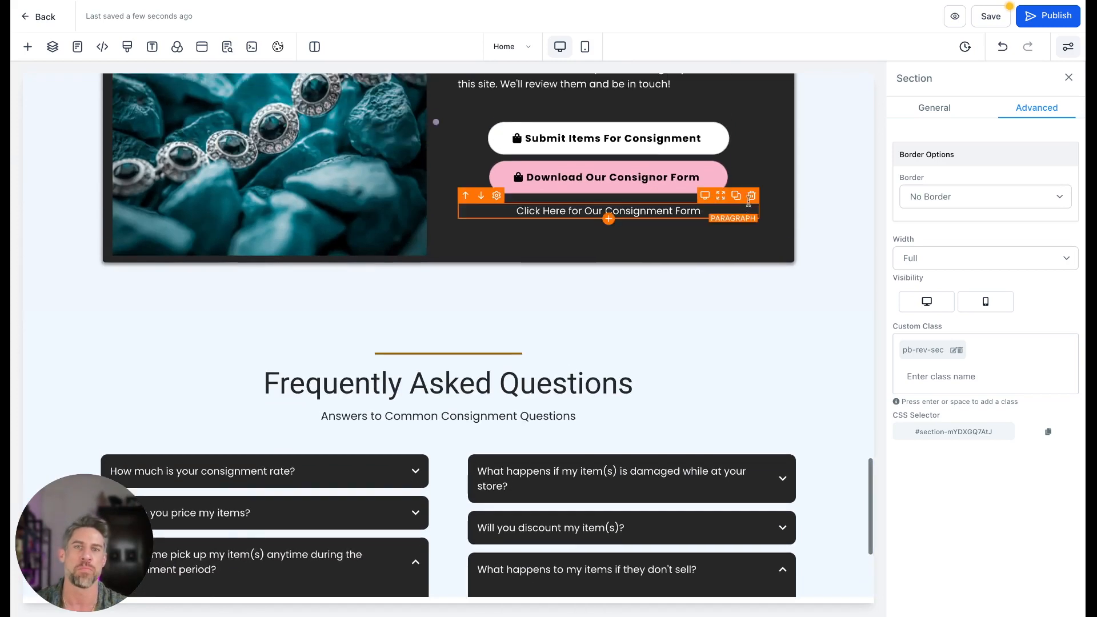
scroll(747, 201, down, 3)
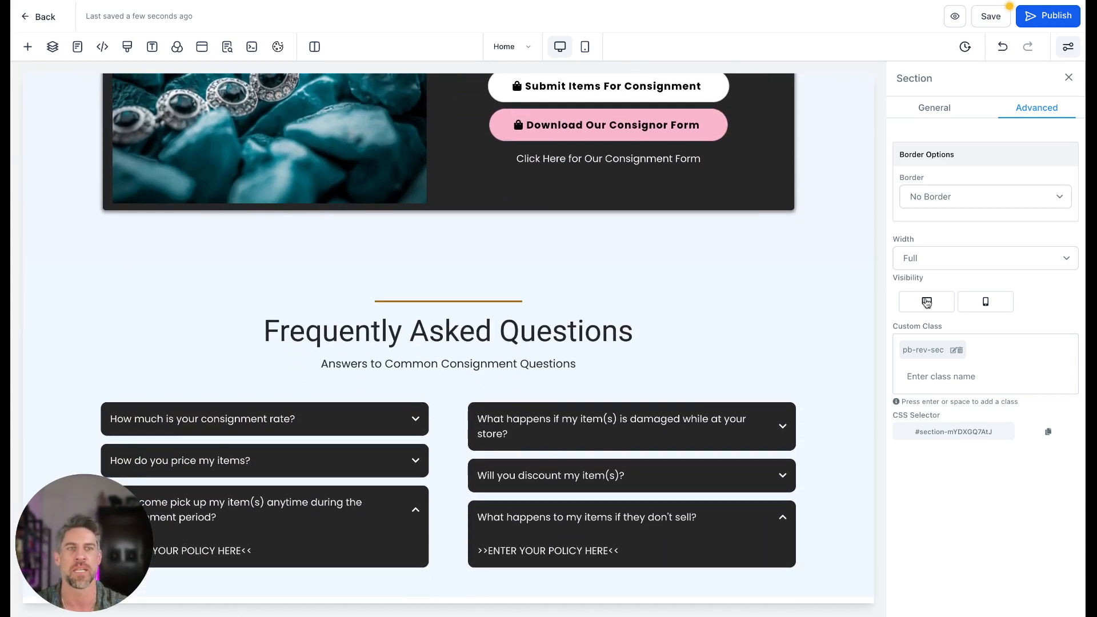
click(926, 302)
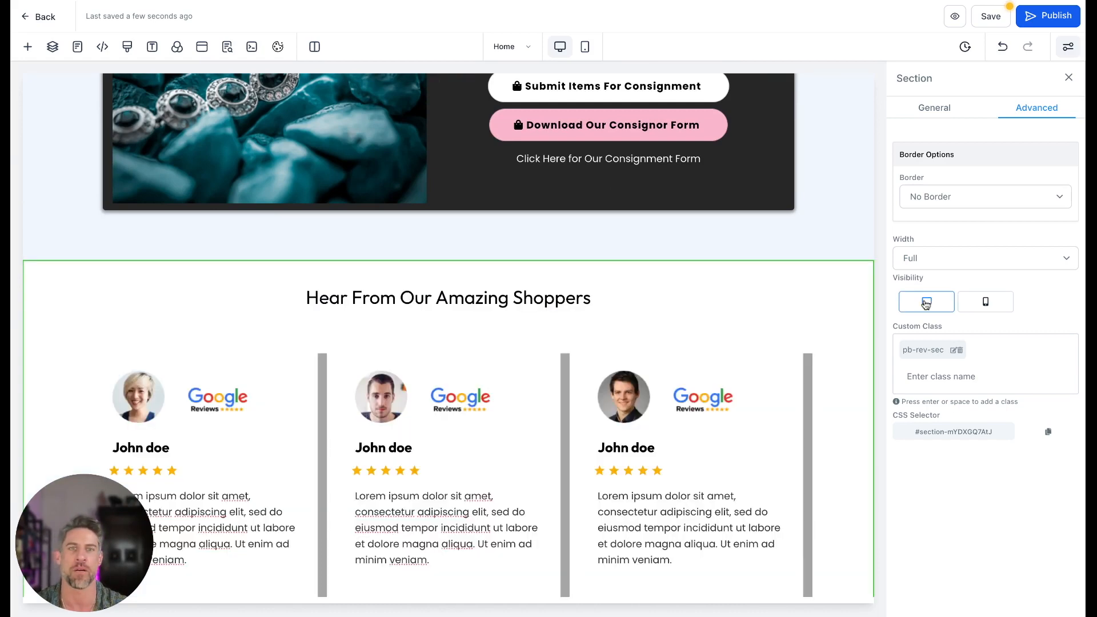
scroll(845, 217, down, 3)
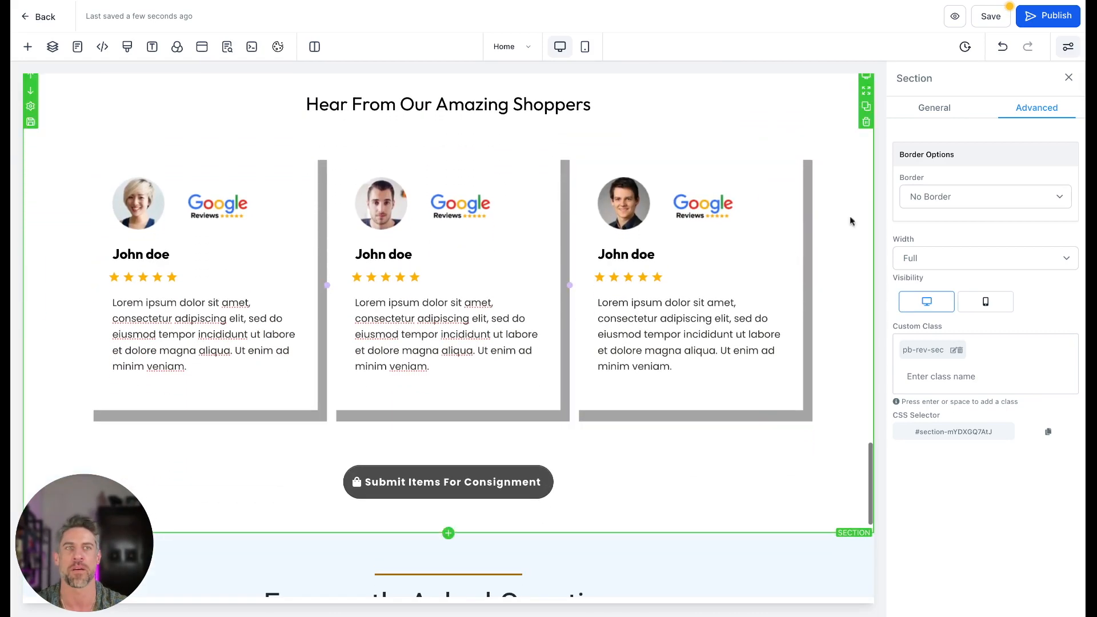
Save the page and open the settings of the Frequently Asked Questions section
click(987, 20)
scroll(771, 158, down, 2)
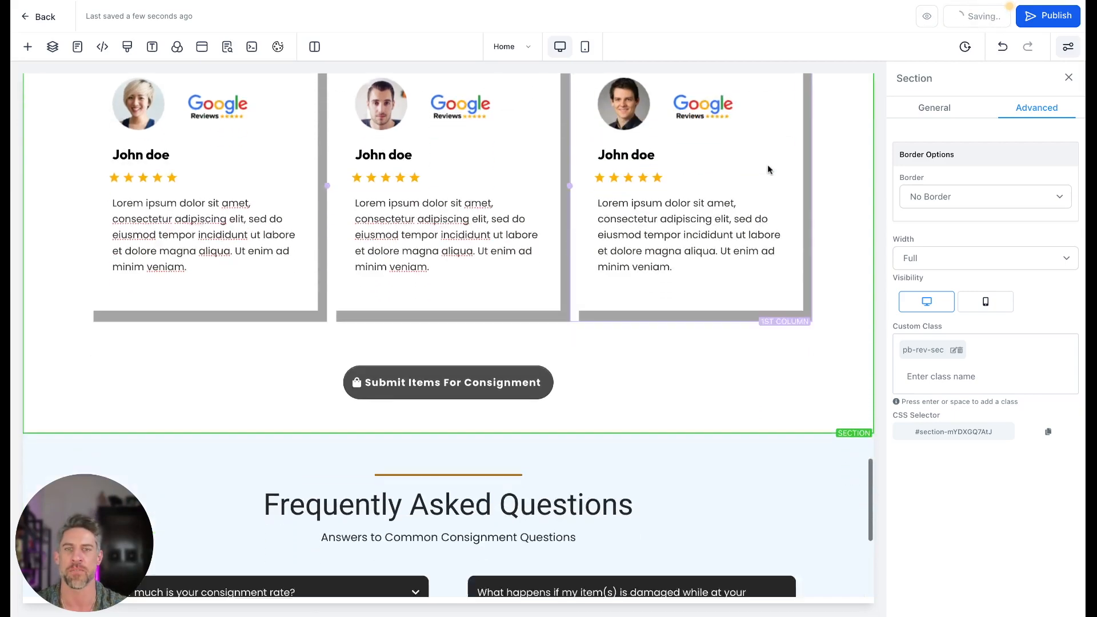
scroll(766, 165, down, 4)
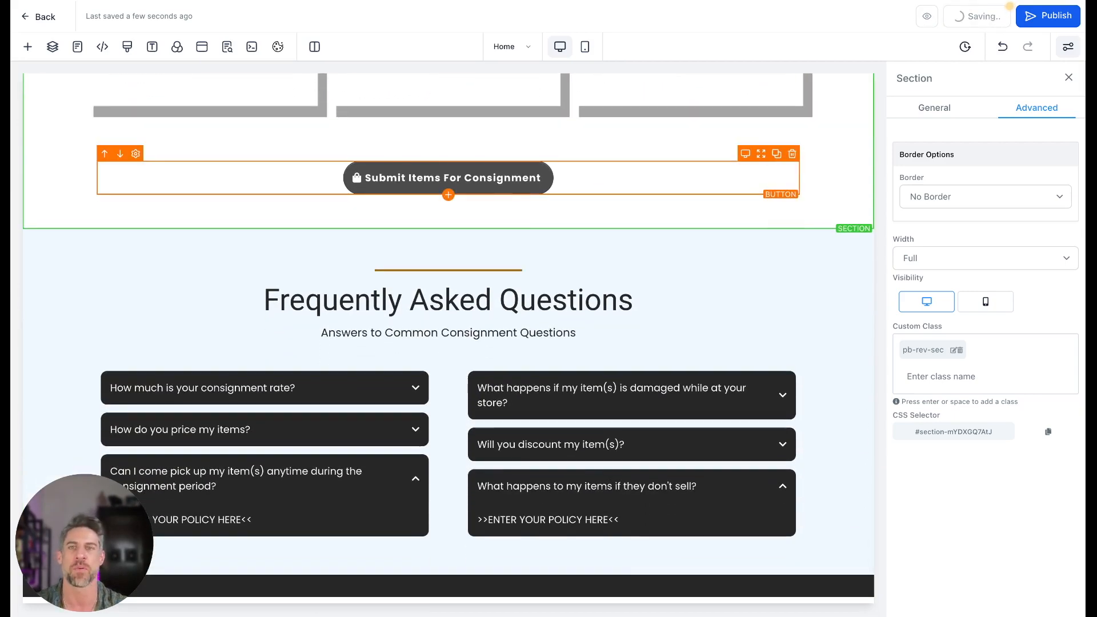
scroll(767, 171, down, 3)
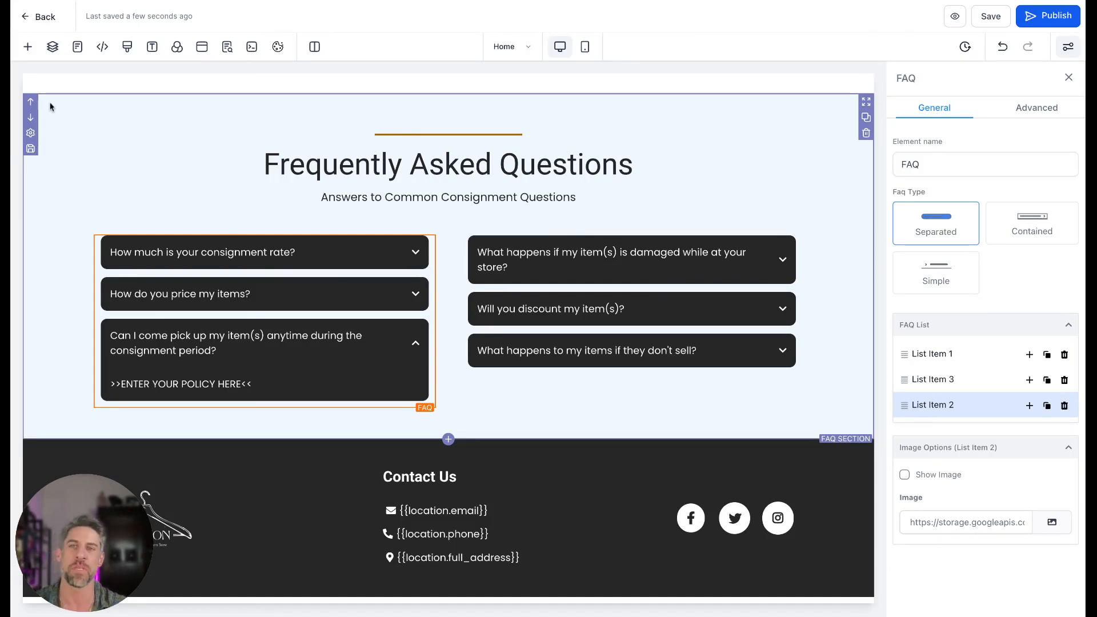
click(46, 147)
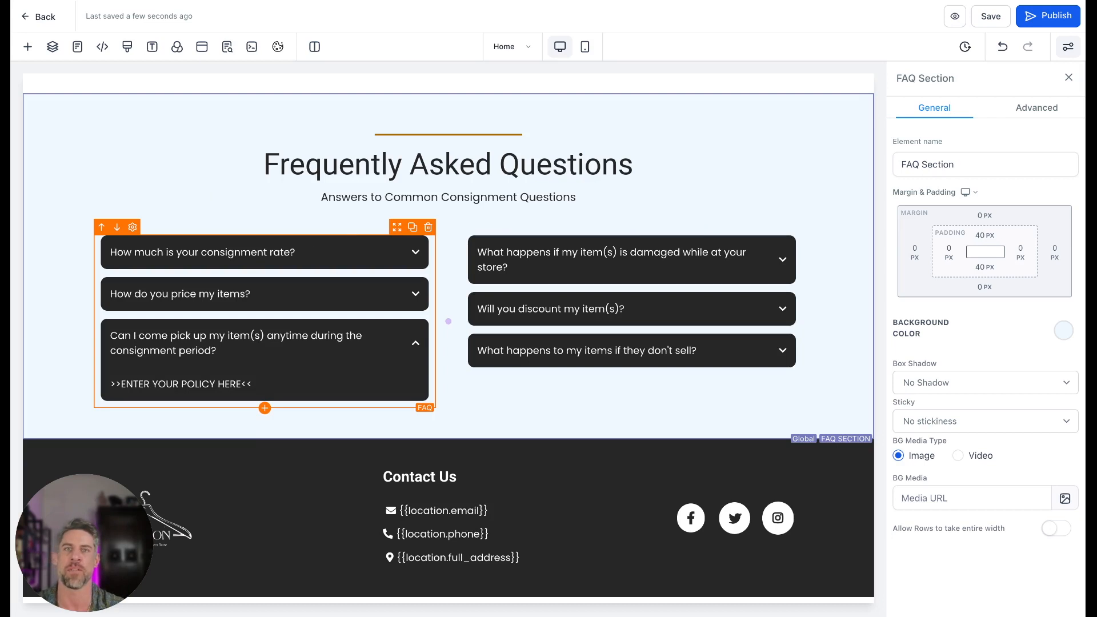
Try editing the consignment rate question in the first FAQ list by retyping its ending "rate?", and select its placeholder answer
click(264, 255)
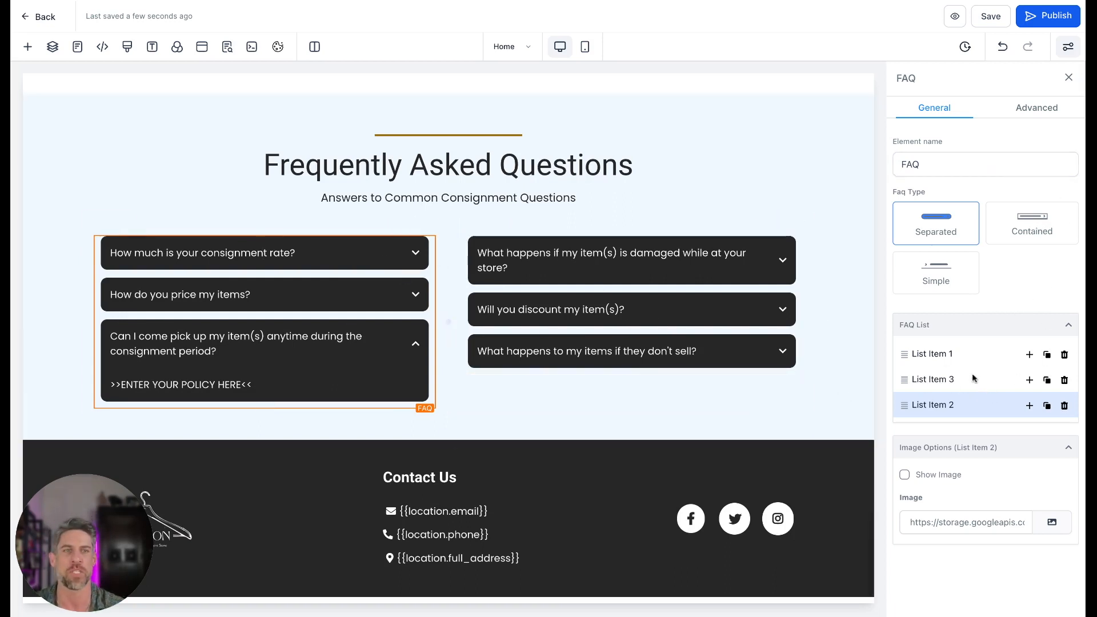
click(939, 355)
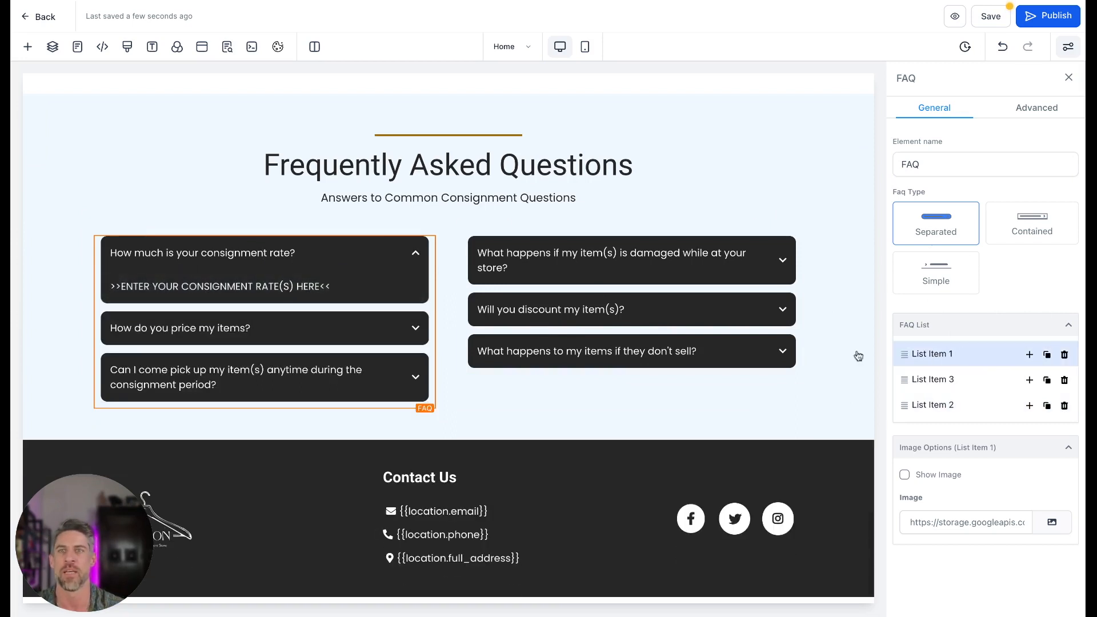
click(297, 255)
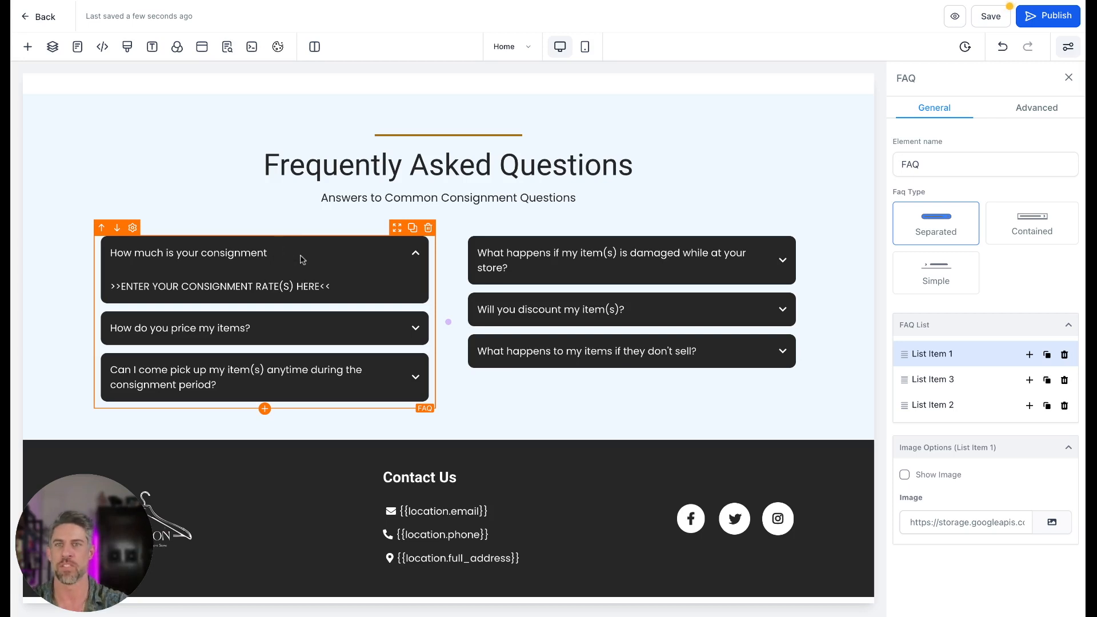
text(te)
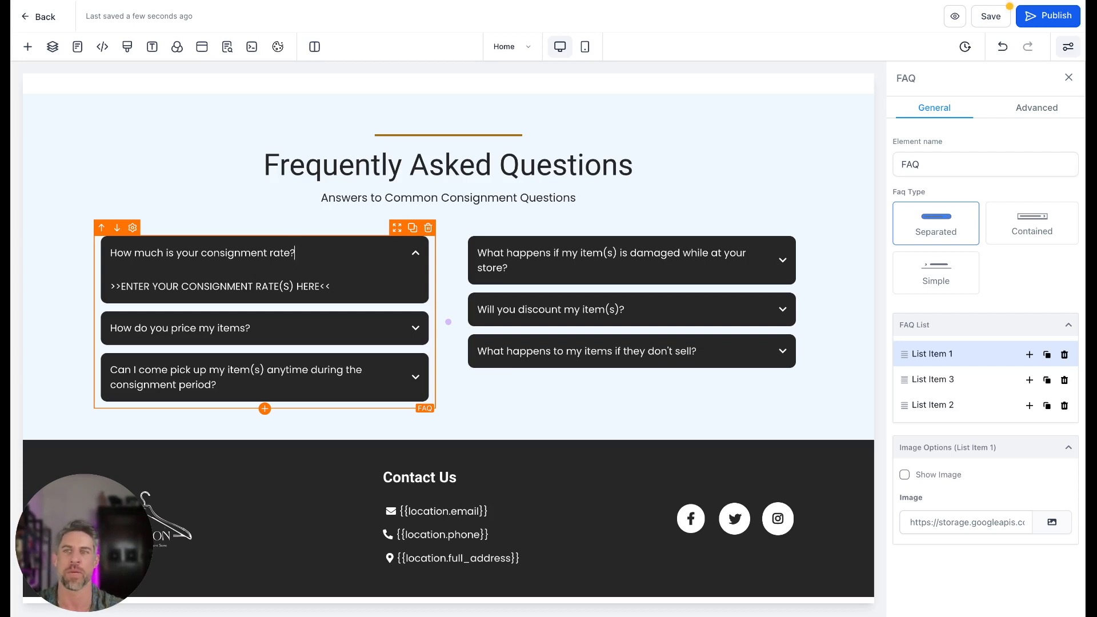
drag(111, 285, 330, 286)
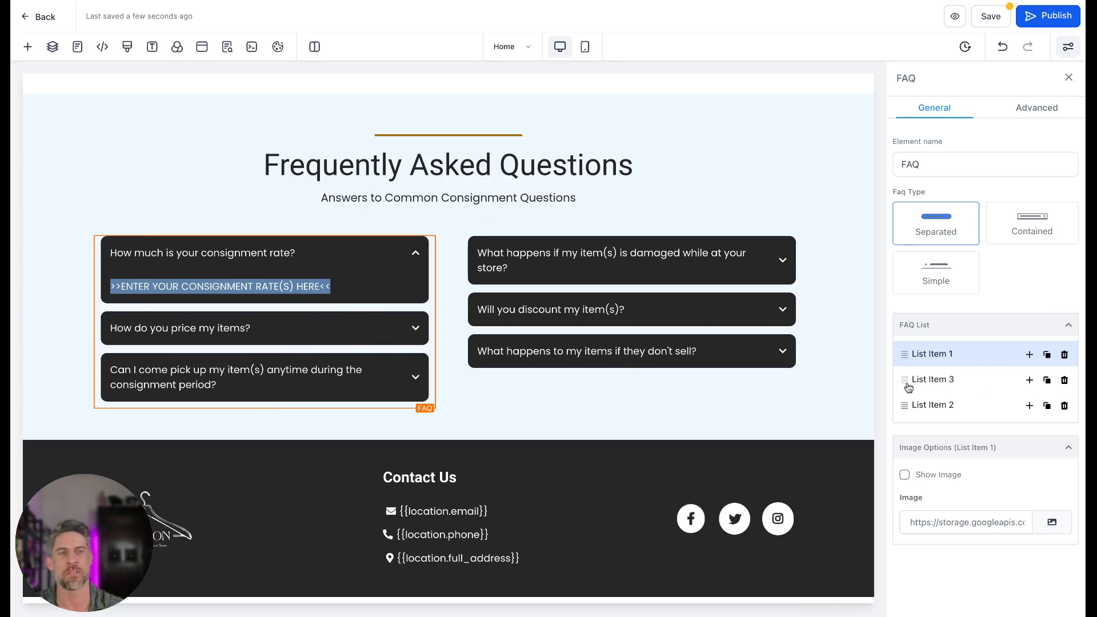
Expand the item pricing and item pick-up questions in the first FAQ list and examine their answers
click(956, 381)
click(956, 381)
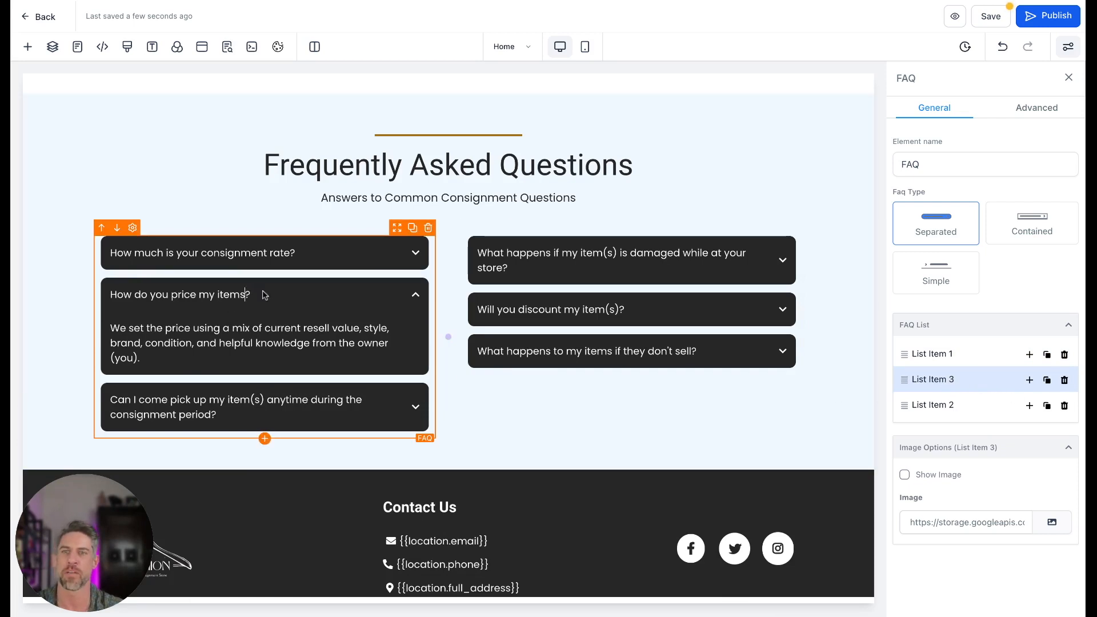
drag(141, 358, 112, 329)
click(164, 337)
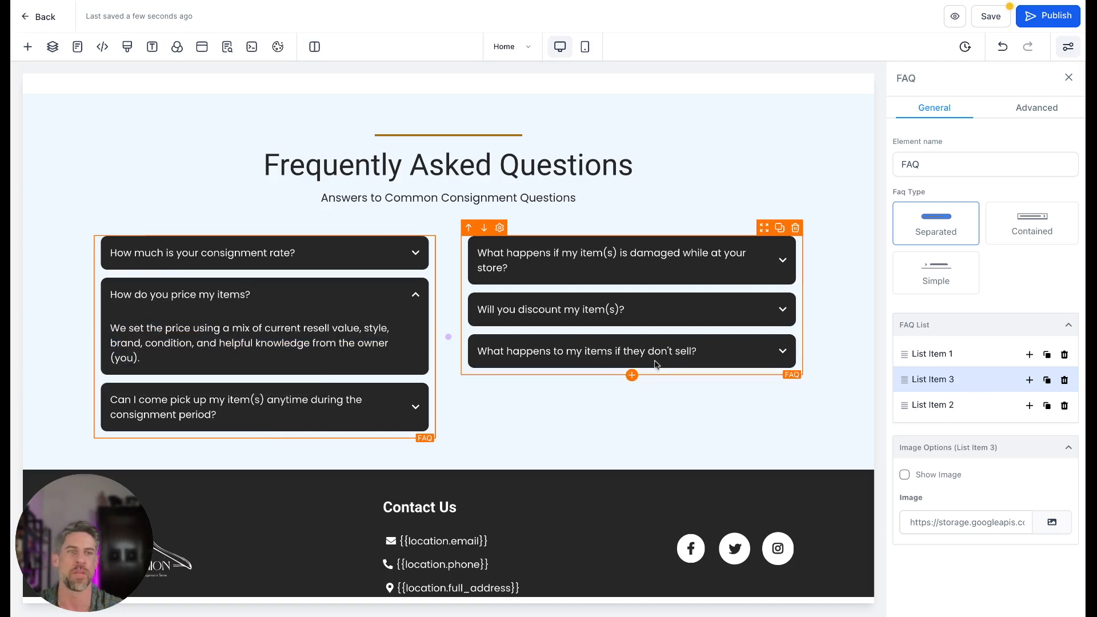
click(944, 408)
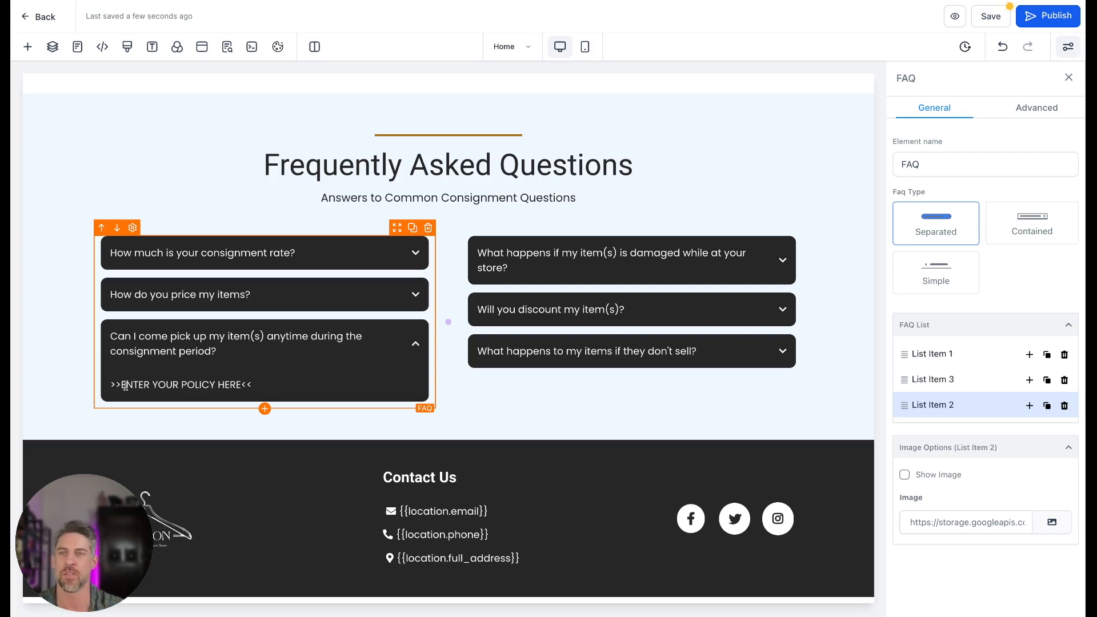
drag(111, 385, 255, 382)
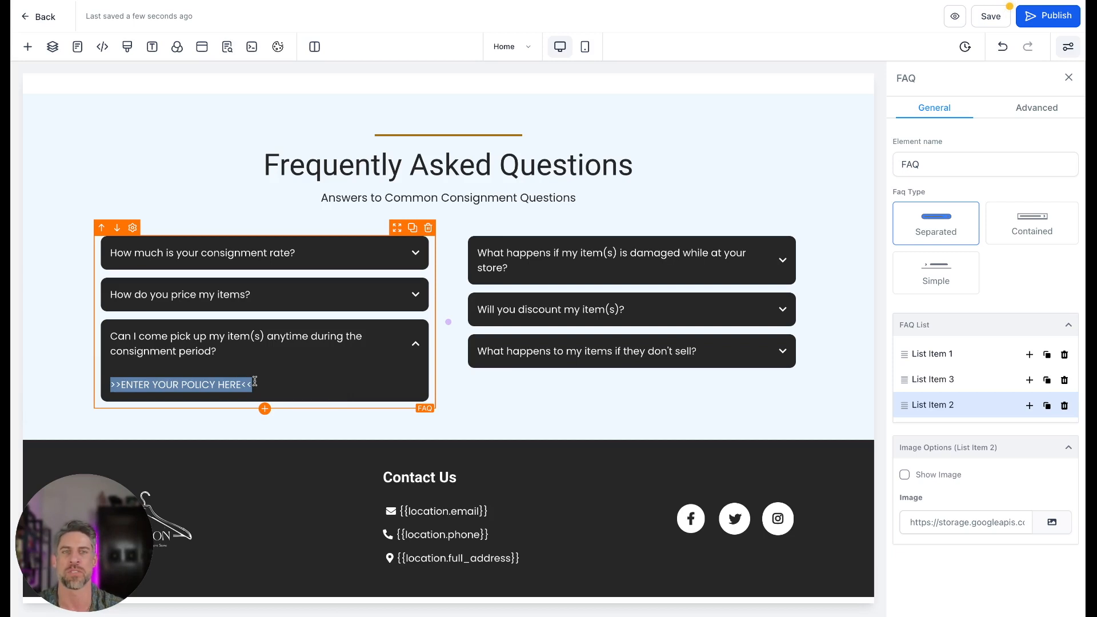
Expand the damaged-items question in the second FAQ list and examine its question text and placeholder answer
scroll(717, 307, up, 2)
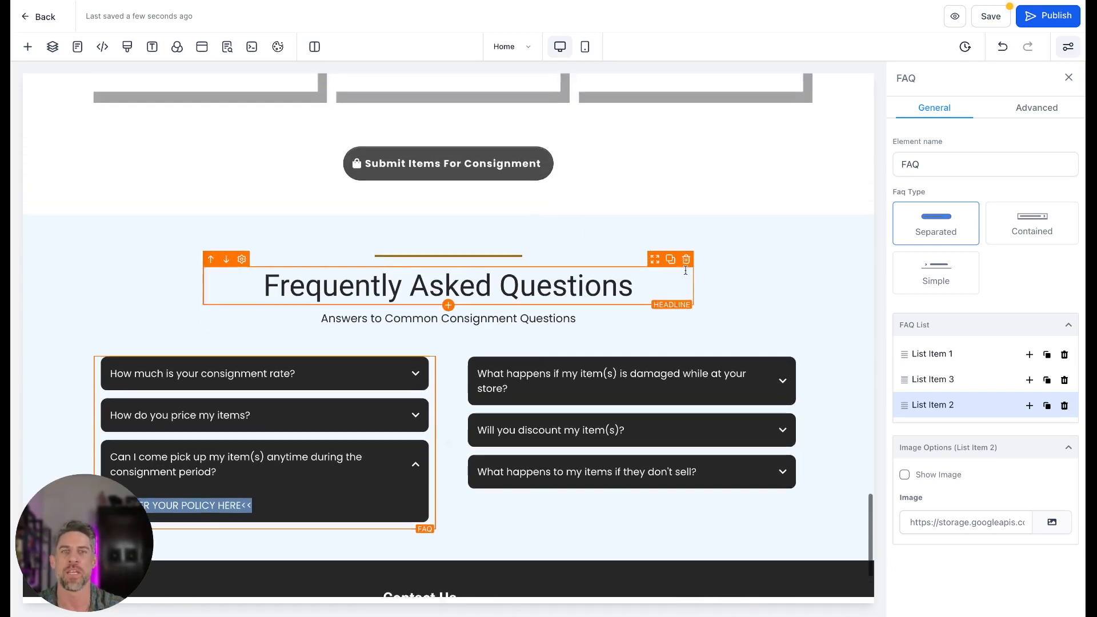
scroll(714, 309, down, 1)
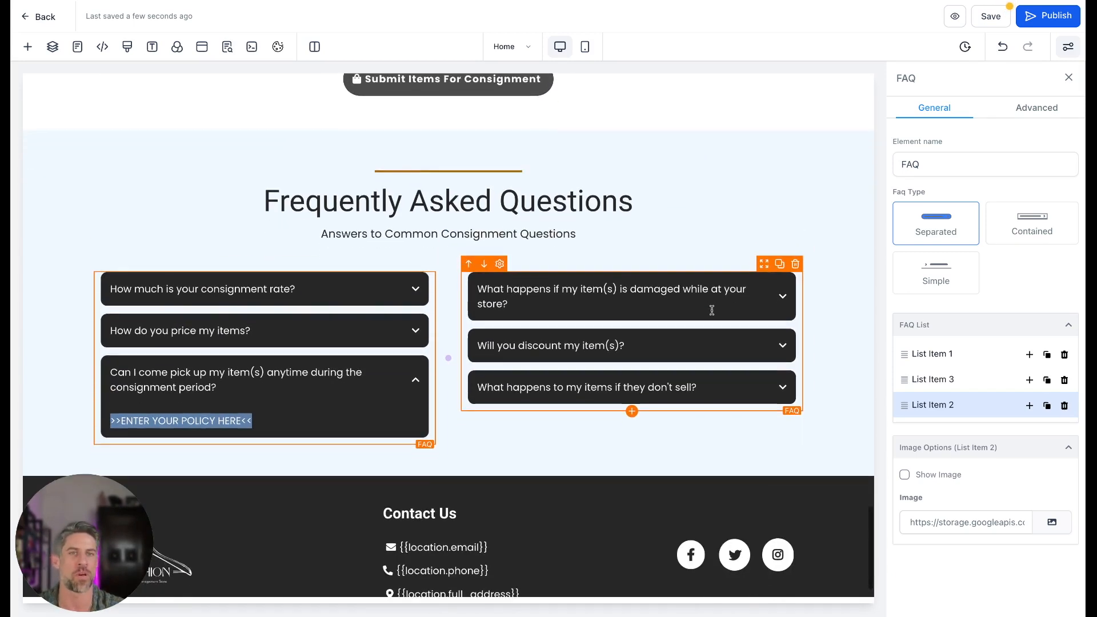
click(702, 290)
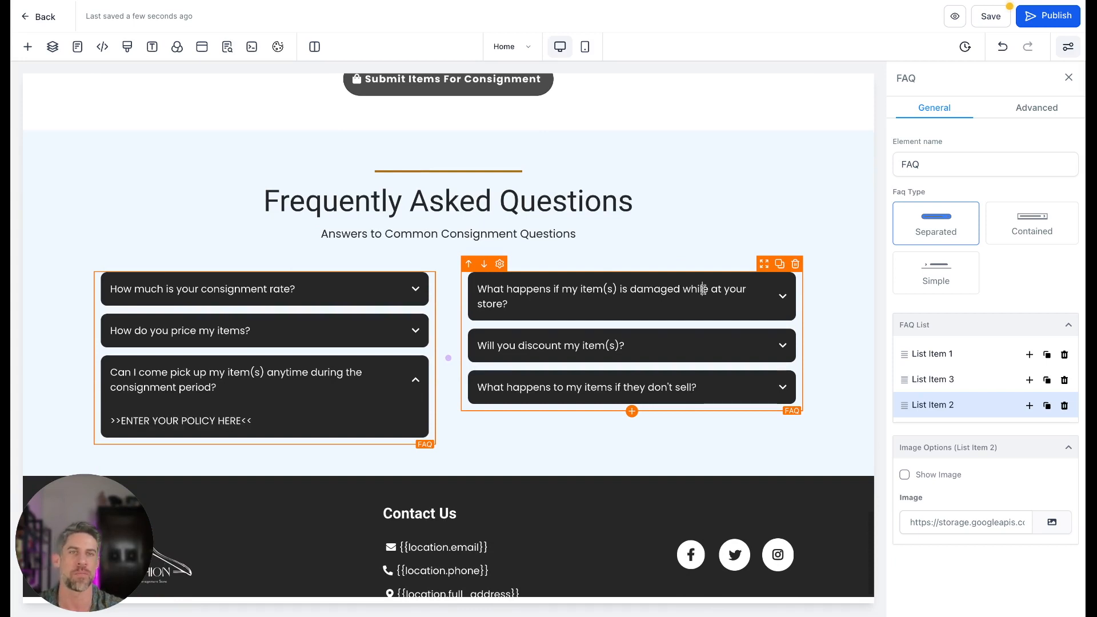
click(933, 358)
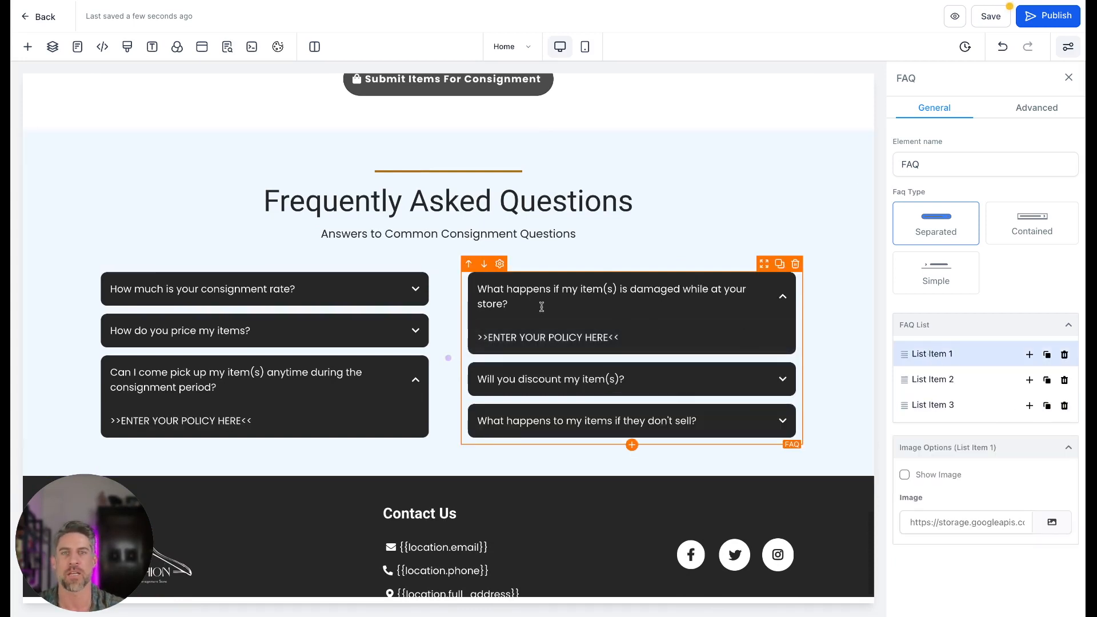
drag(484, 338, 622, 335)
click(520, 301)
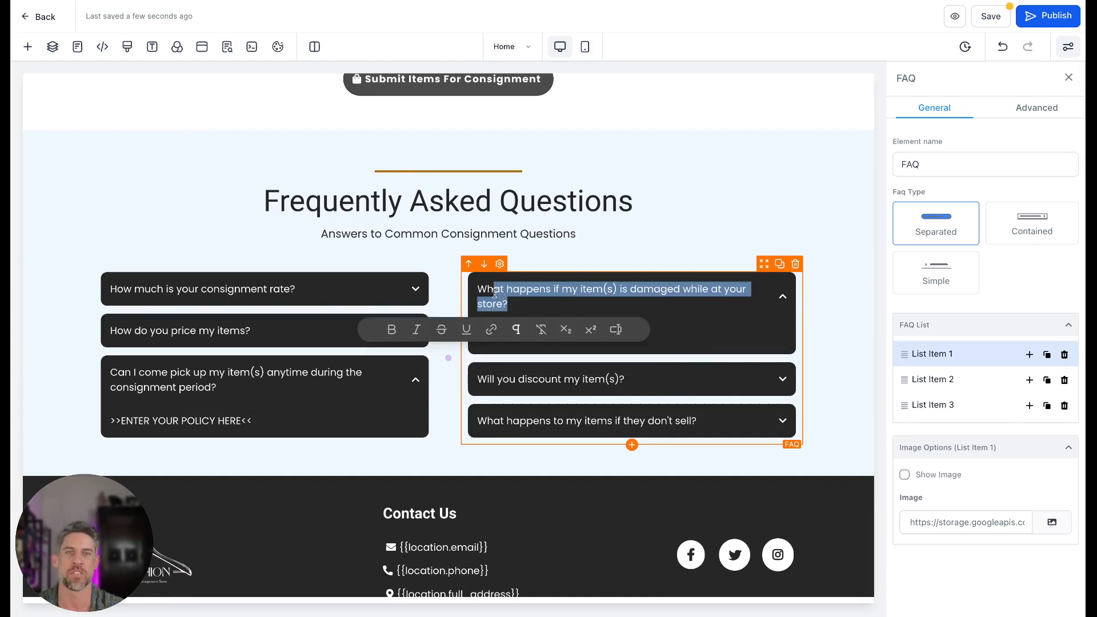
drag(520, 302, 477, 291)
click(637, 293)
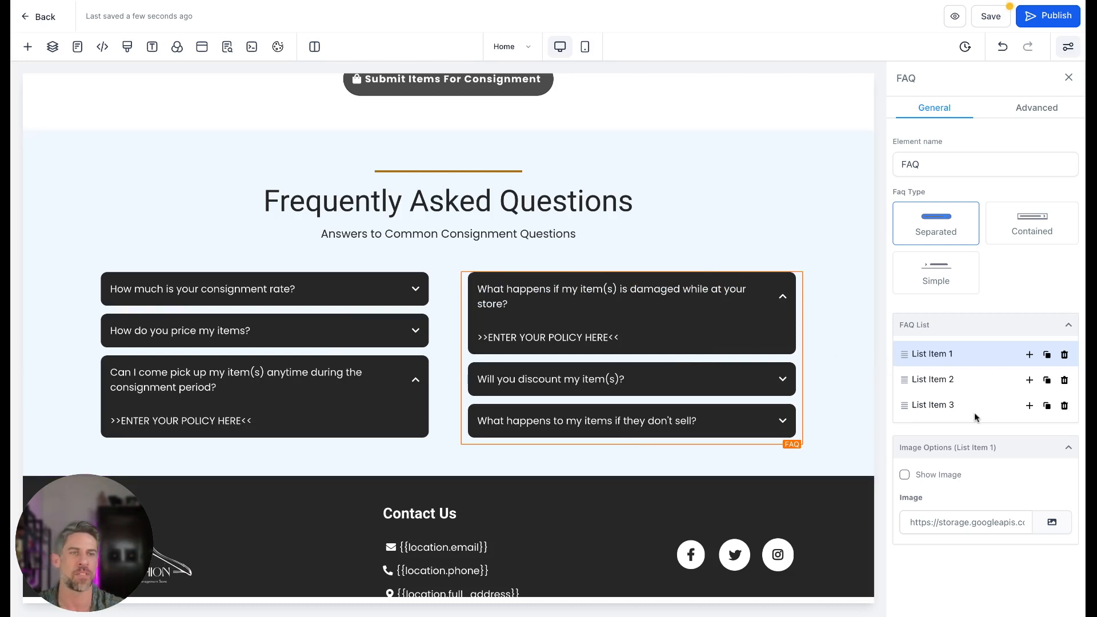
Add a fourth item to the second FAQ list, below the question about items that don't sell, and expand it
click(951, 407)
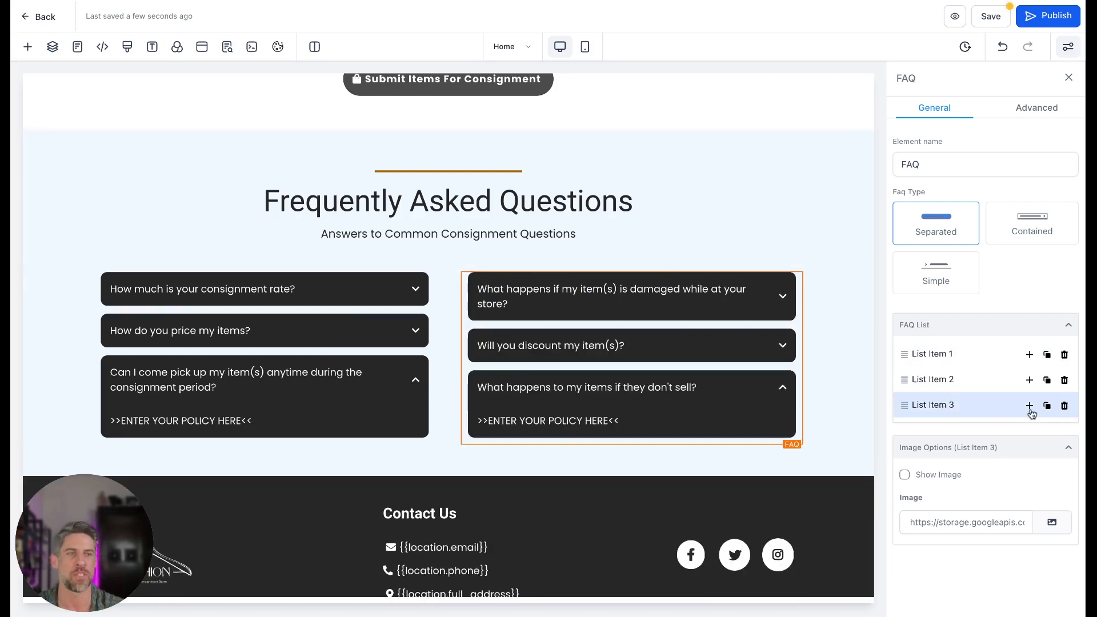
click(1028, 407)
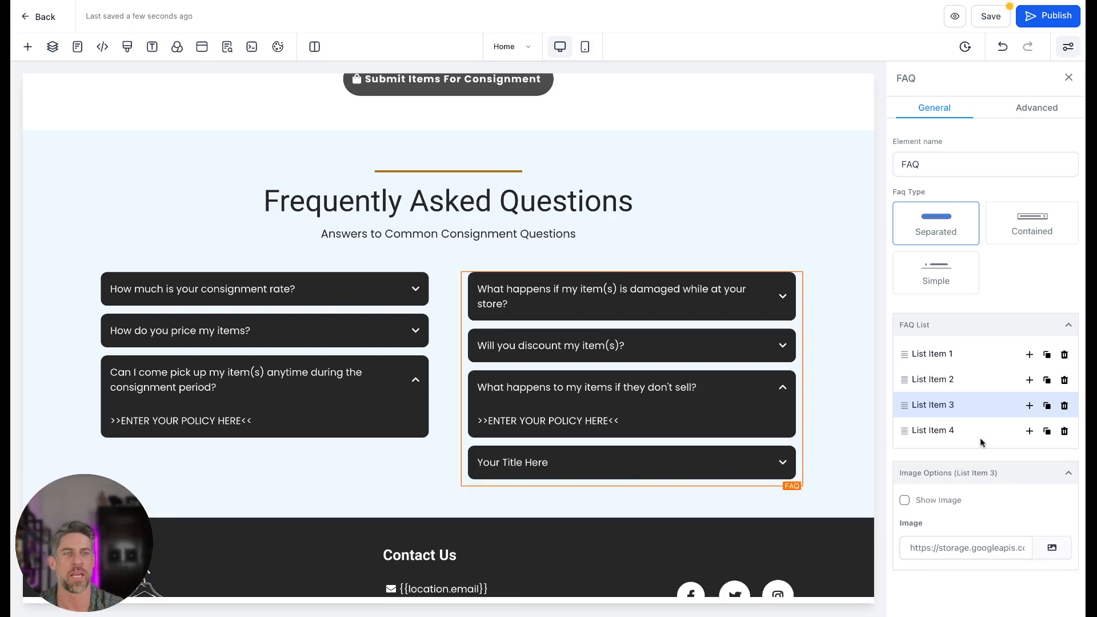
click(930, 433)
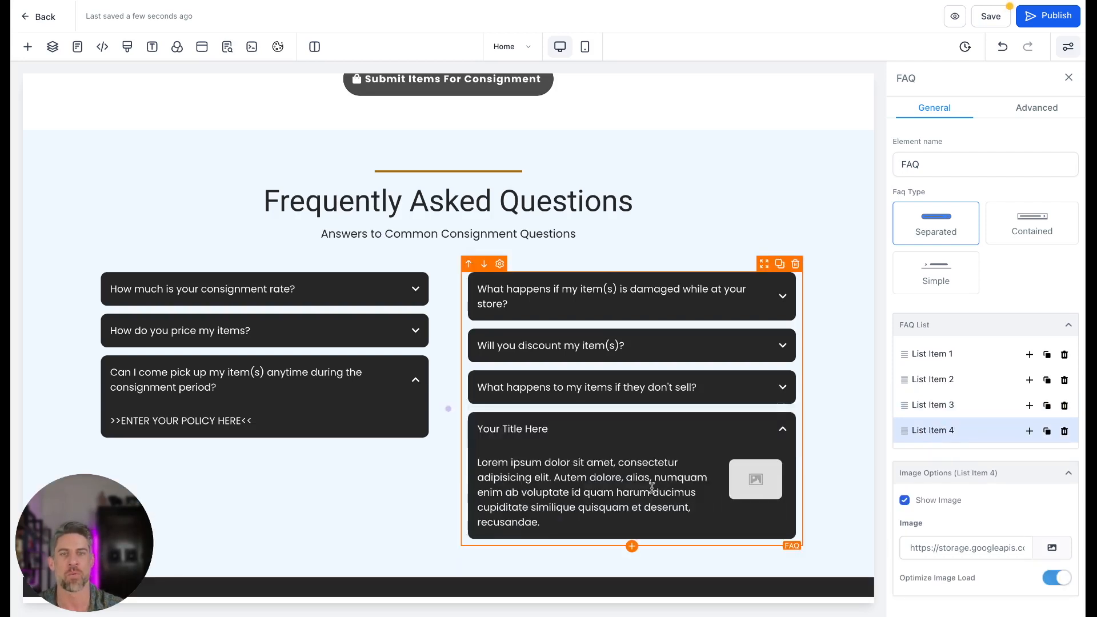
Hide the fourth FAQ item's image, show it again, and open the media library for its image without choosing a file
scroll(650, 486, down, 1)
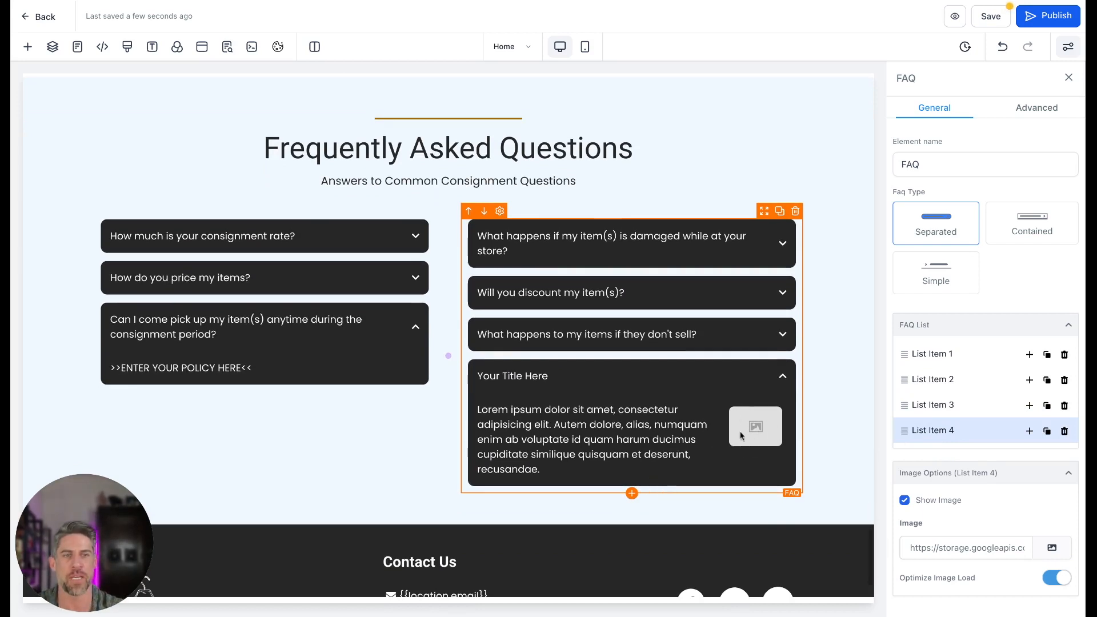
click(905, 501)
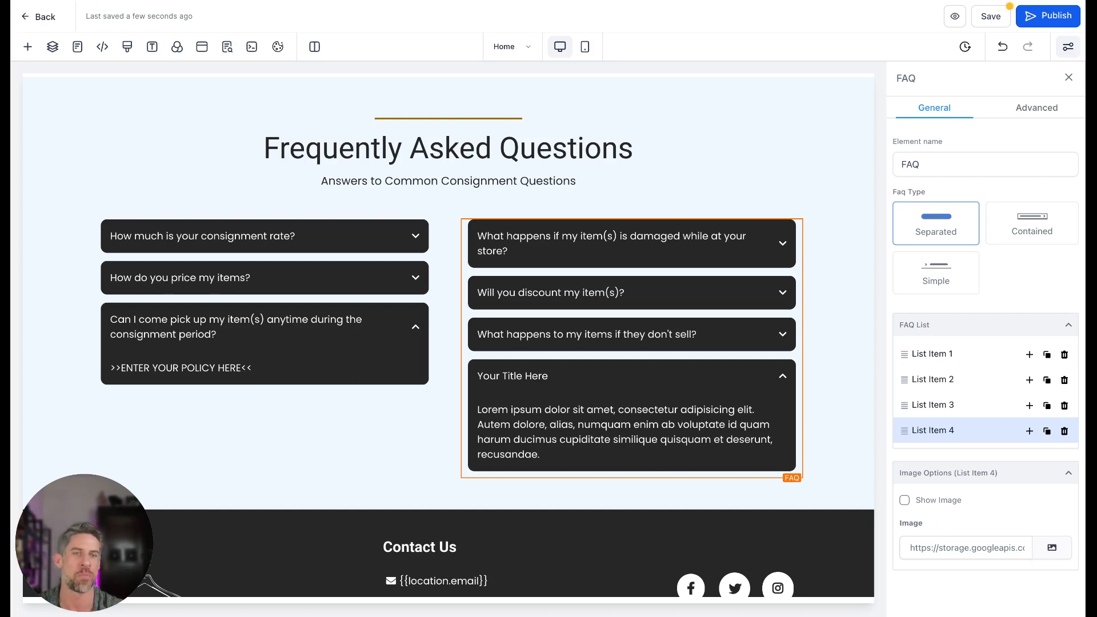
click(904, 500)
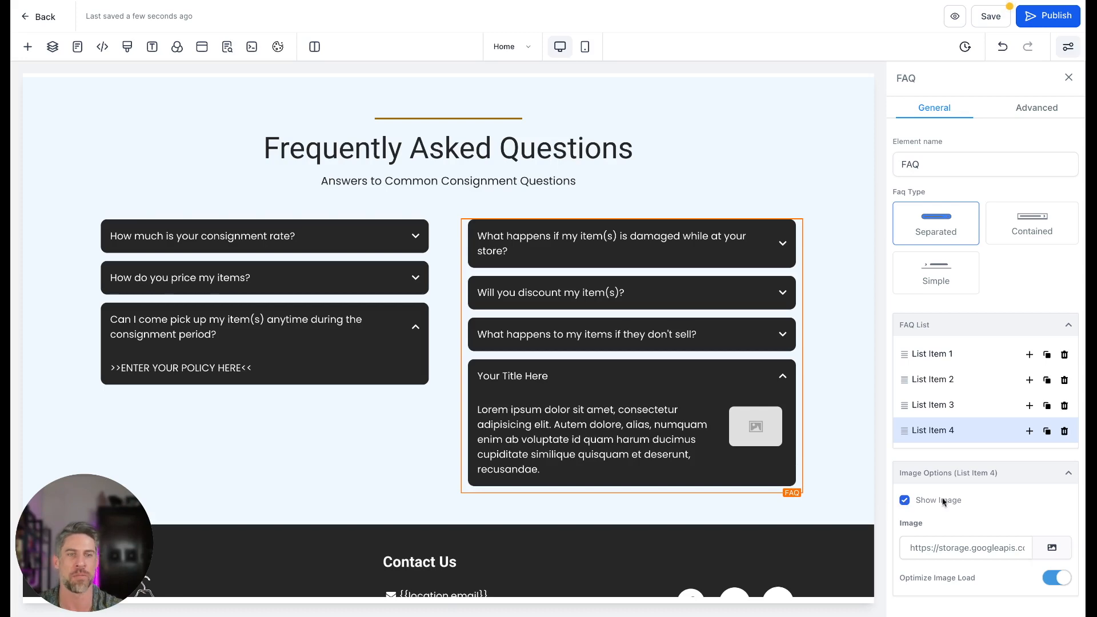
click(1052, 550)
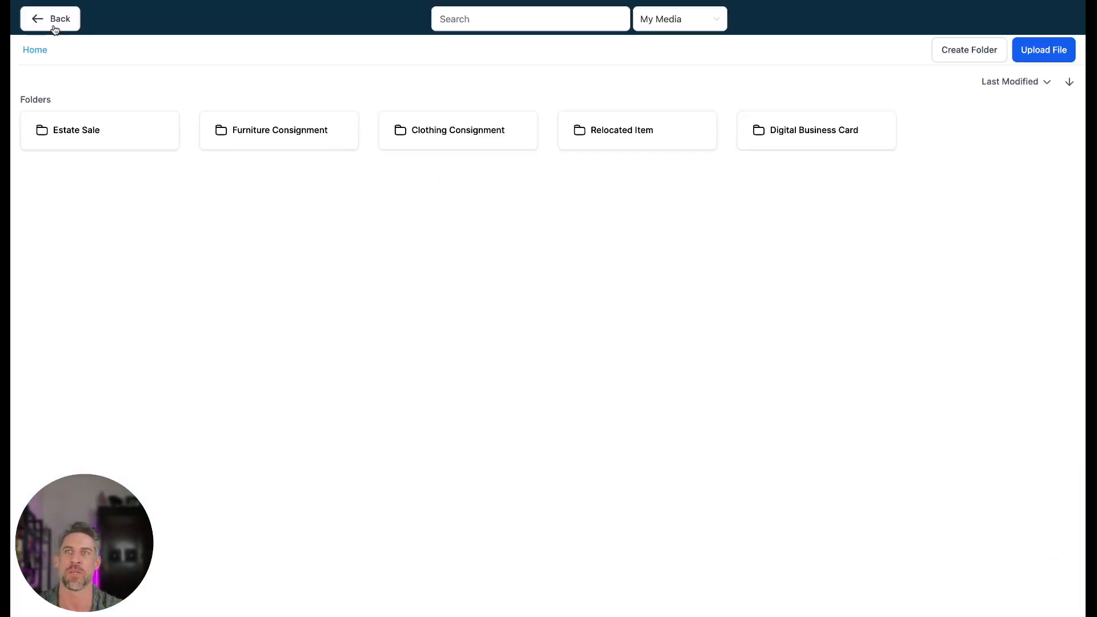
click(54, 27)
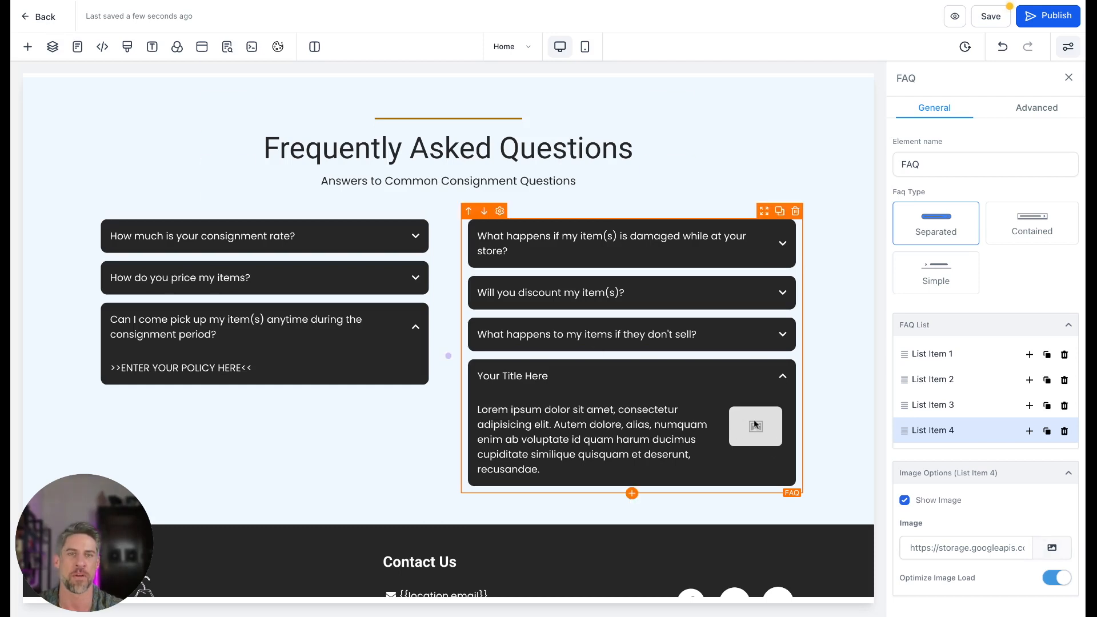
Delete the fourth item, with the placeholder title and image, from the second FAQ list
scroll(734, 440, down, 1)
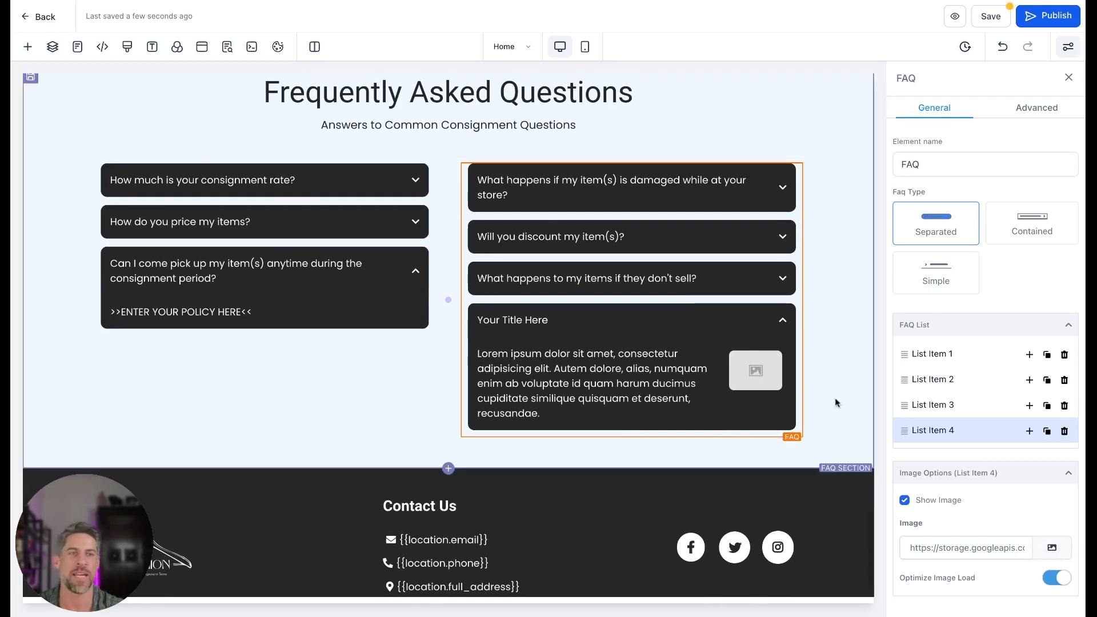
click(1064, 432)
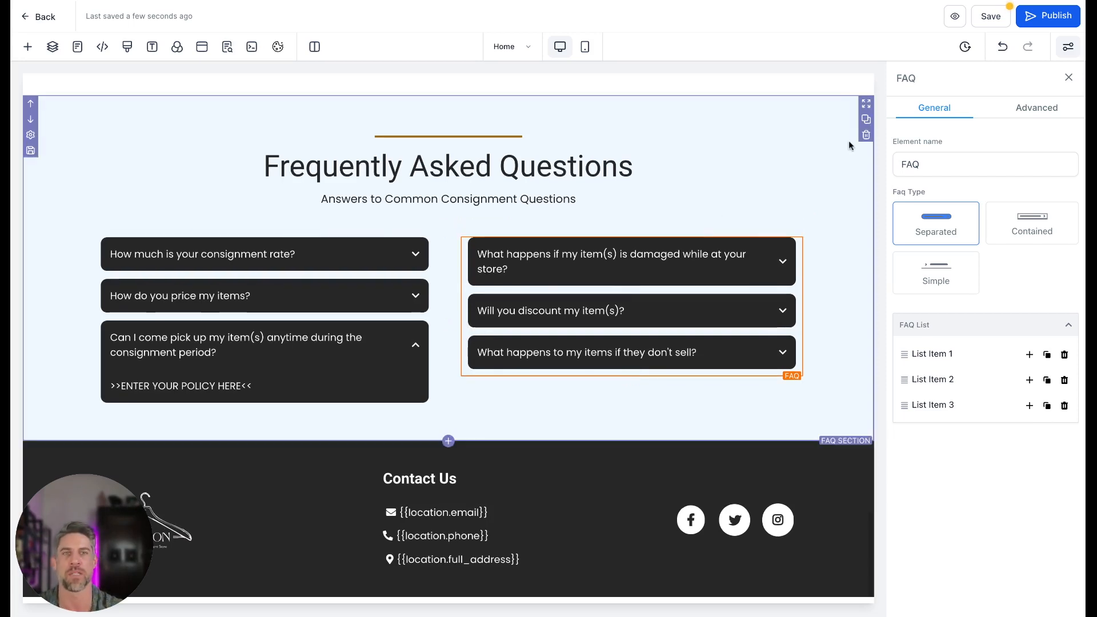
Examine the footer logo's image settings and the media library folders for a replacement, leaving the current logo in place
click(223, 506)
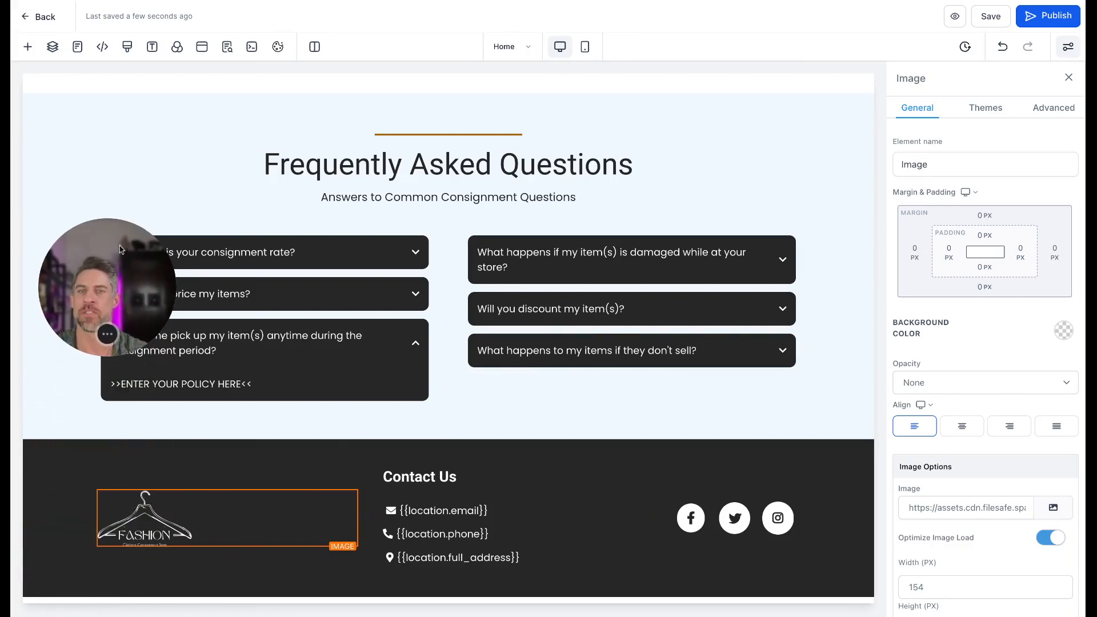
click(617, 409)
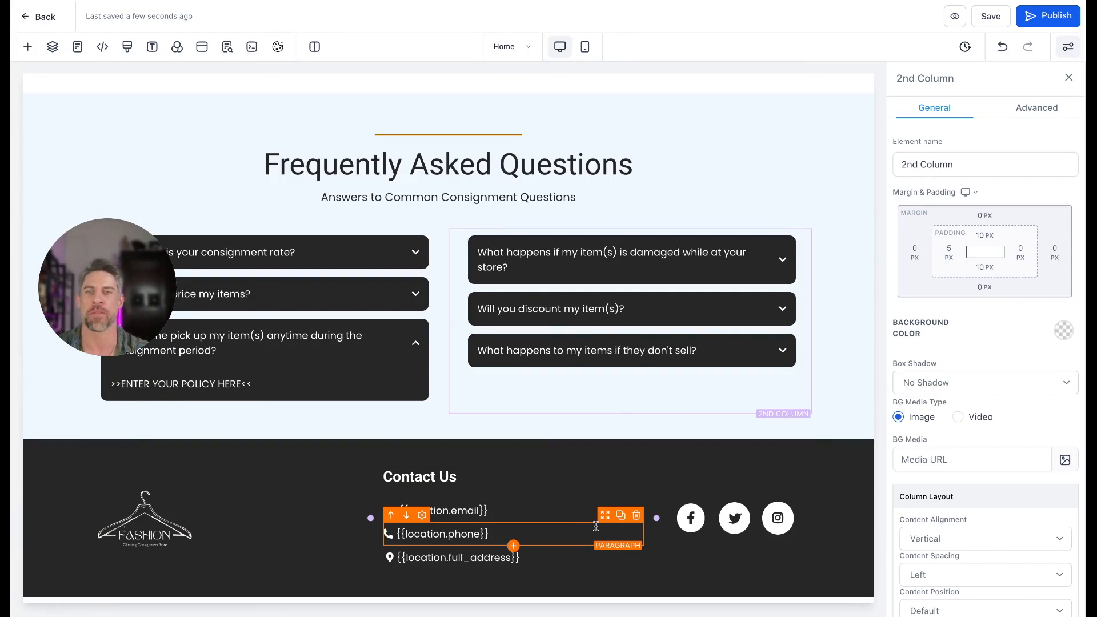
click(146, 528)
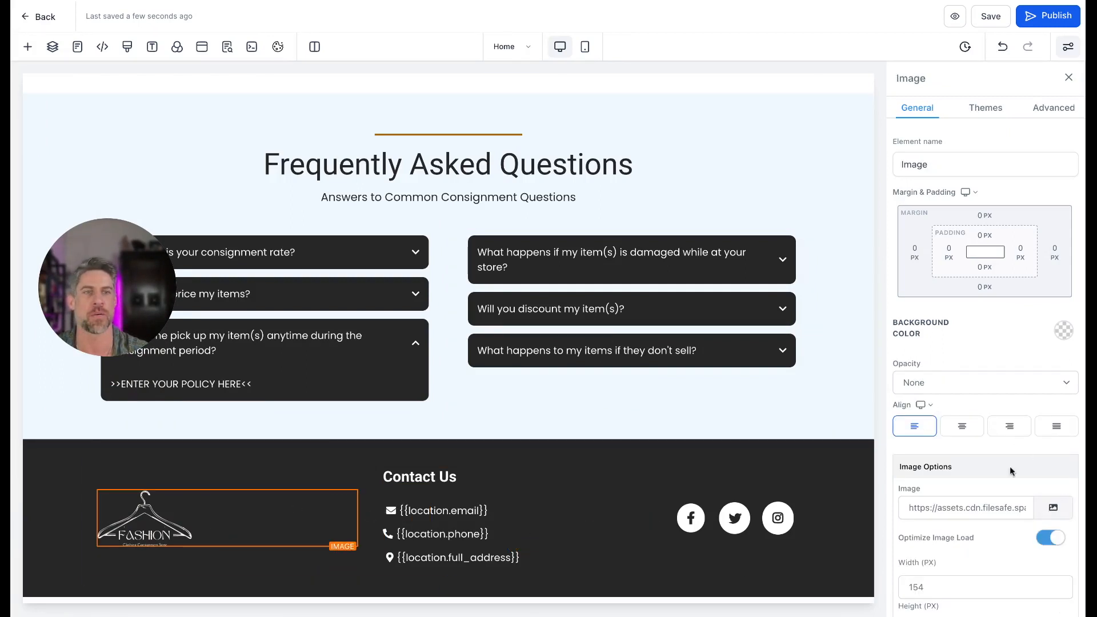
click(1054, 509)
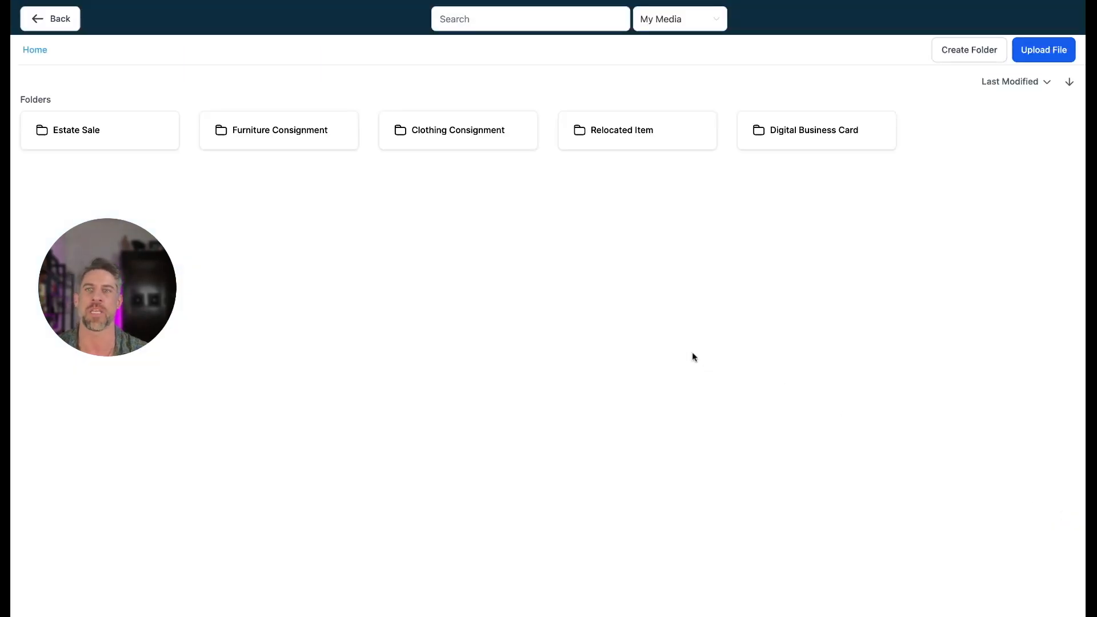
click(60, 23)
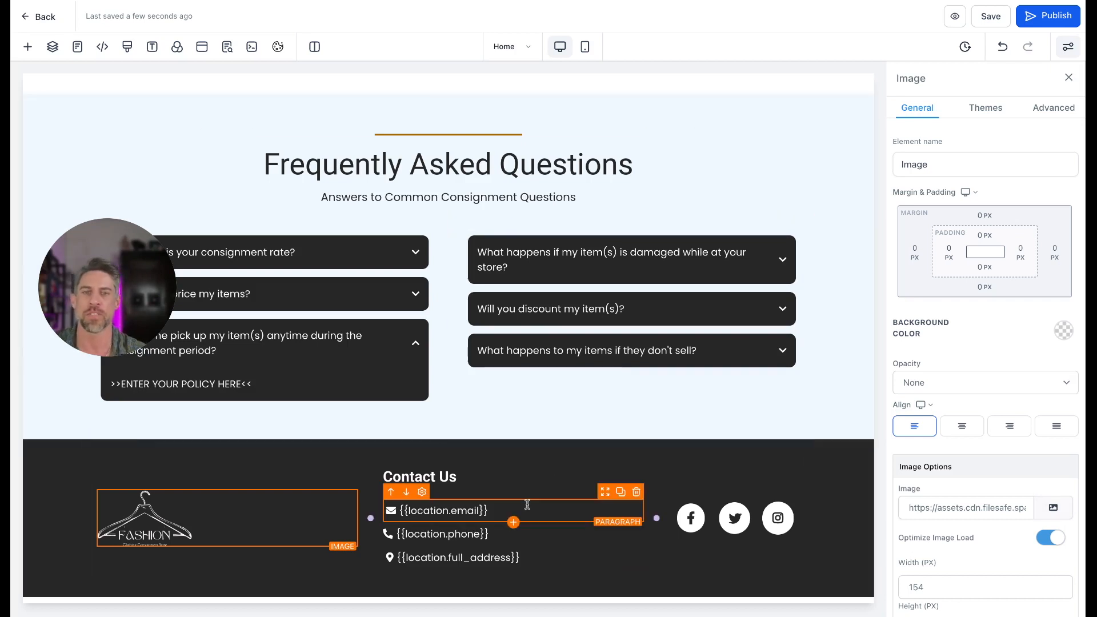
Examine the email, phone and full address placeholders under Contact Us in the footer by selecting each one
drag(498, 511, 399, 512)
click(449, 510)
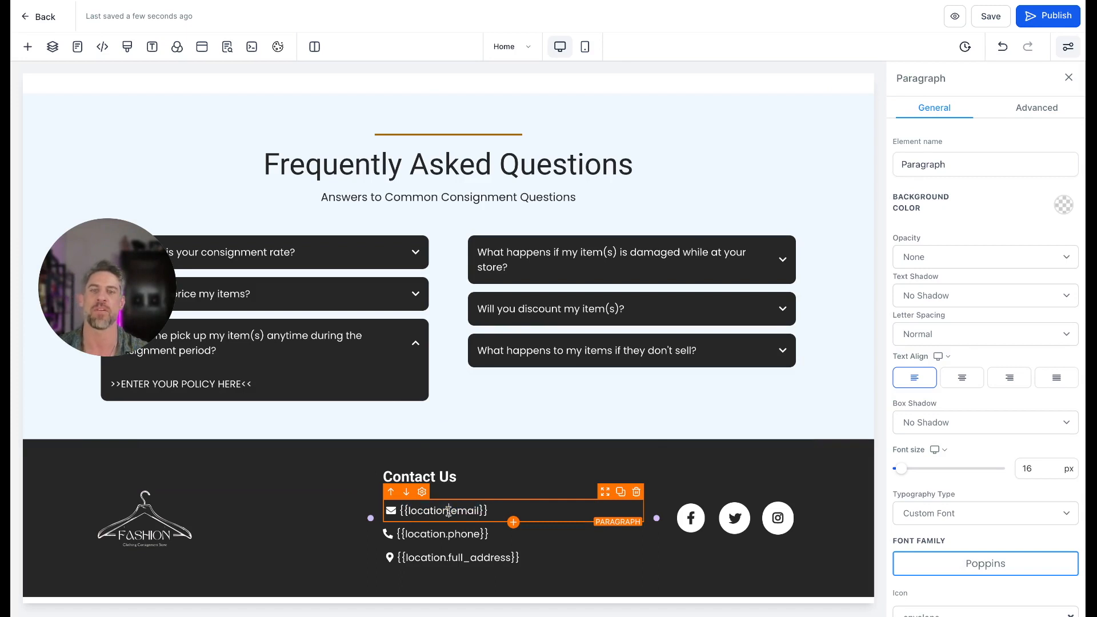
drag(490, 534, 399, 534)
drag(522, 557, 443, 558)
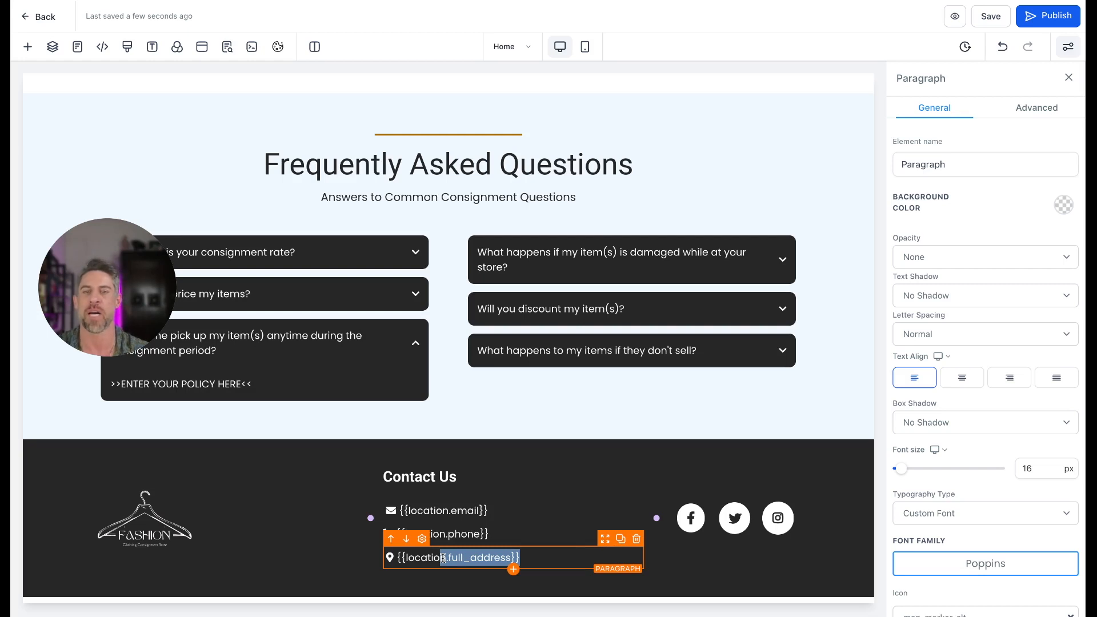
click(496, 423)
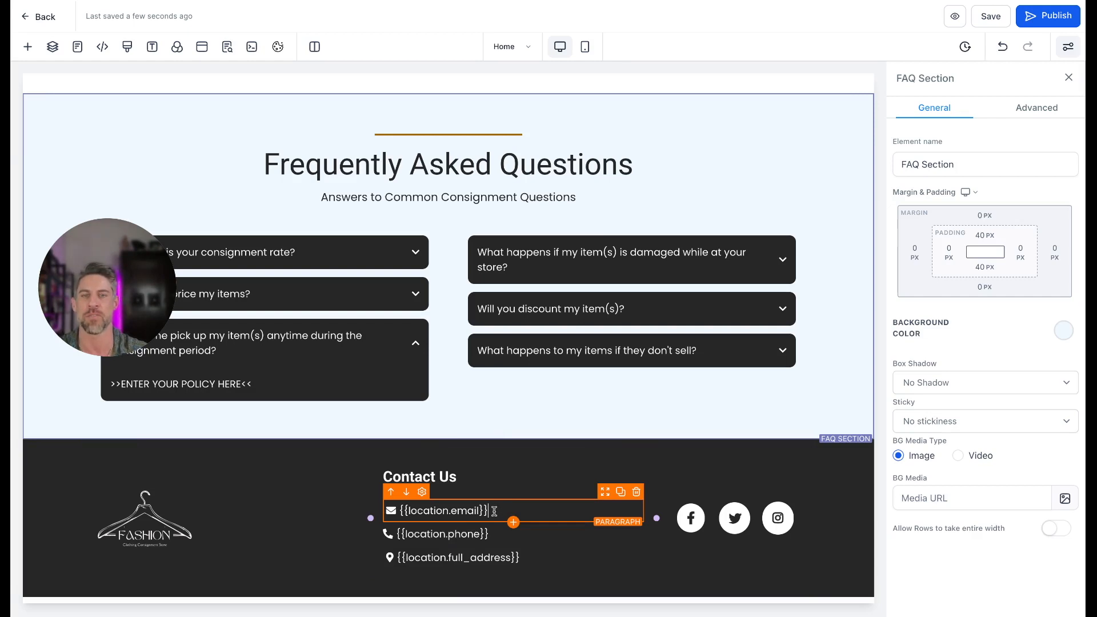
drag(494, 511, 399, 510)
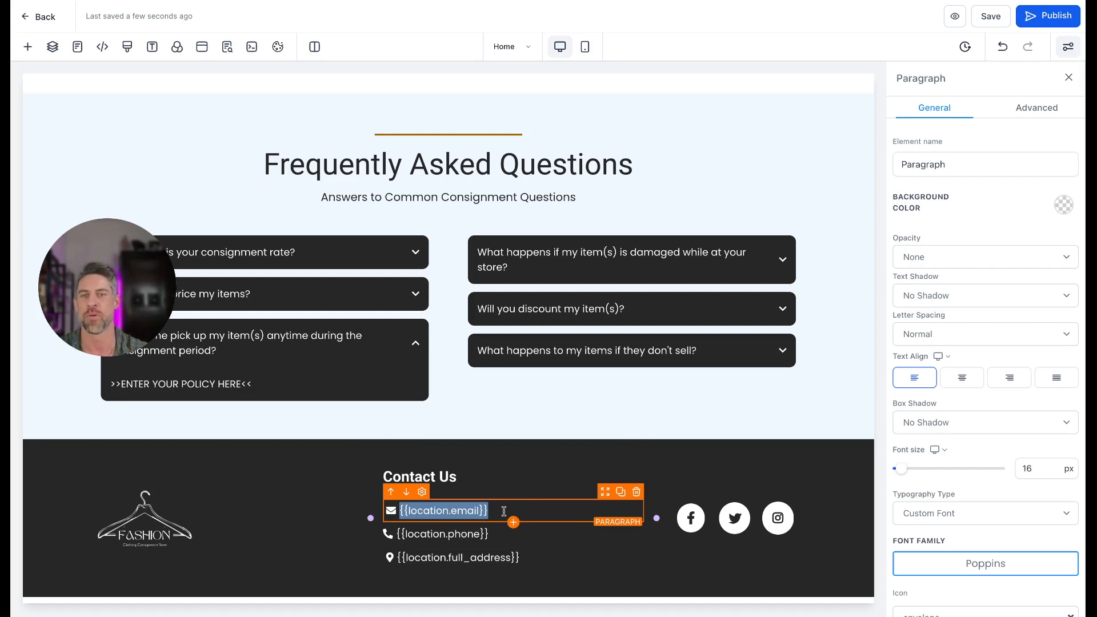
click(498, 534)
click(529, 558)
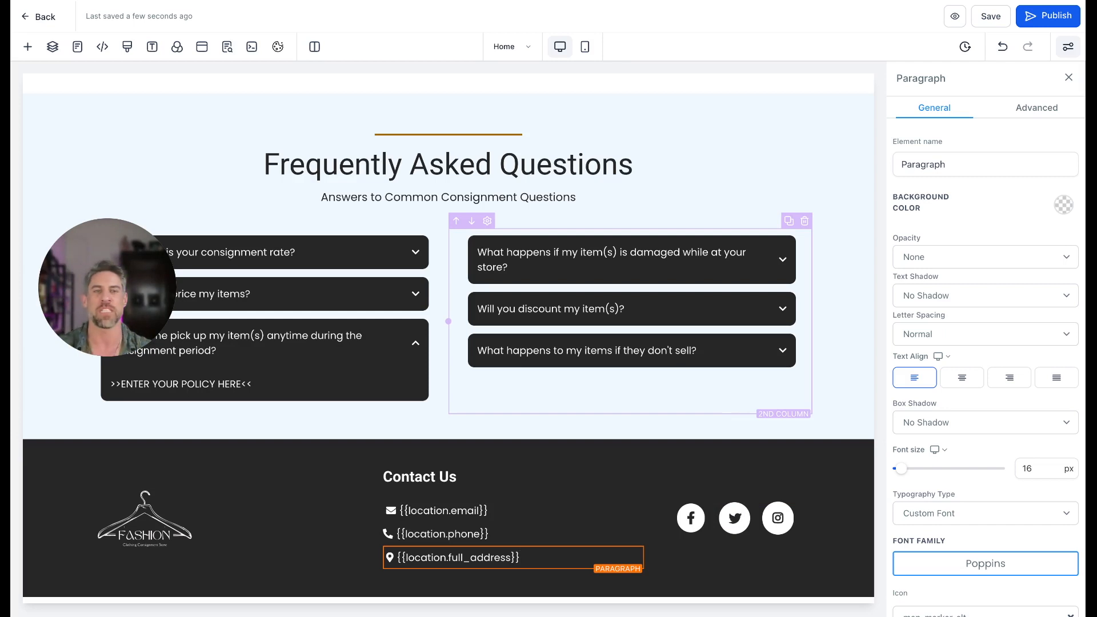
Examine the link settings of the footer's Facebook and Instagram buttons, including the link type and website address field
click(693, 521)
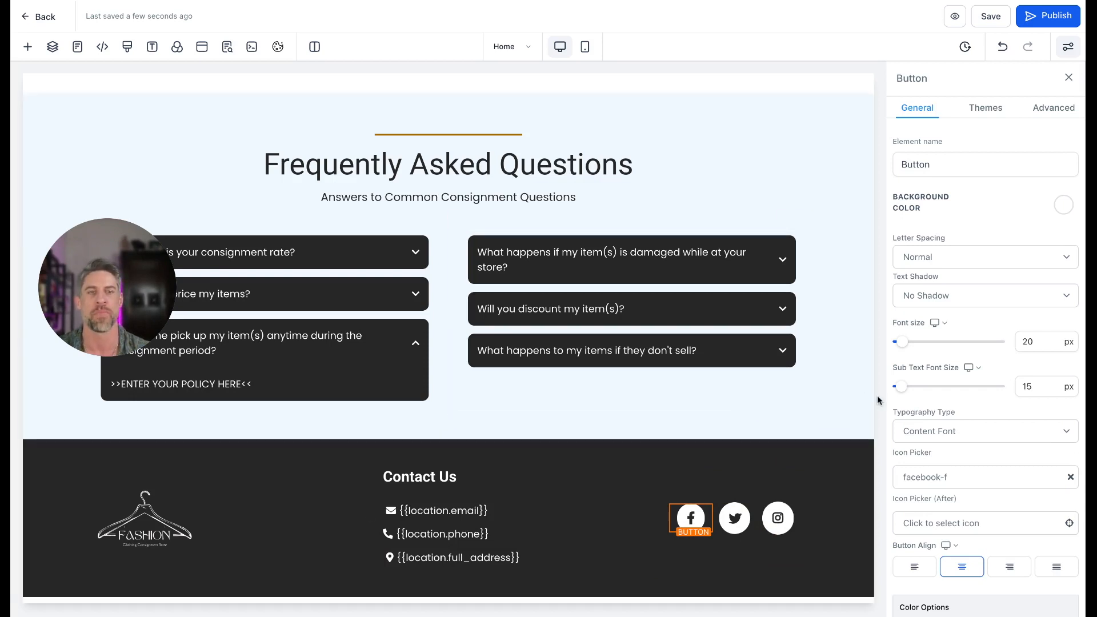
scroll(1025, 363, down, 10)
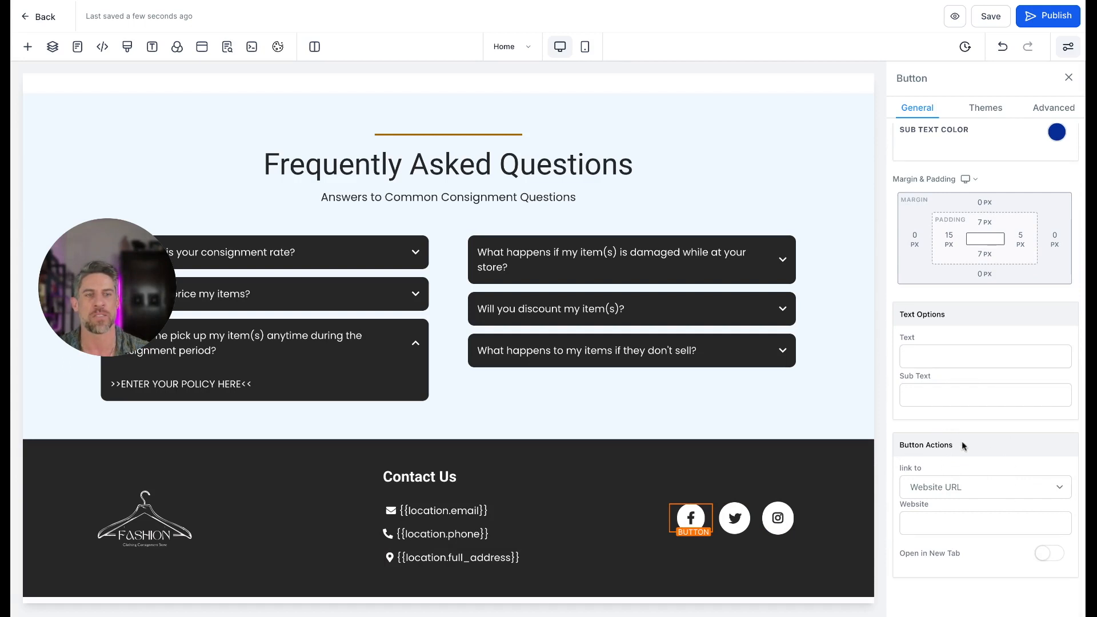
click(994, 491)
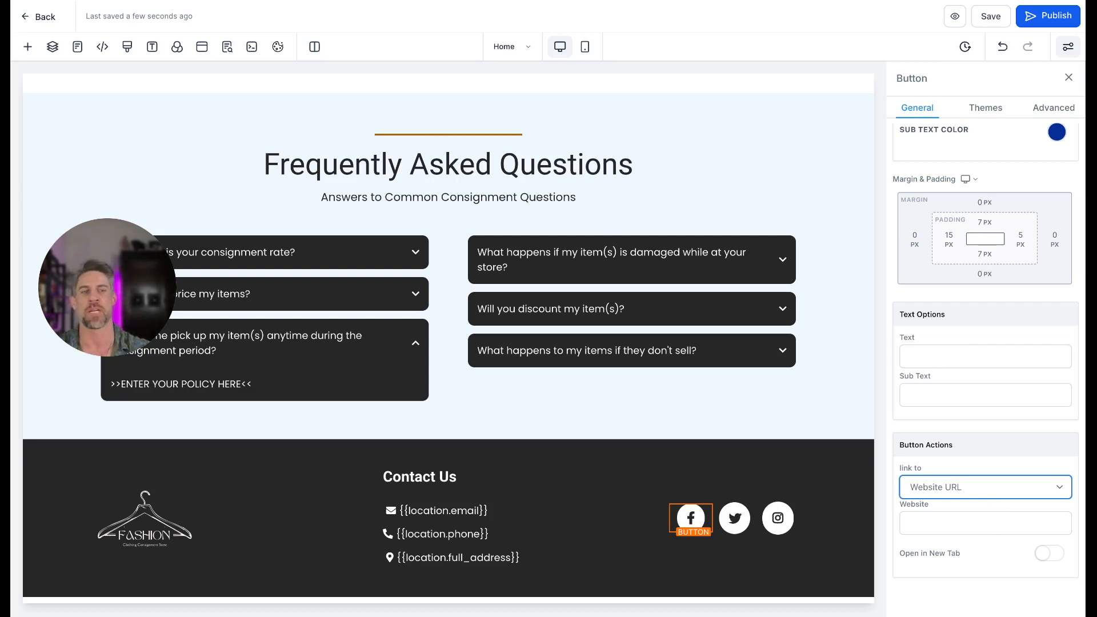
click(785, 524)
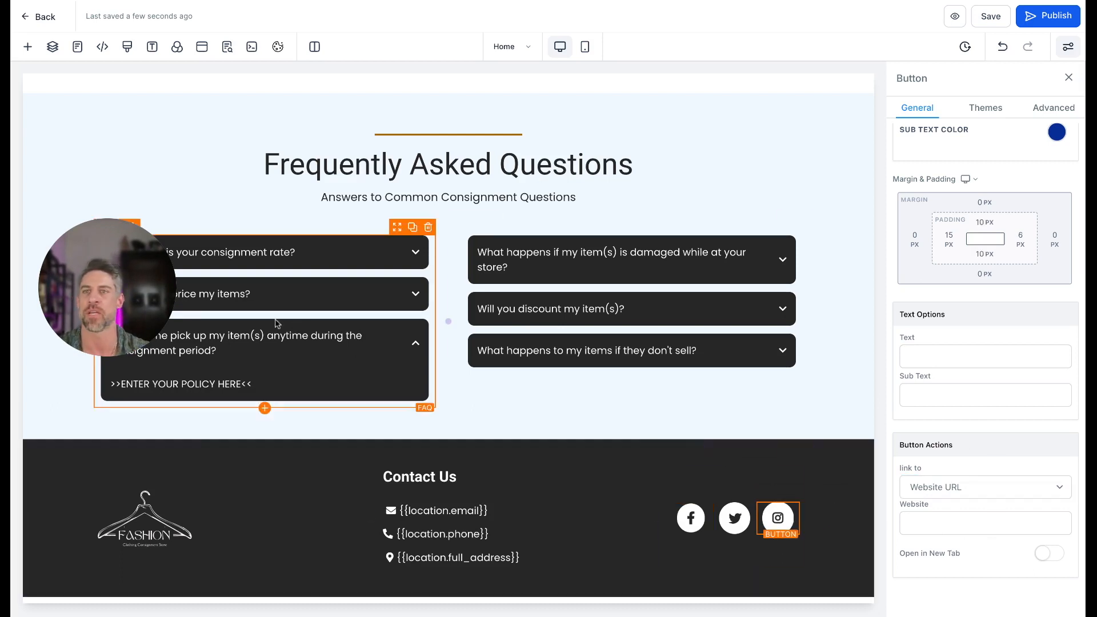
drag(108, 282, 118, 478)
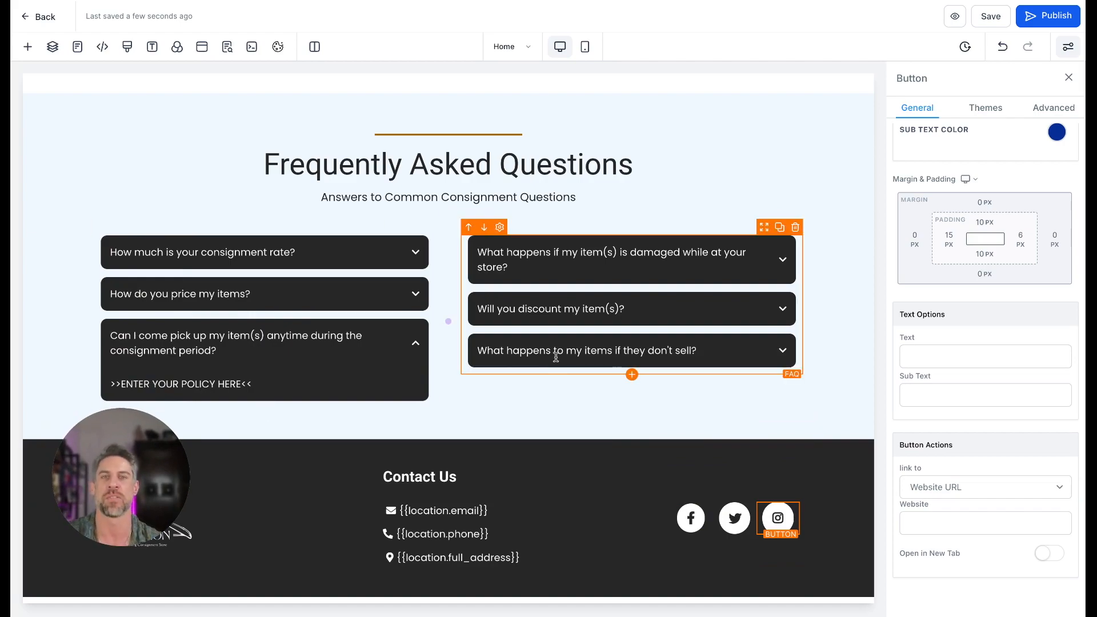
scroll(498, 365, up, 20)
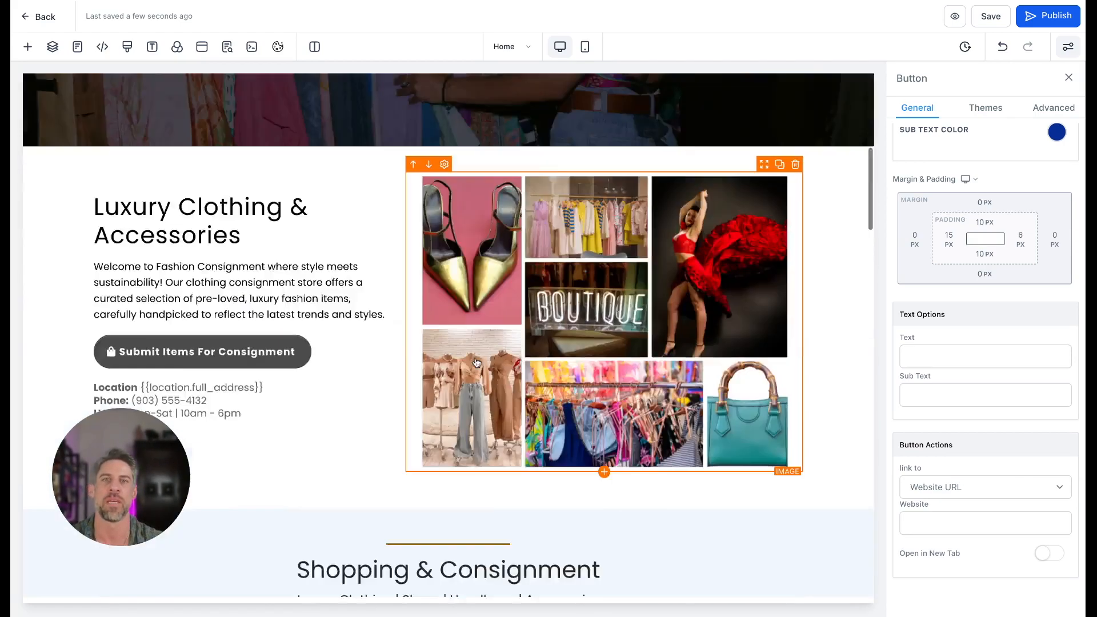
scroll(476, 362, up, 5)
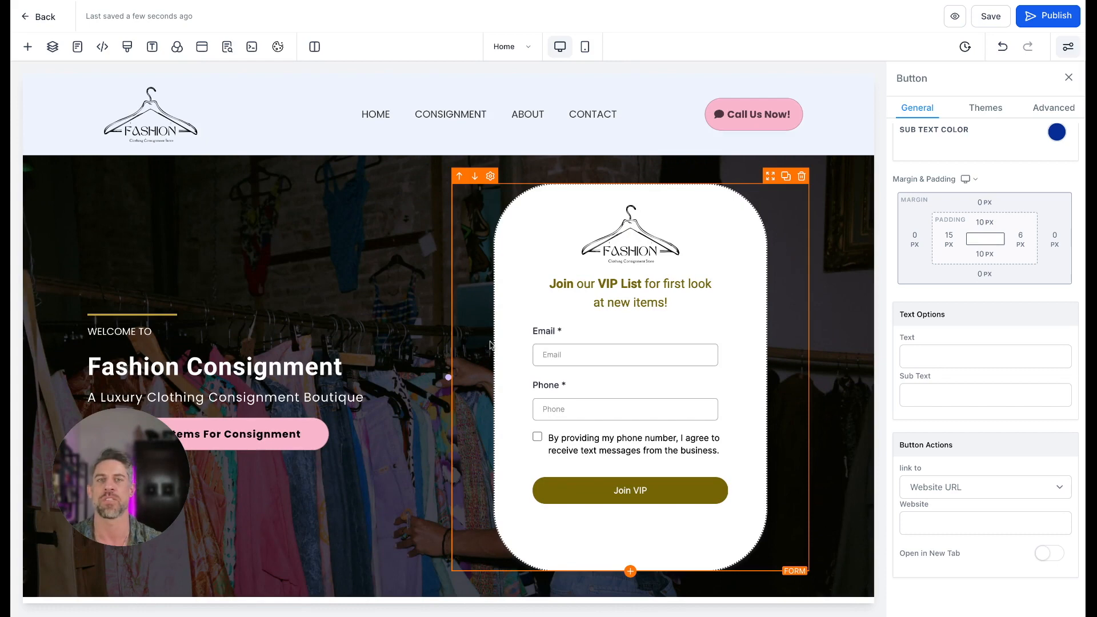